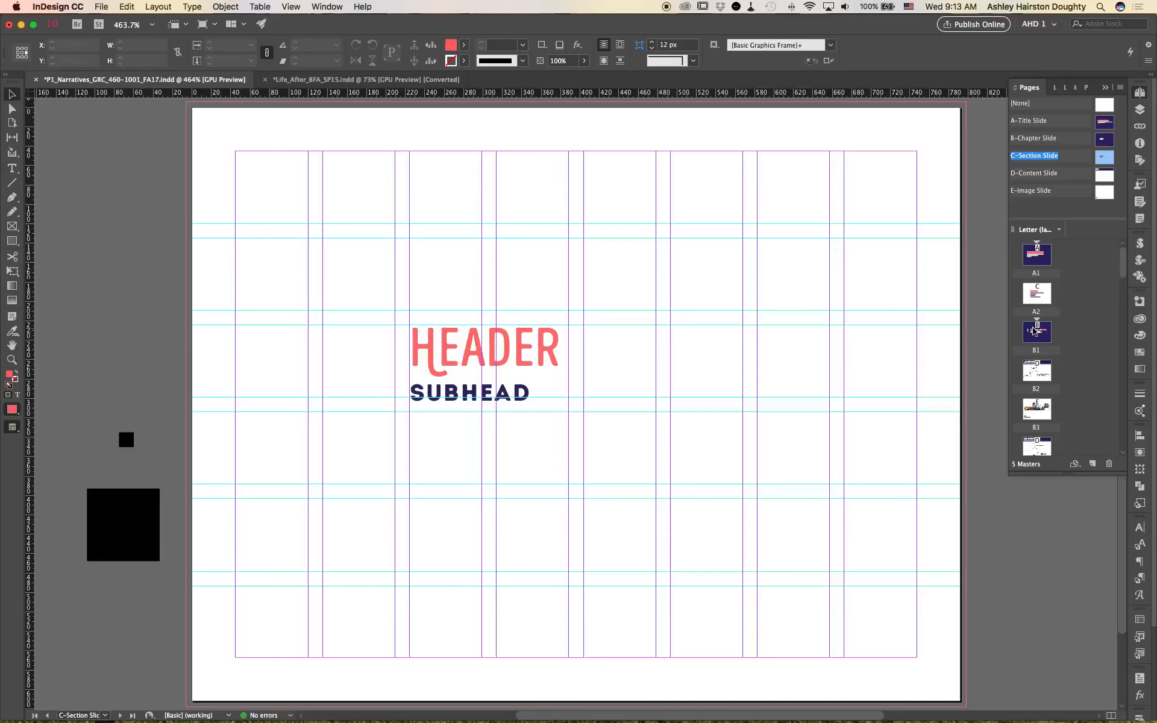
Step: Open page C5, the Moment-to-Moment slide, and select its body text frame
left_click_drag(1123, 264, 1120, 314)
left_click(1047, 378)
double_click(1048, 380)
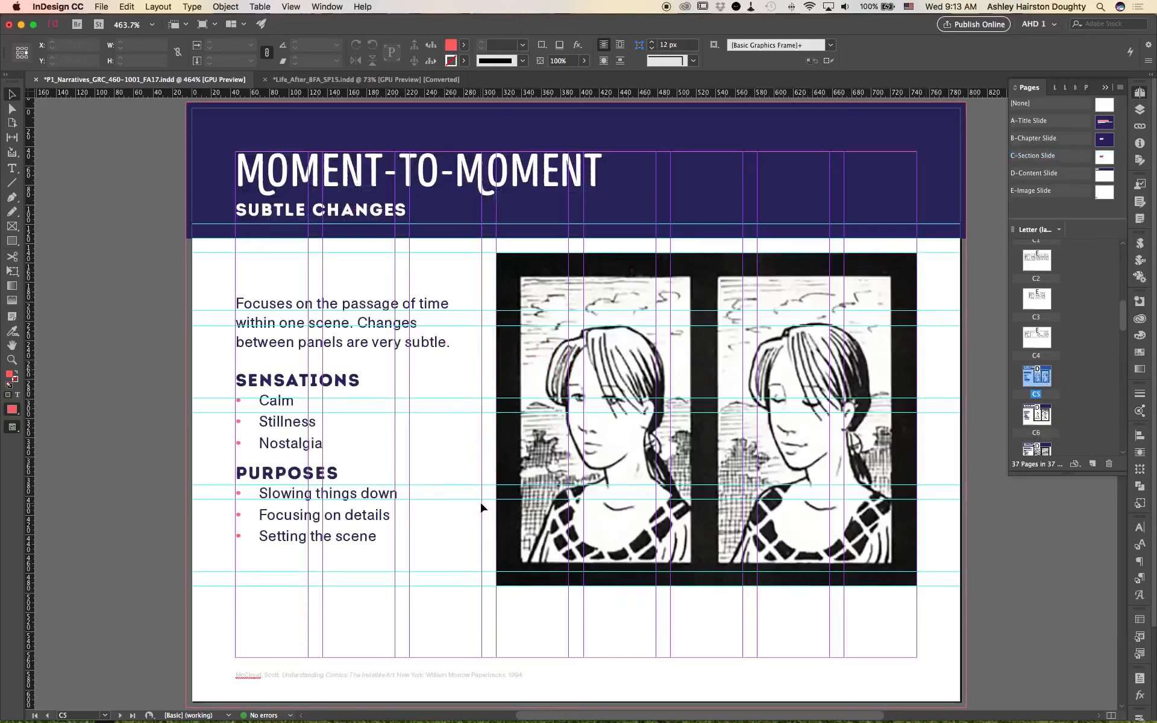
left_click(400, 276)
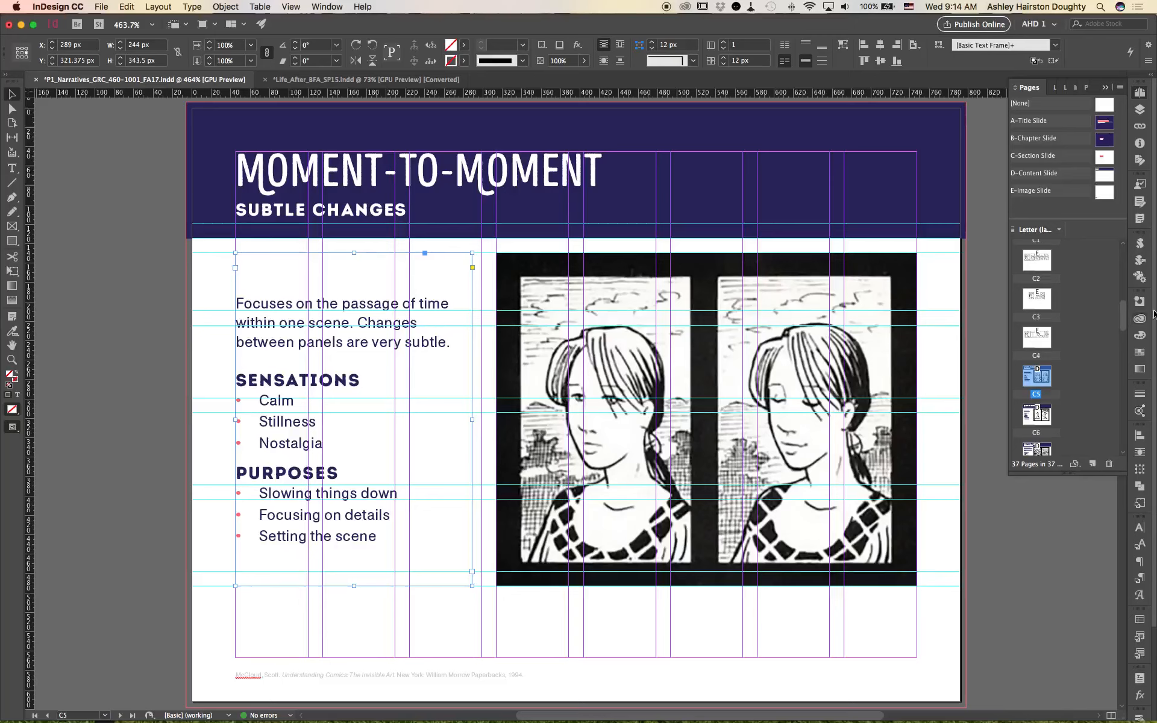
Step: Go to page A2 and add an empty line below IN-CLASS EXERCISE in the contents text
left_click_drag(1125, 321, 1110, 247)
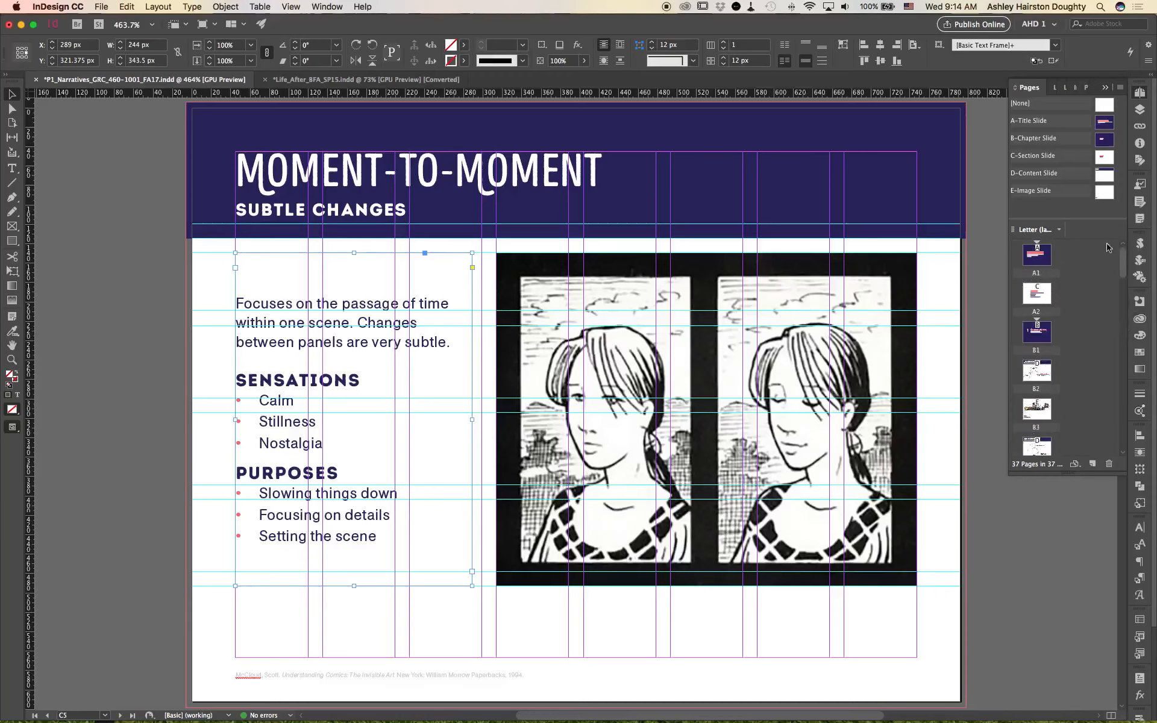
double_click(1041, 292)
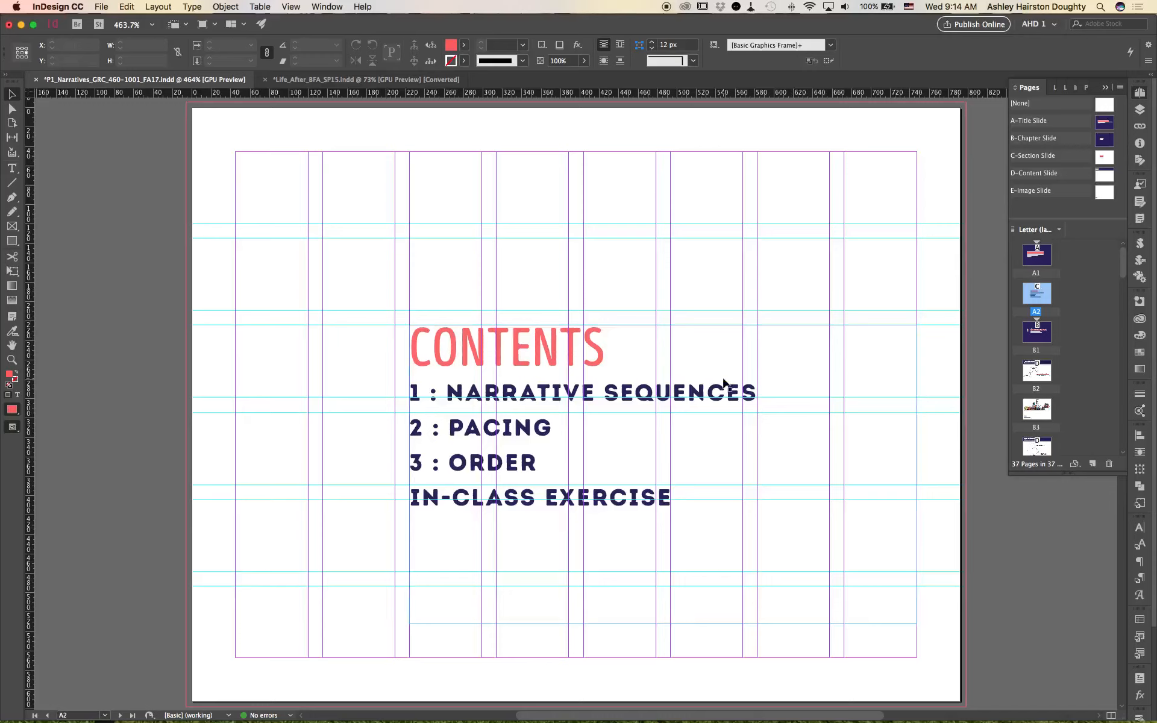
left_click(564, 353)
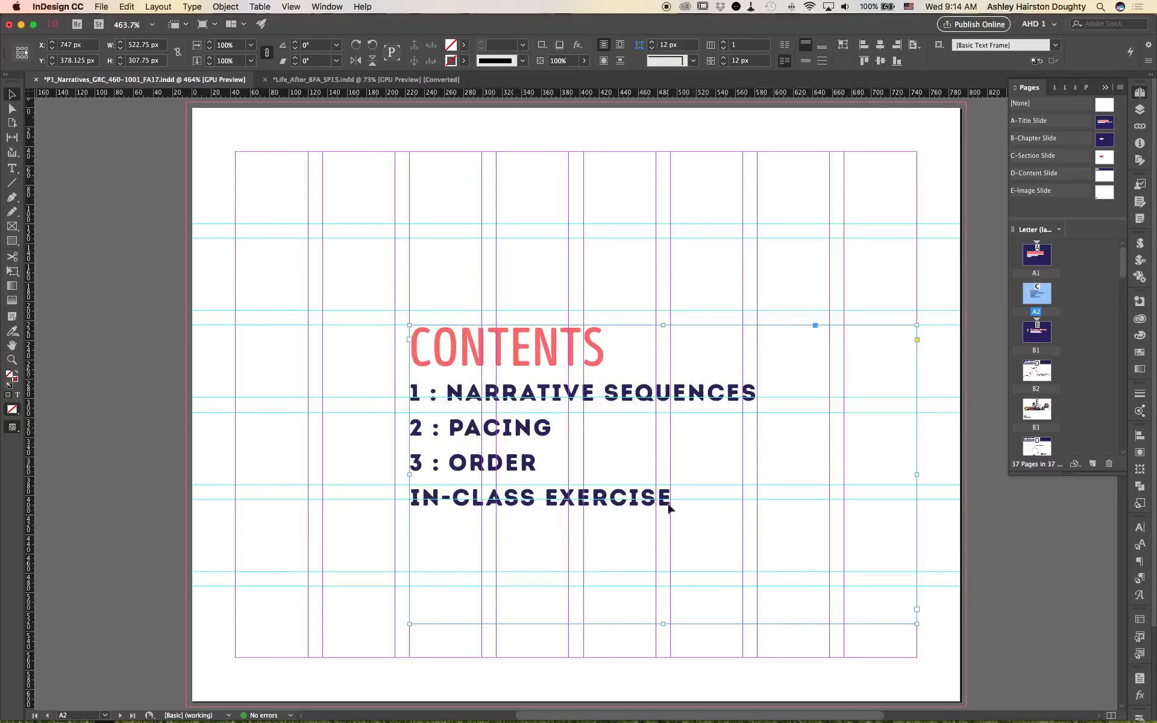
double_click(739, 491)
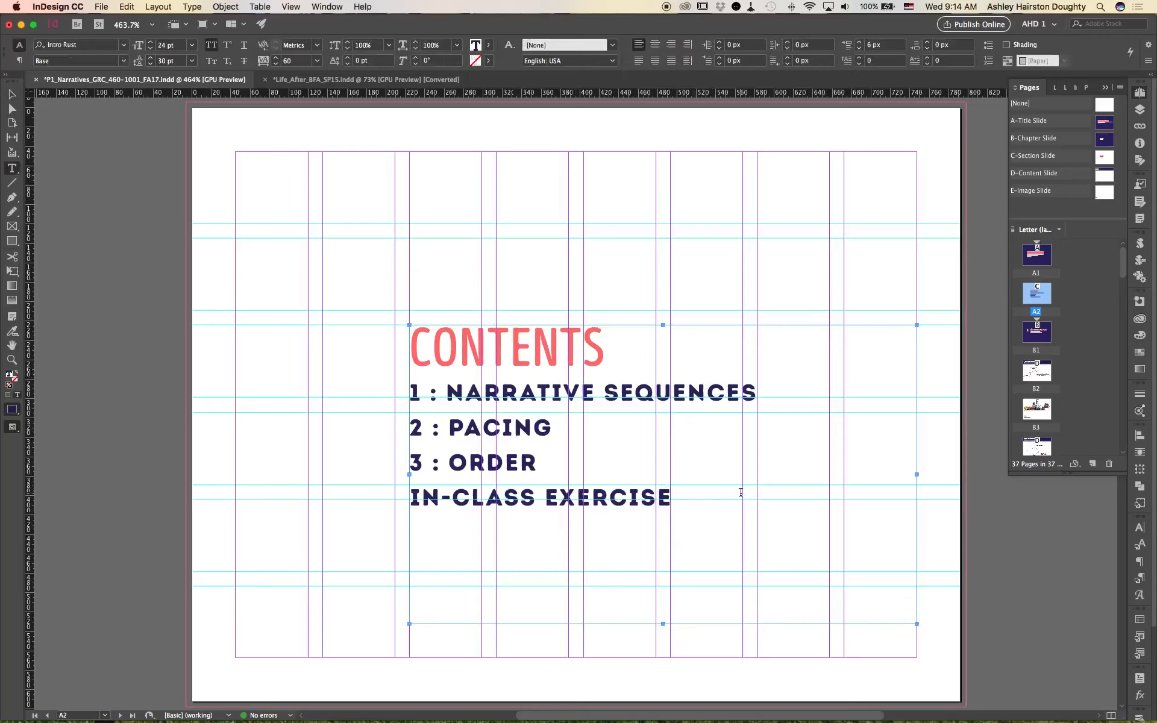
key("Return")
Step: Apply the h4 paragraph style to the new line below IN-CLASS EXERCISE
left_click(1140, 579)
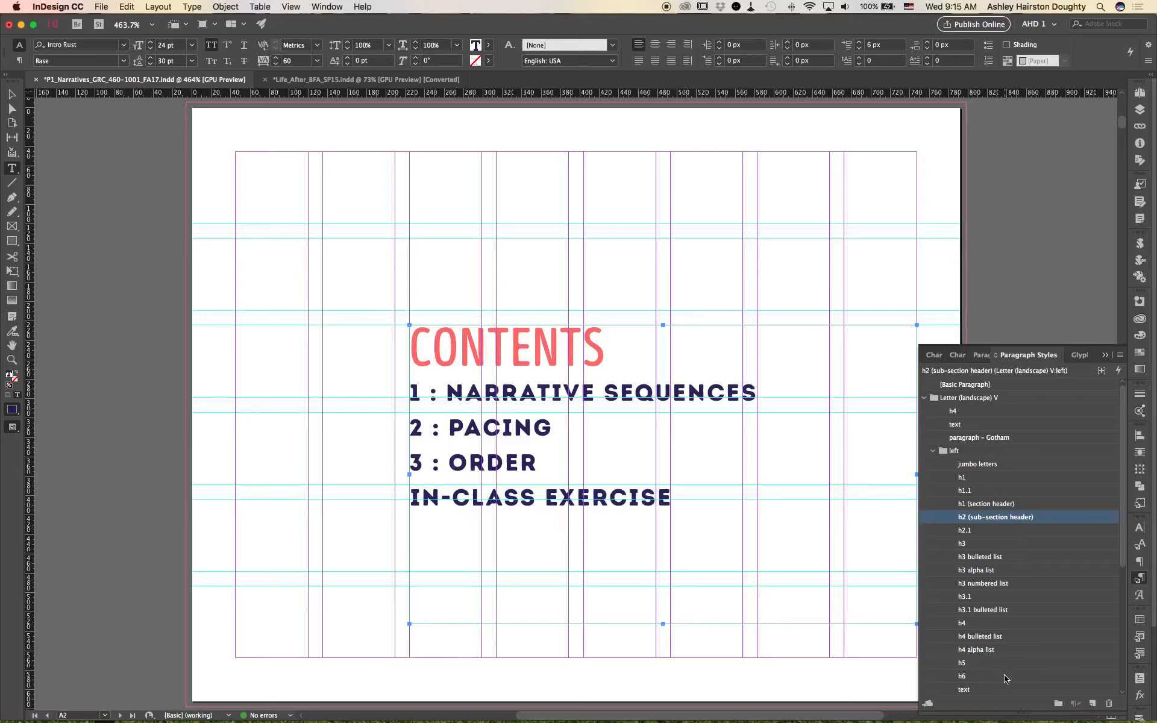
scroll(1009, 670, "down", 1)
left_click(1020, 665)
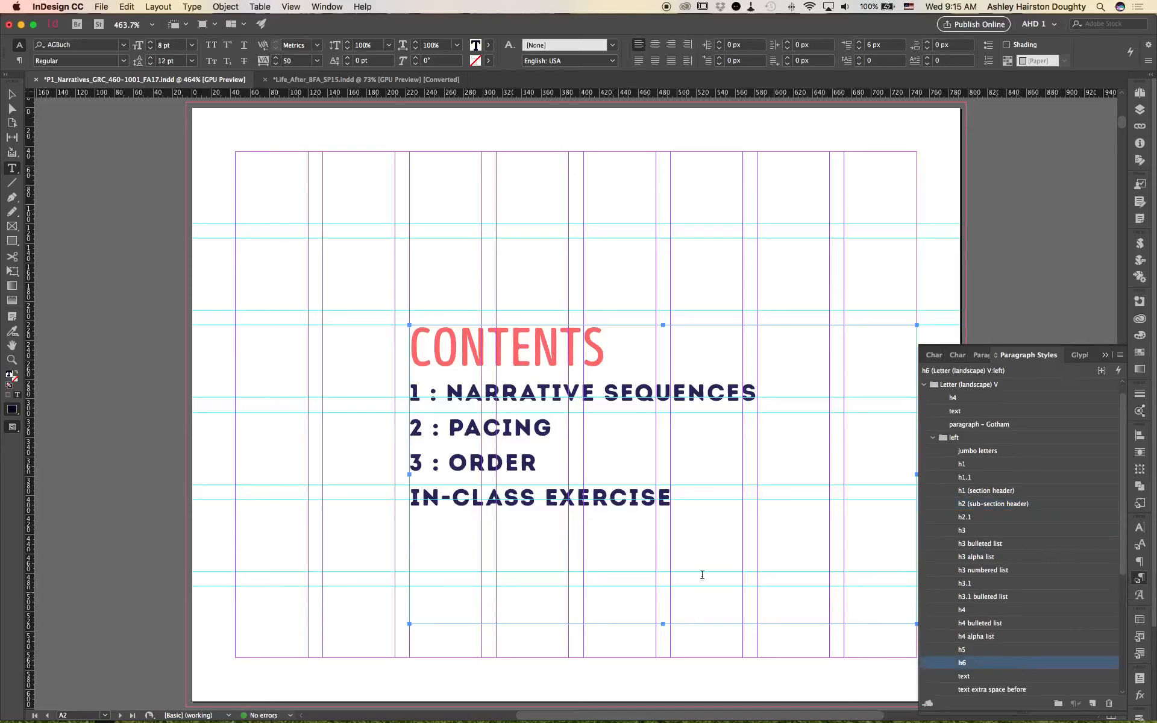
left_click(1011, 649)
left_click(1009, 621)
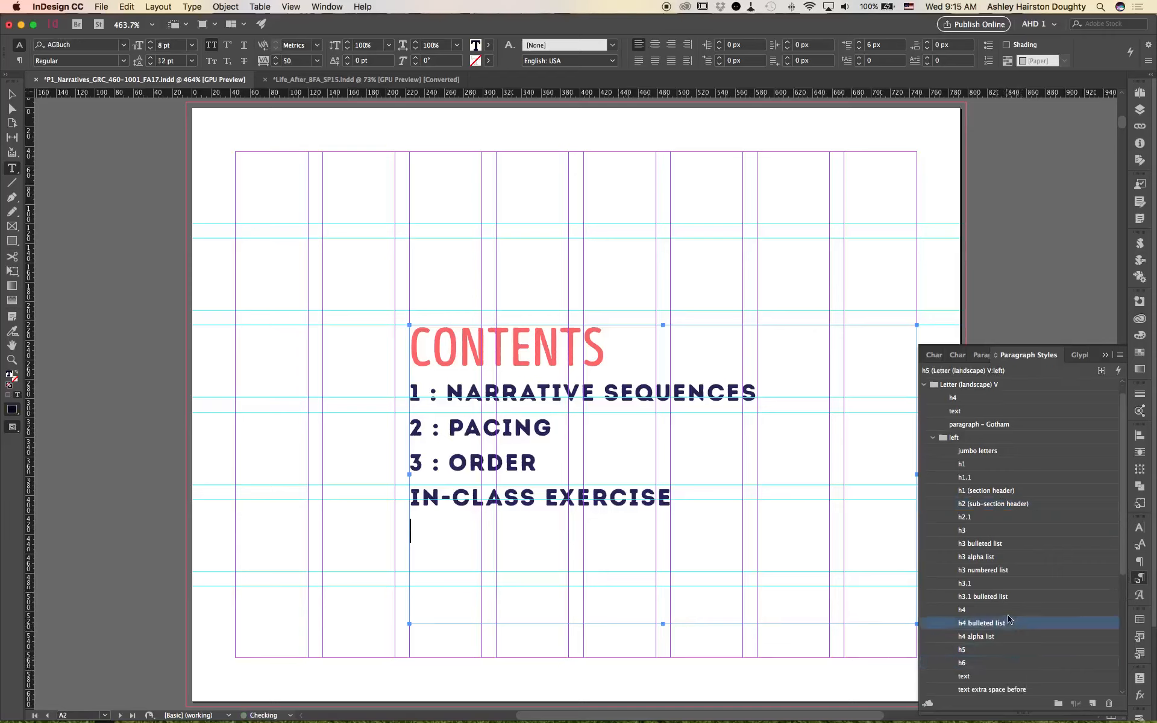
left_click(1008, 614)
Step: Enter UNLV.edu on the new line of the contents text
type("d")
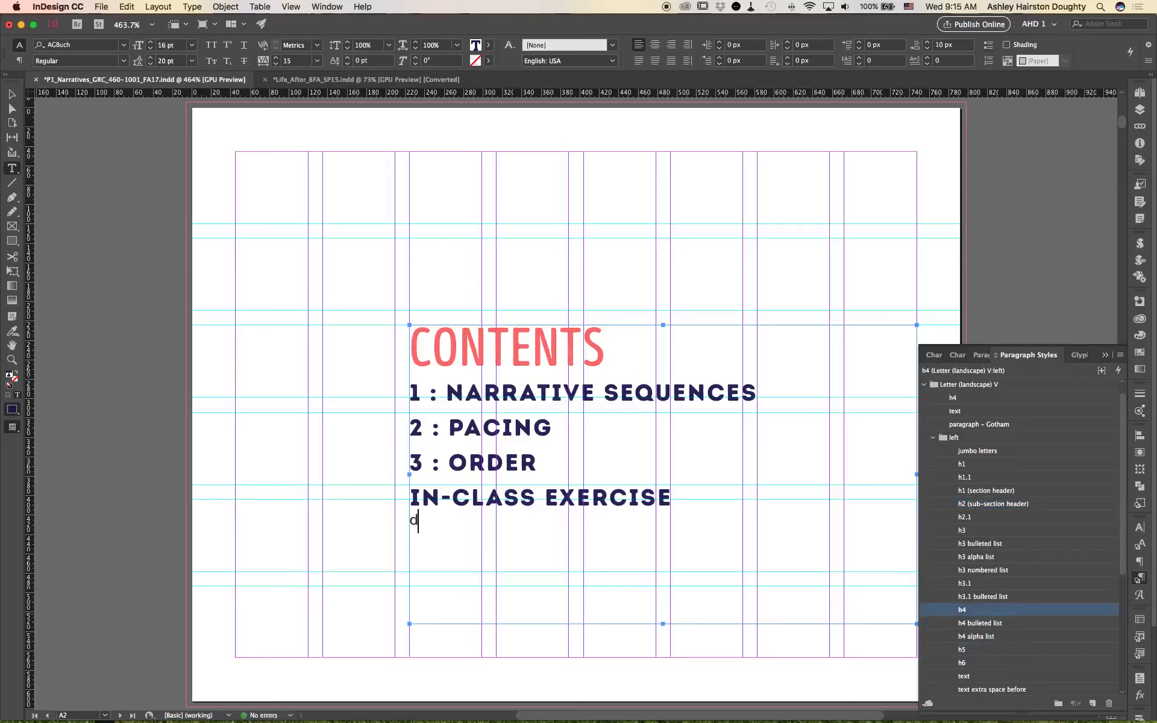
key("BackSpace")
type("UNLV.edu")
Step: Select the UNLV.edu text and start a new hyperlink for it
triple_click(439, 519)
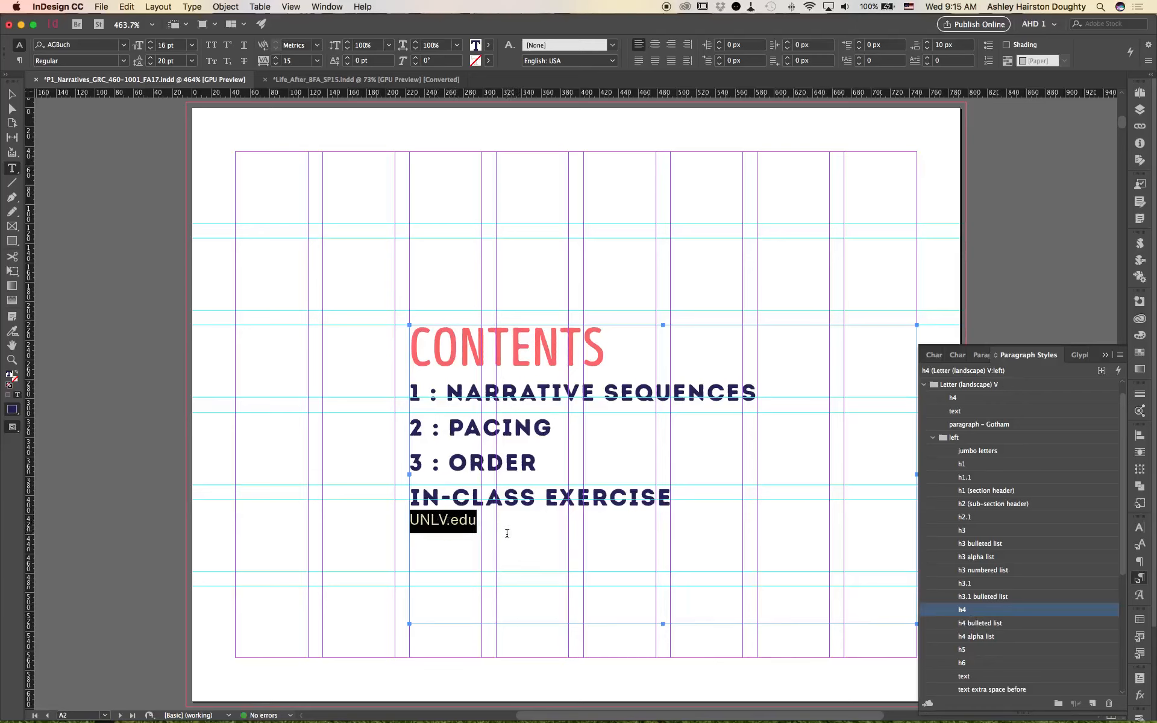
right_click(432, 526)
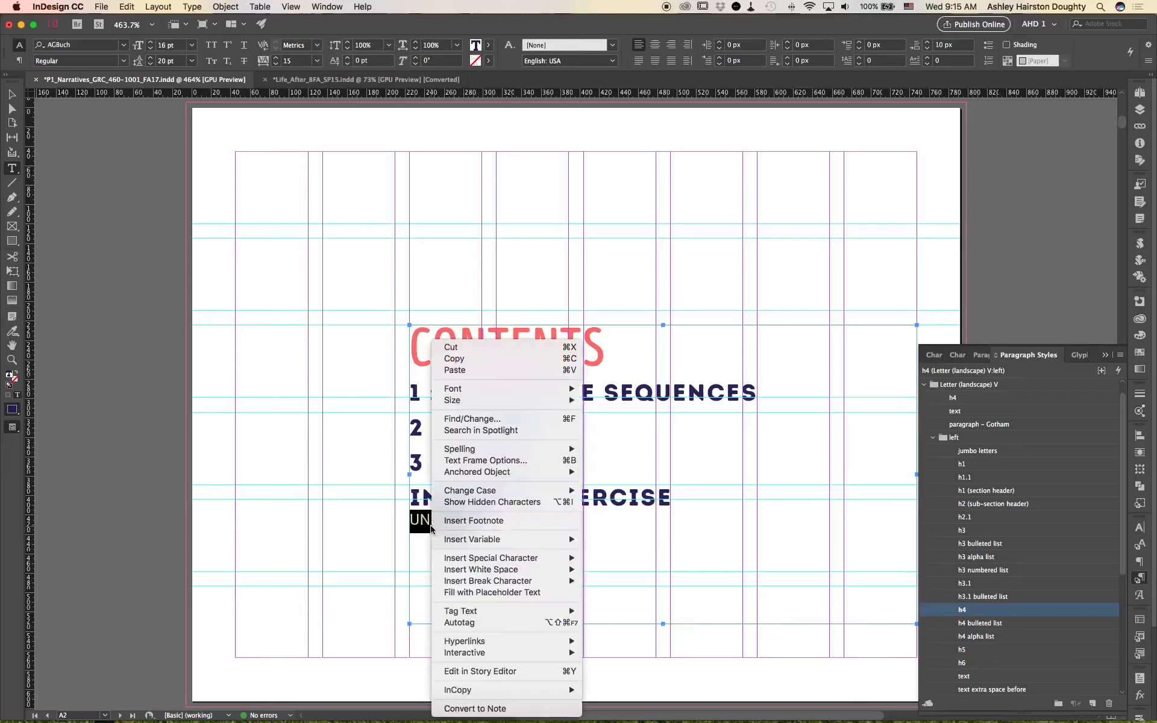
mouse_move(480, 558)
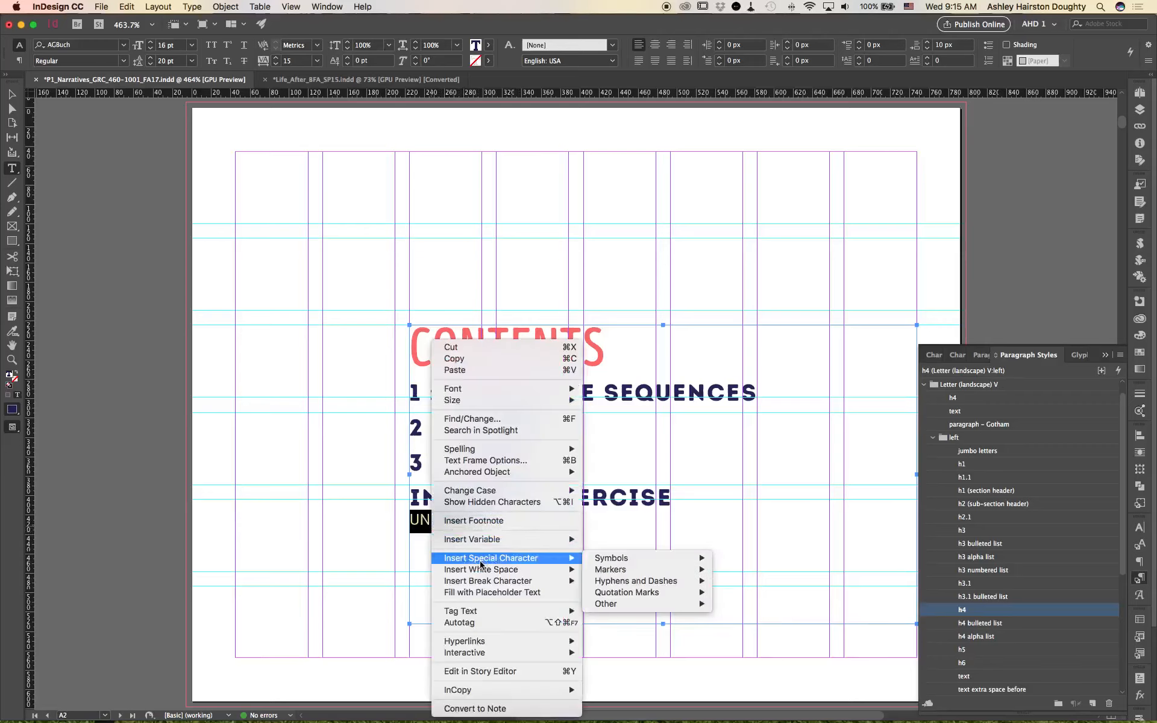
mouse_move(474, 641)
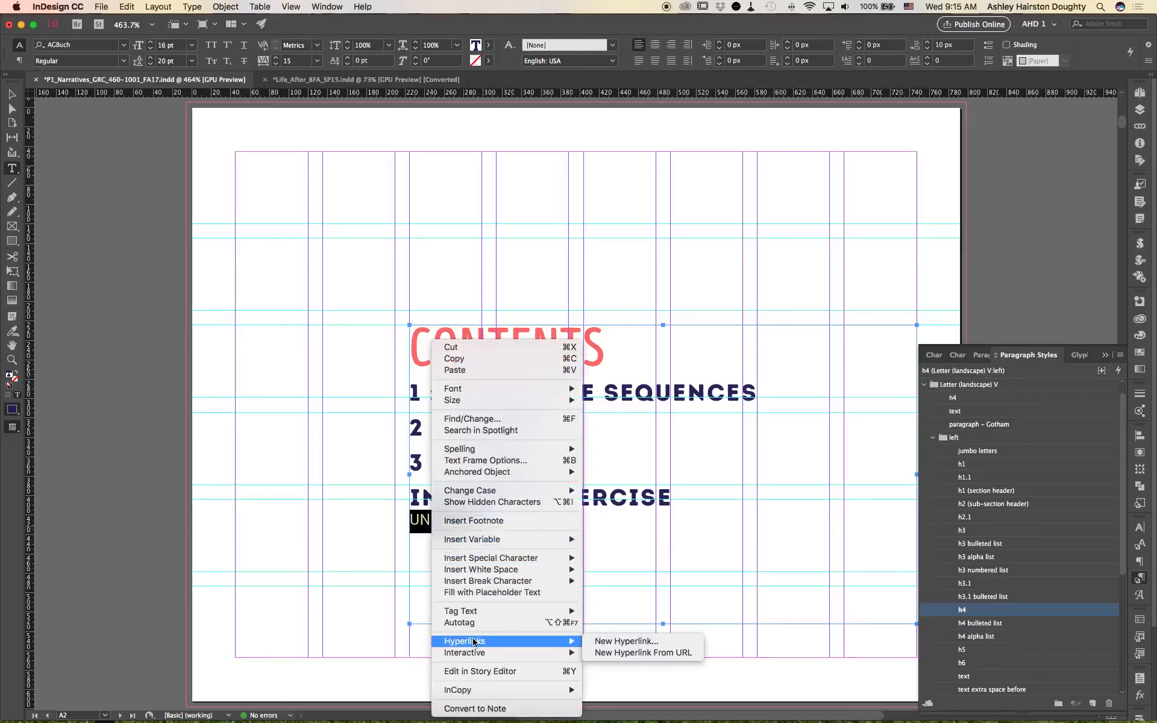
left_click(620, 651)
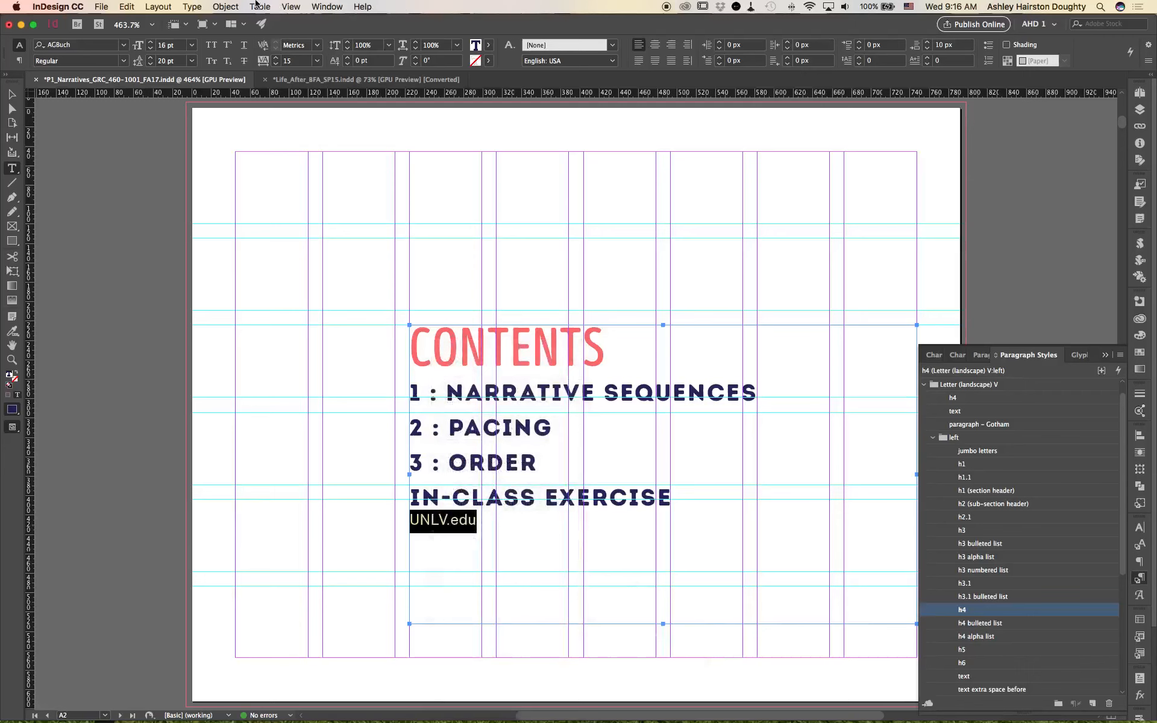
left_click(227, 6)
mouse_move(208, 5)
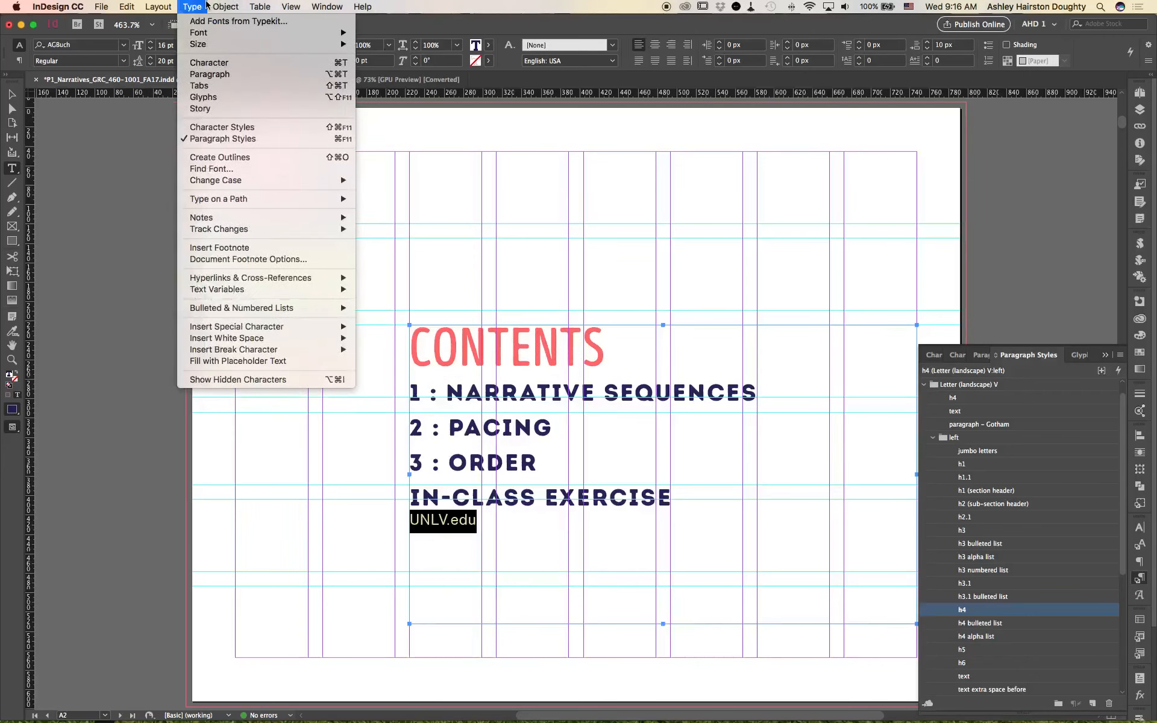
mouse_move(203, 221)
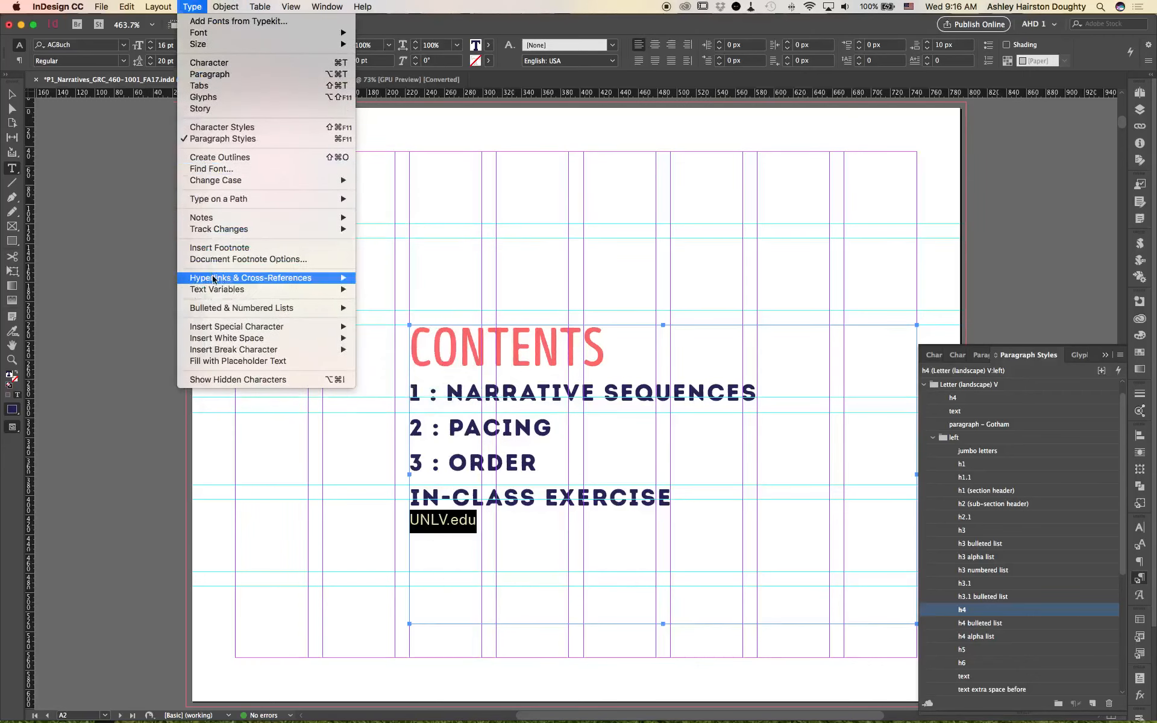
mouse_move(215, 281)
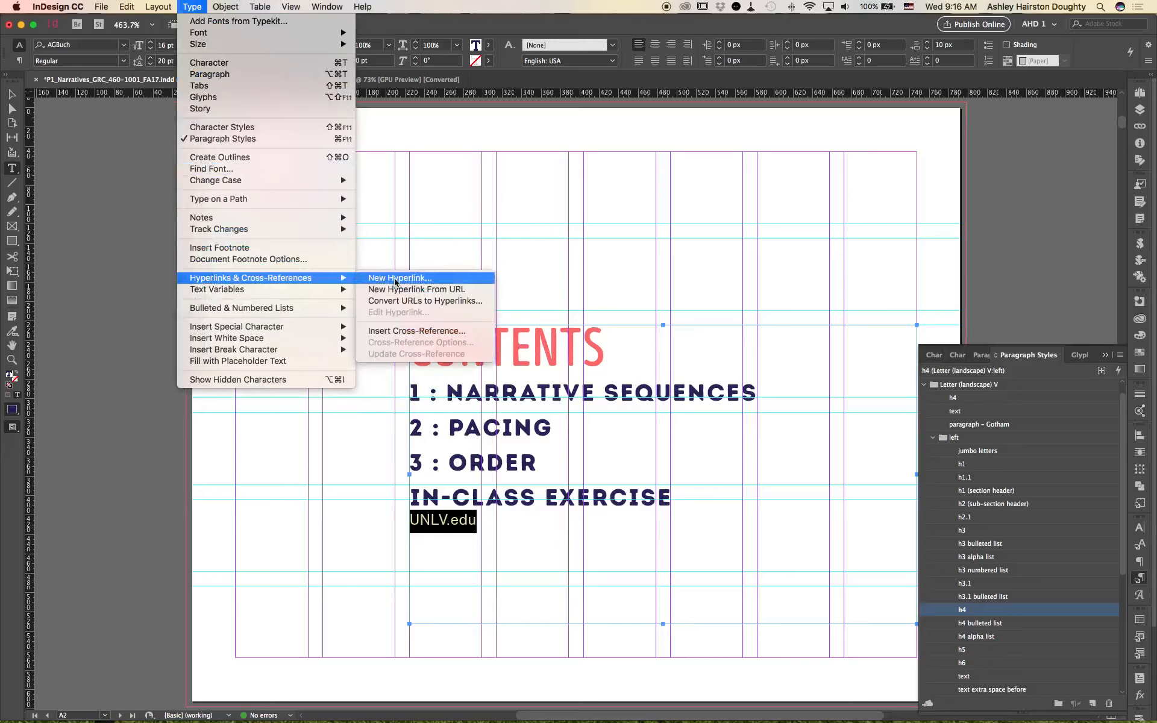
left_click(460, 281)
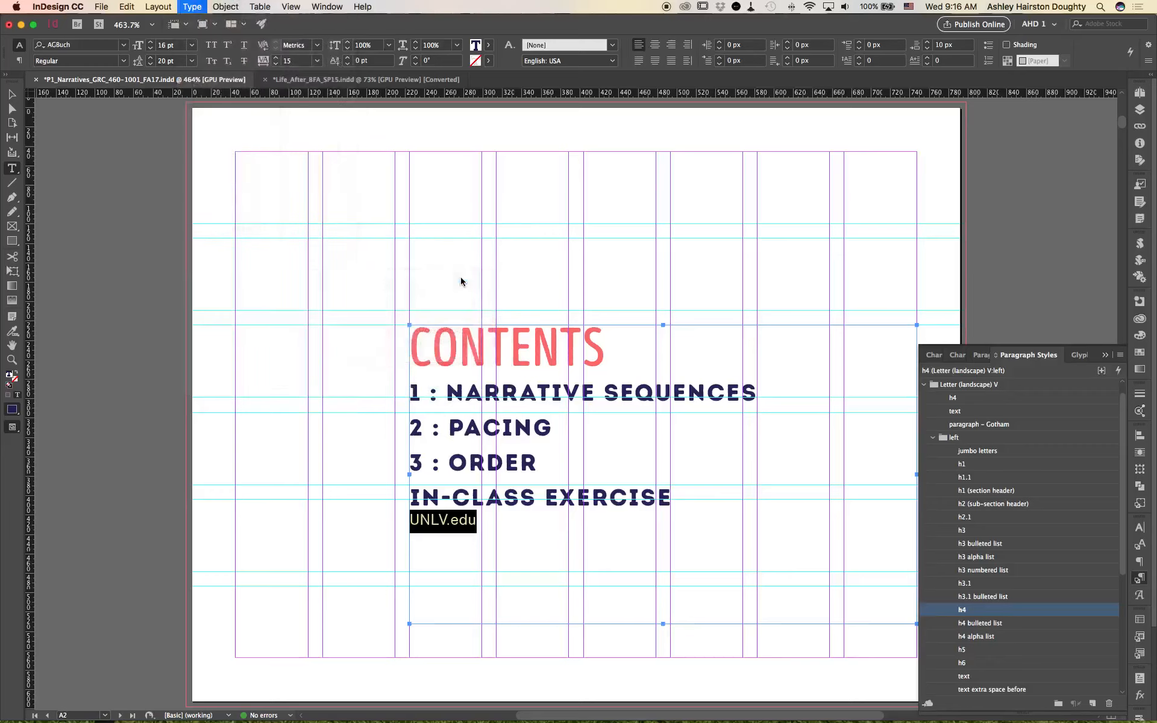
left_click(562, 275)
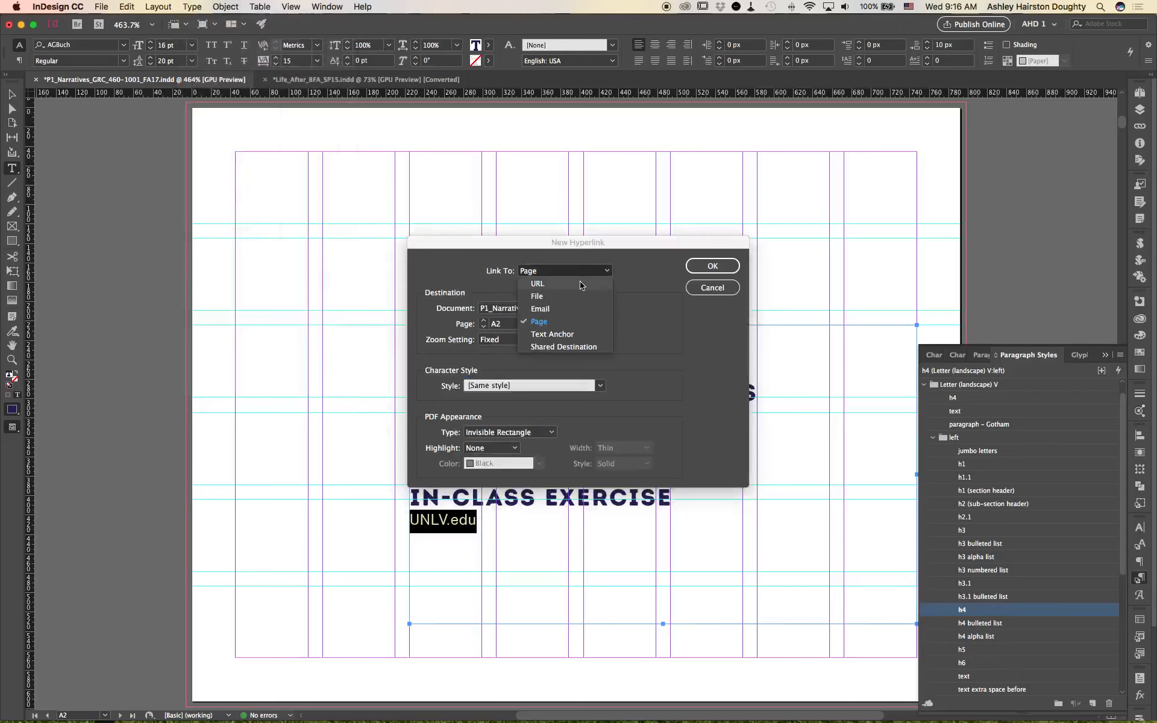
left_click(581, 283)
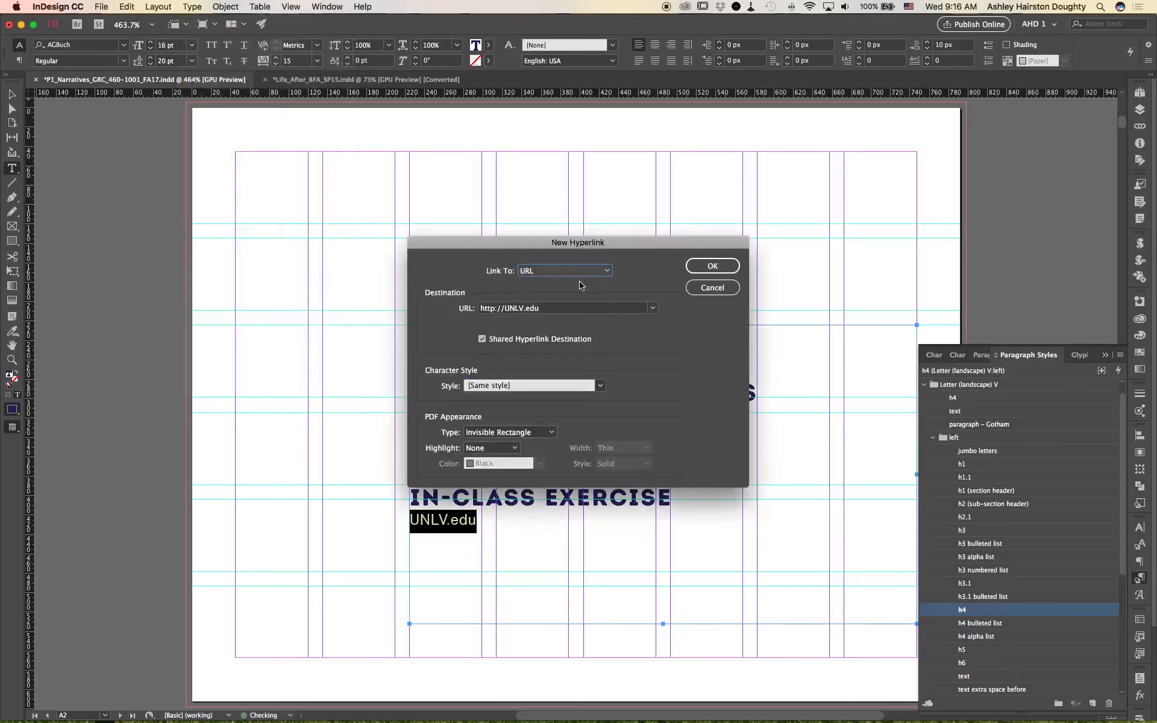
left_click(505, 308)
type("ww")
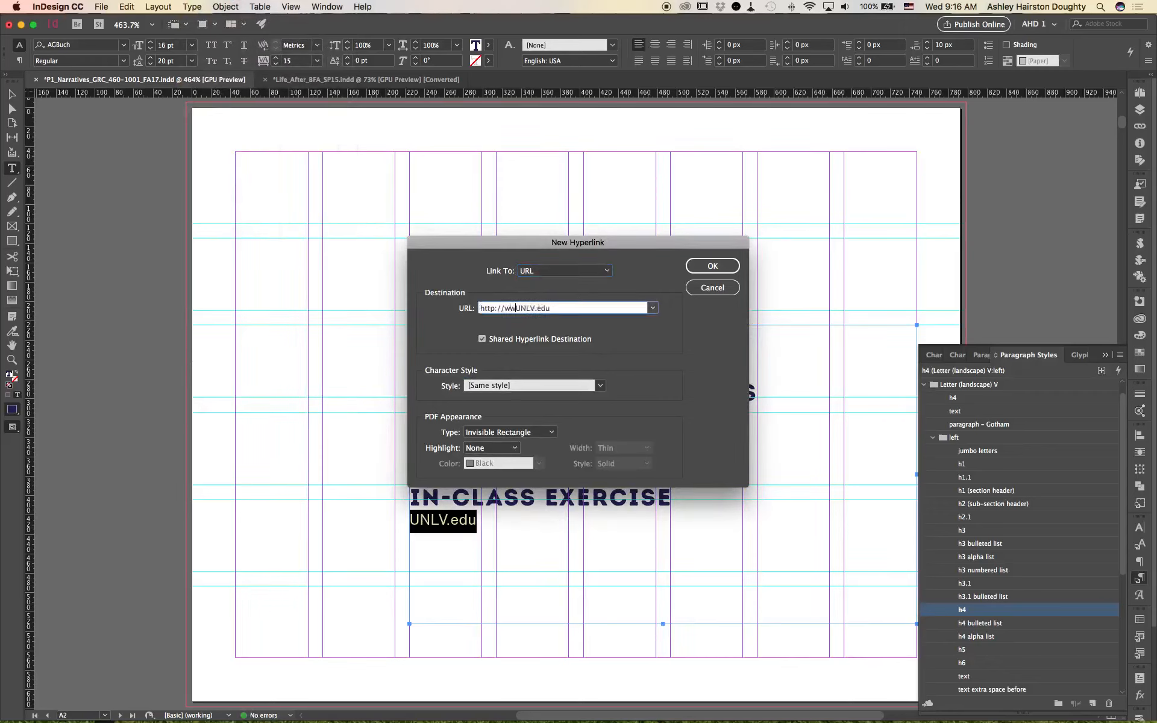
type("w.")
Step: Assign the hyperlink character style to the UNLV.edu link and create the hyperlink
left_click(599, 387)
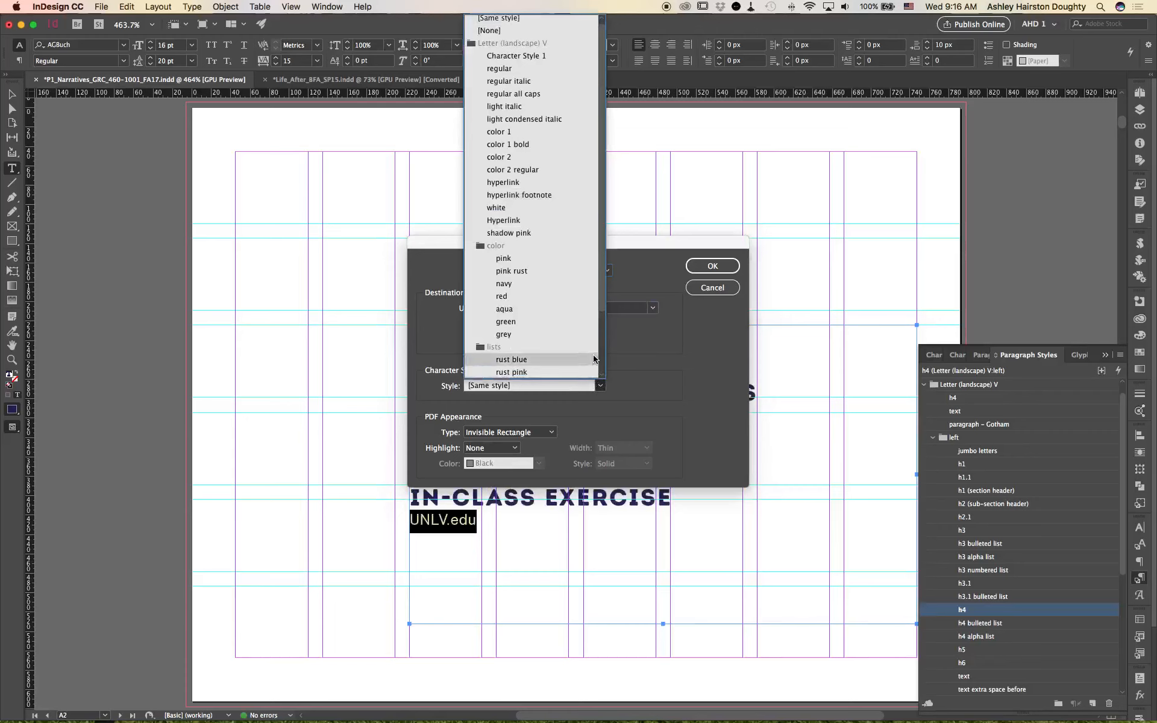
left_click(568, 182)
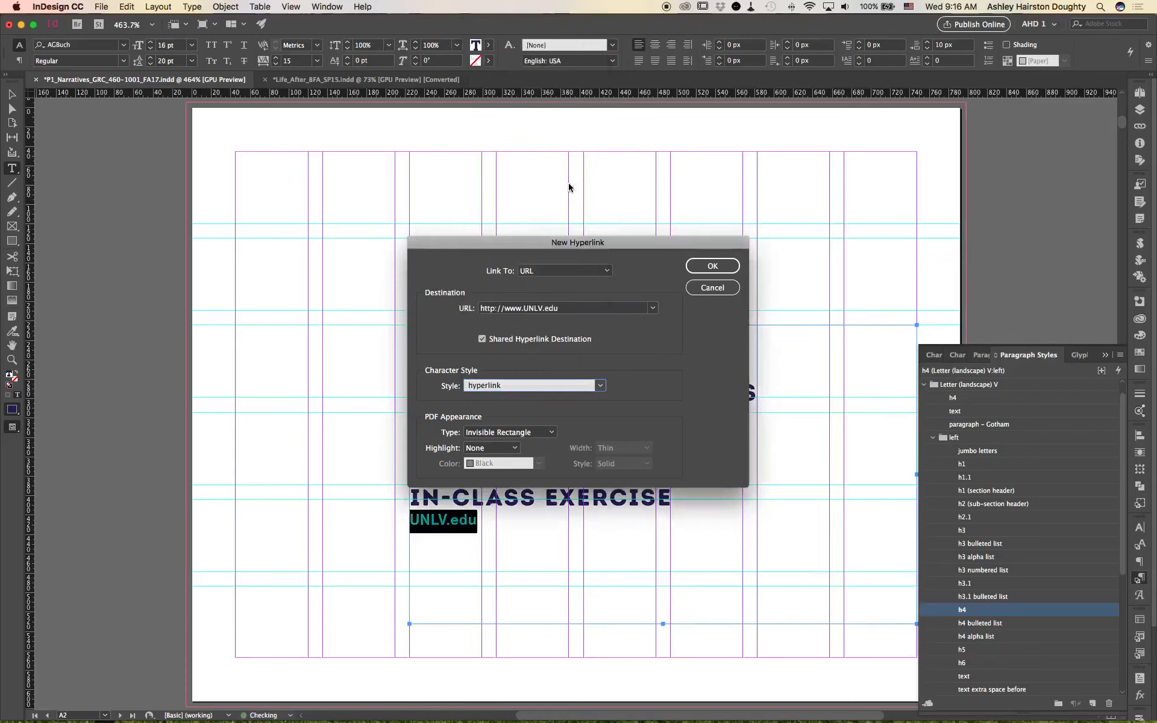
left_click(712, 266)
left_click(425, 520)
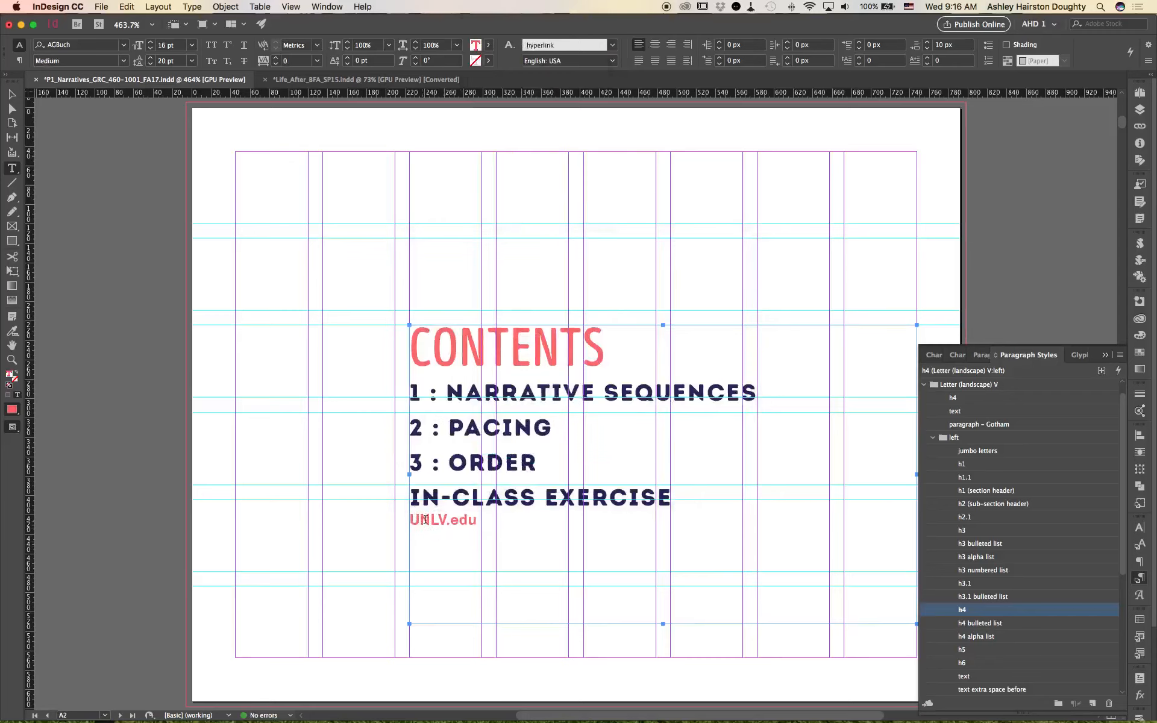
left_click(502, 531)
Step: View the PACING chapter slide on page C1 and return to the contents on page A2
left_click(1105, 355)
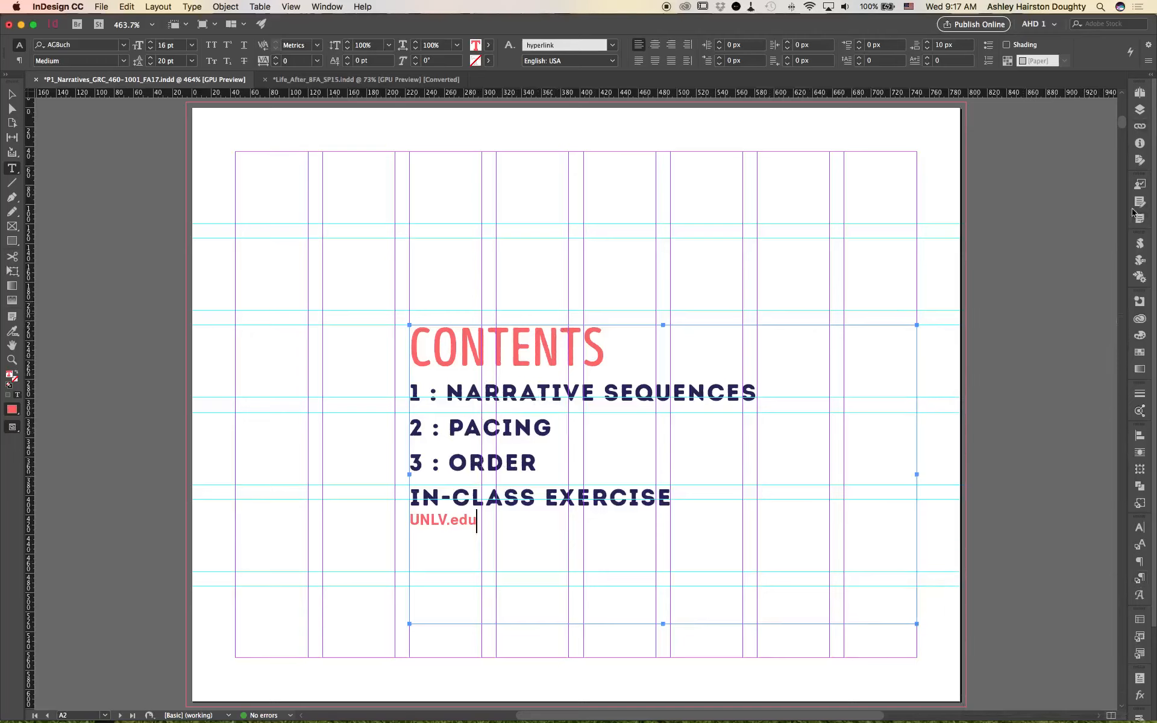
left_click(1140, 92)
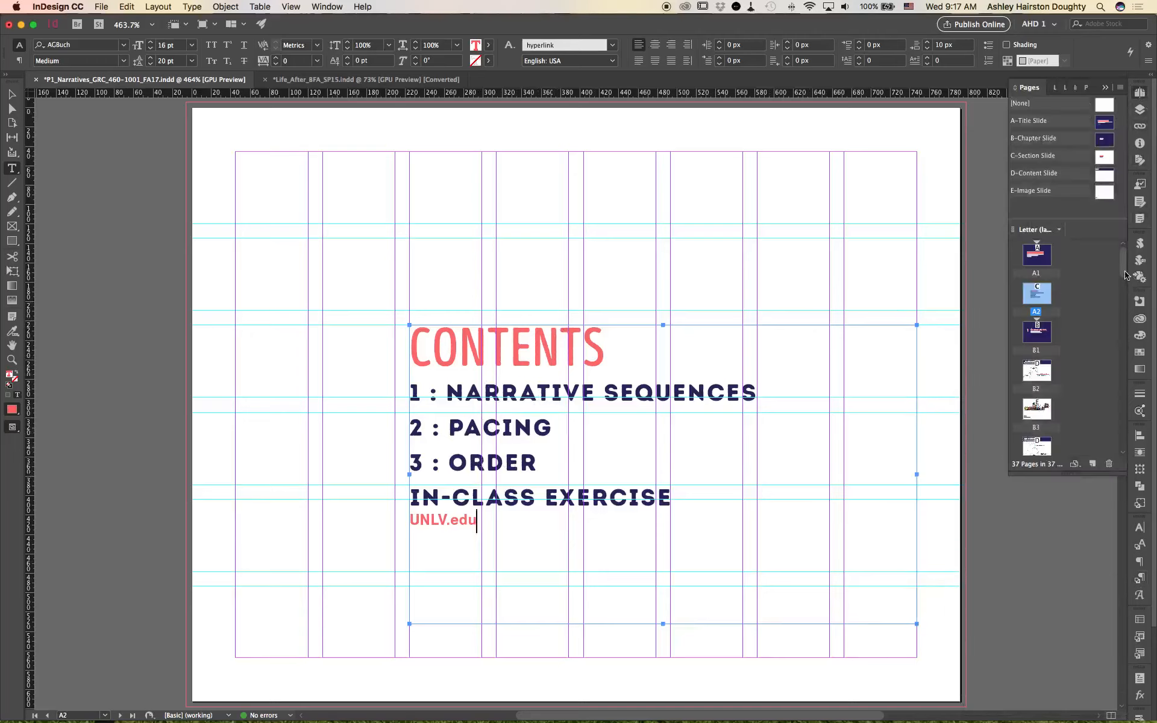
left_click_drag(1125, 275, 1121, 310)
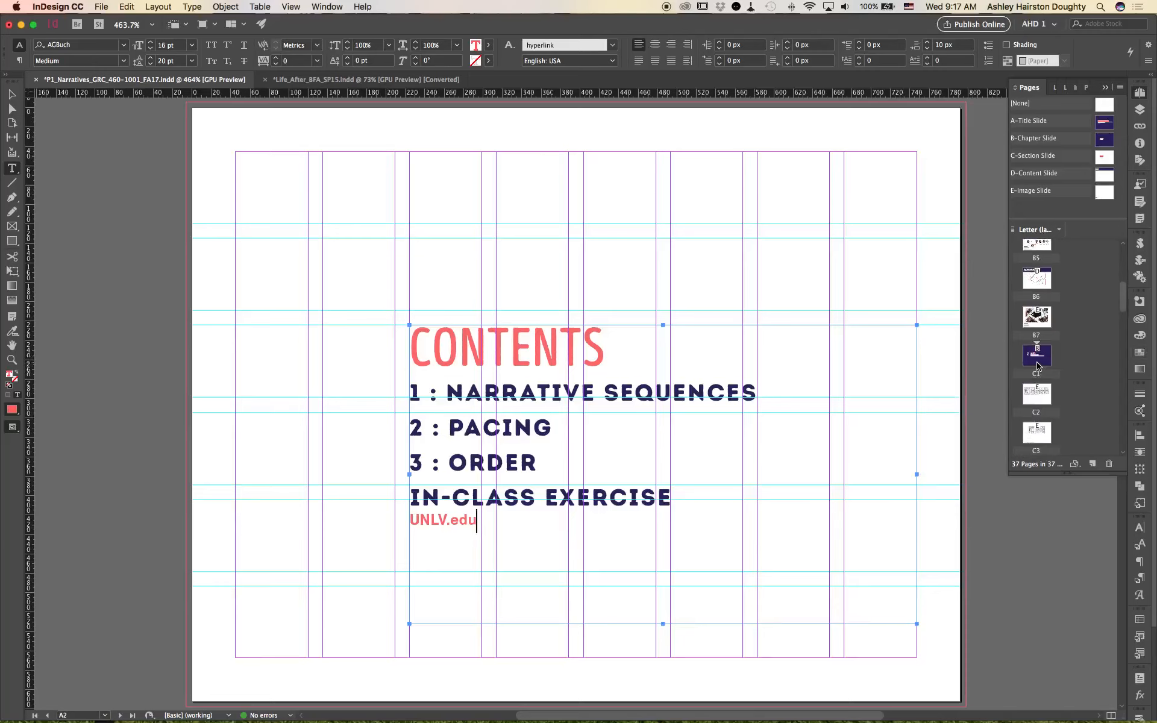
double_click(1037, 364)
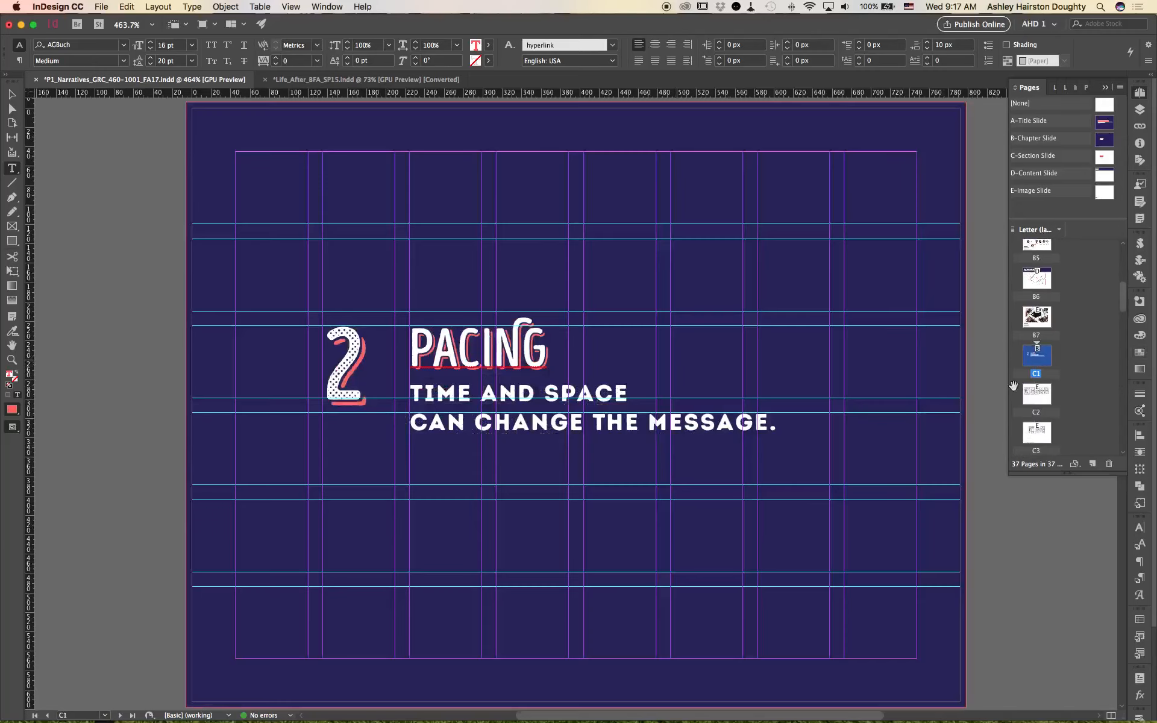
left_click(1140, 95)
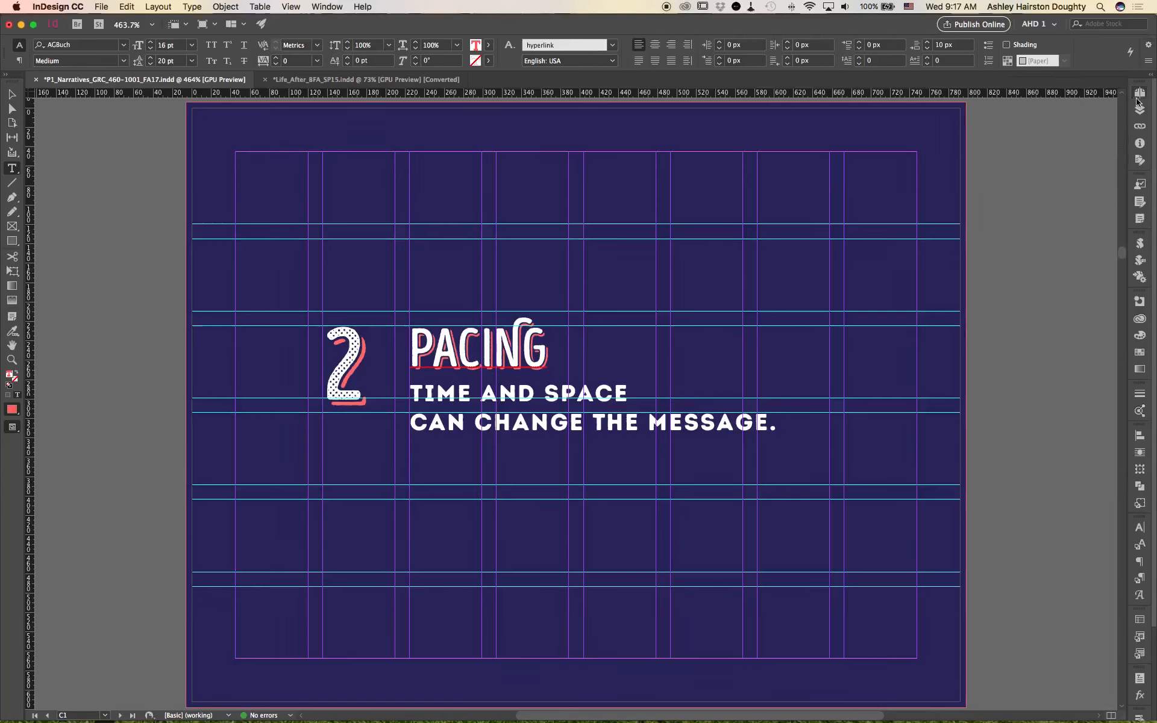
left_click(1139, 94)
scroll(1046, 302, "up", 5)
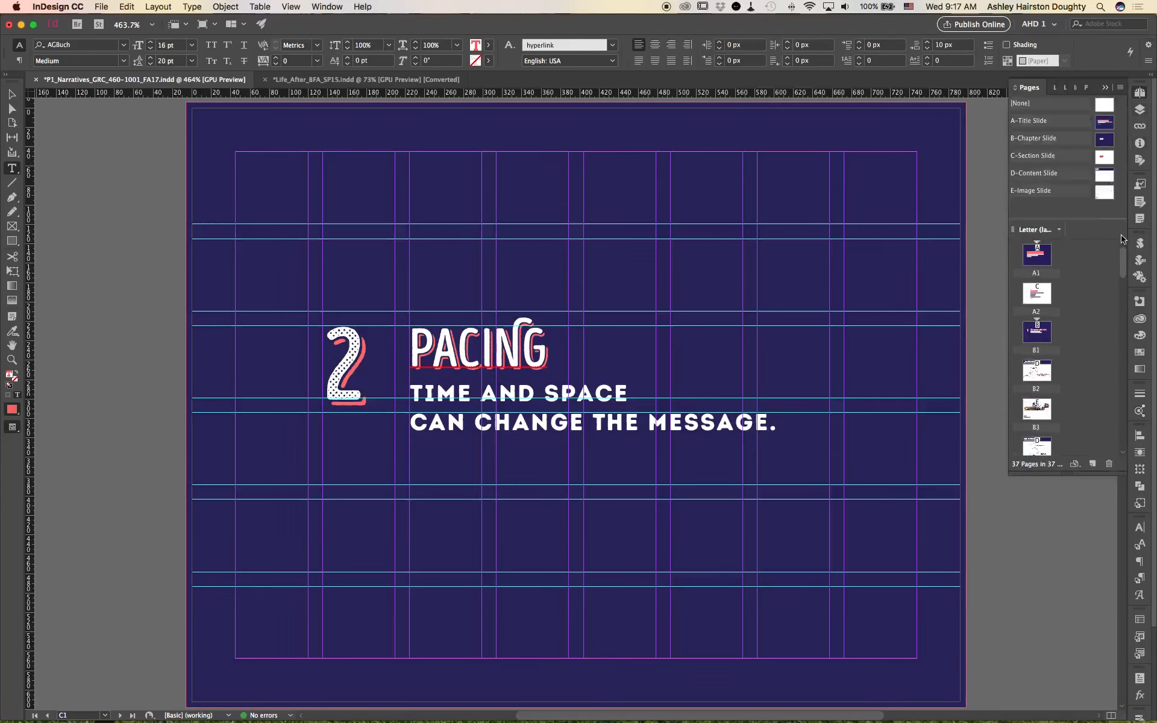
double_click(1046, 301)
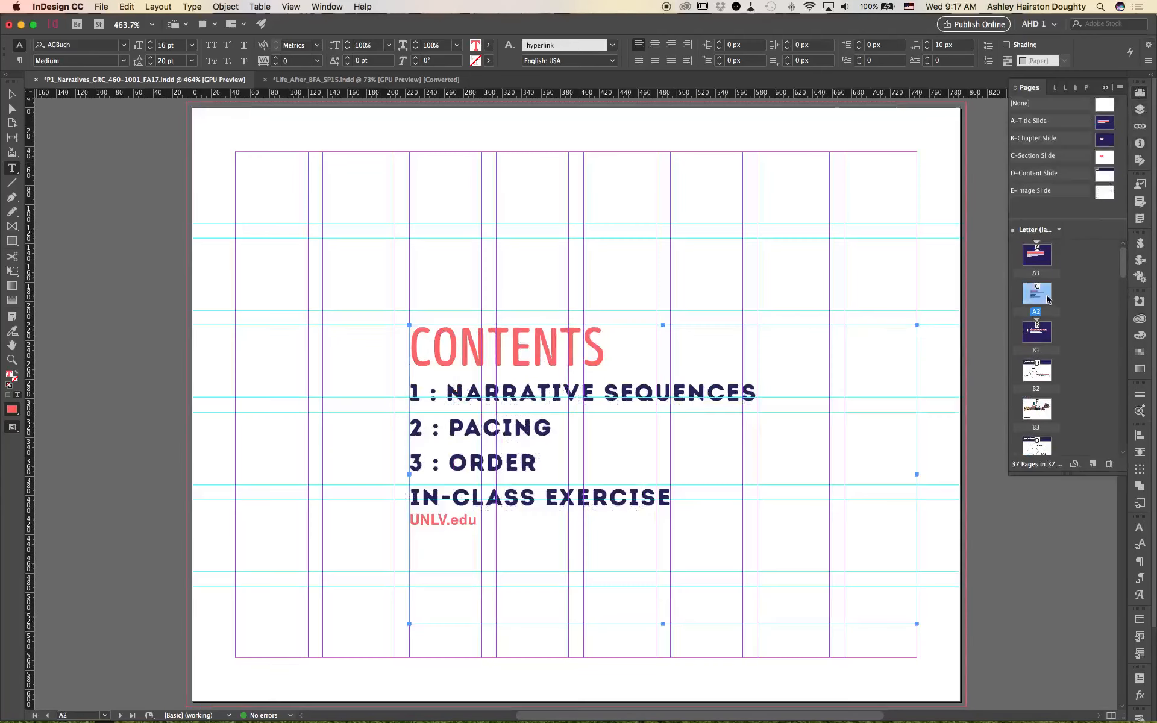
Step: Start a new hyperlink on the 2 : PACING contents entry and set its destination to page C1
triple_click(538, 425)
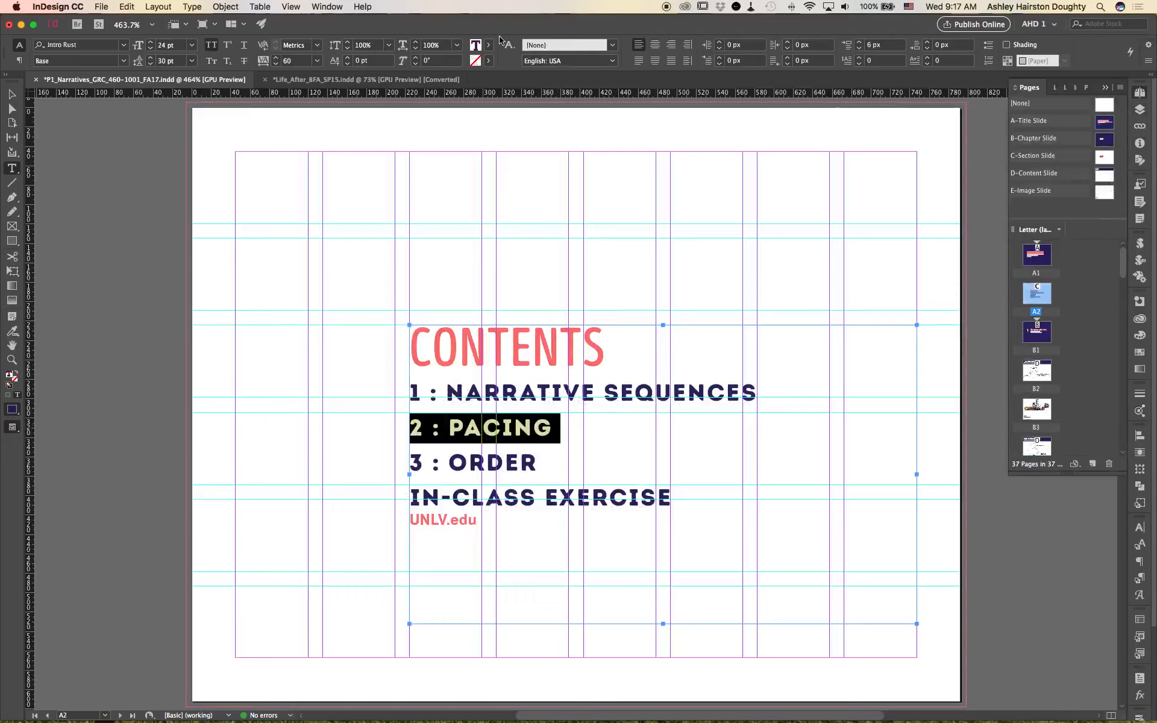
right_click(471, 430)
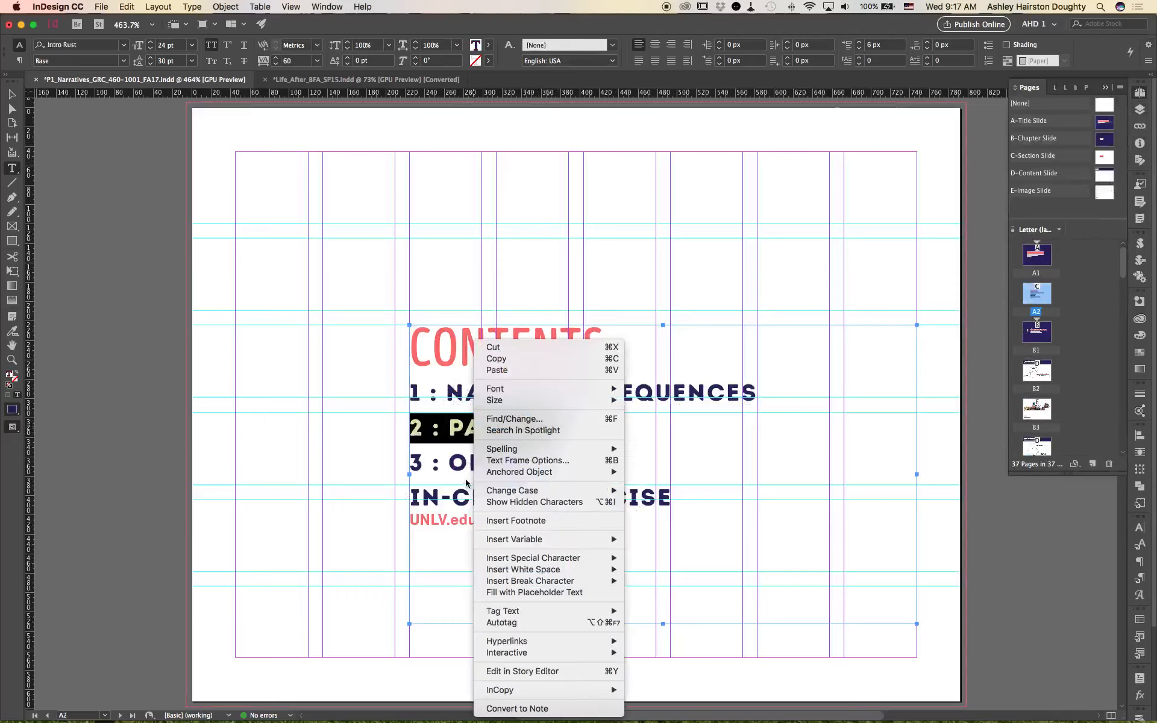
mouse_move(545, 641)
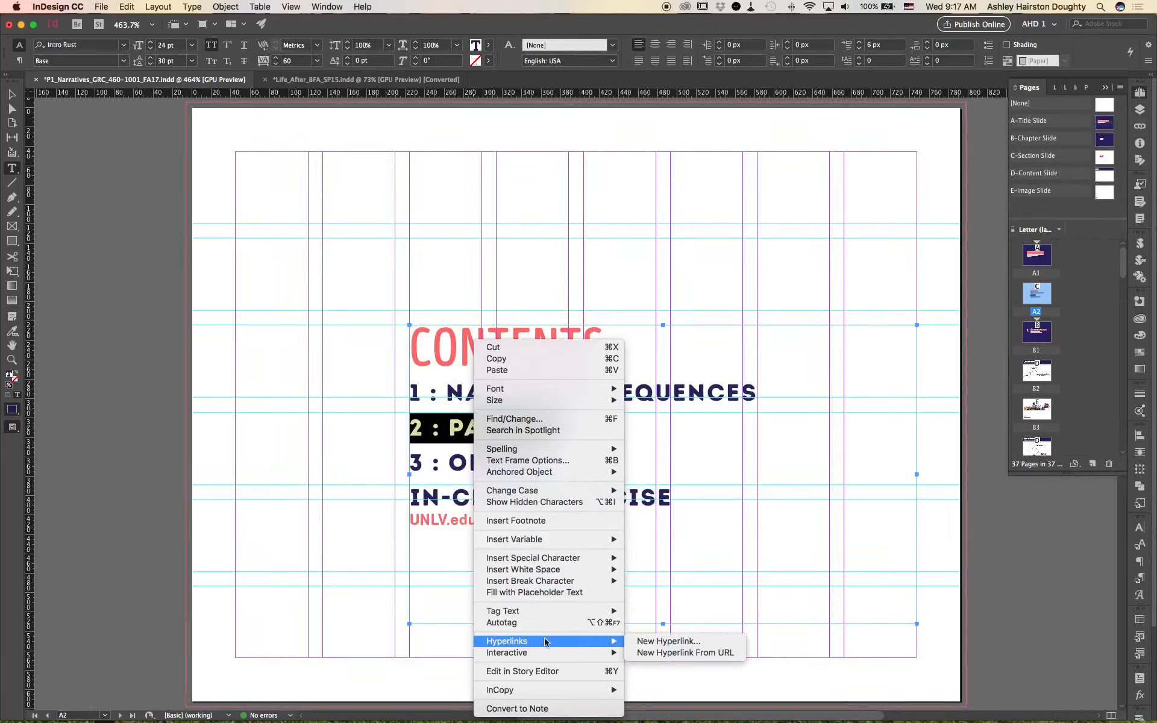
left_click(660, 643)
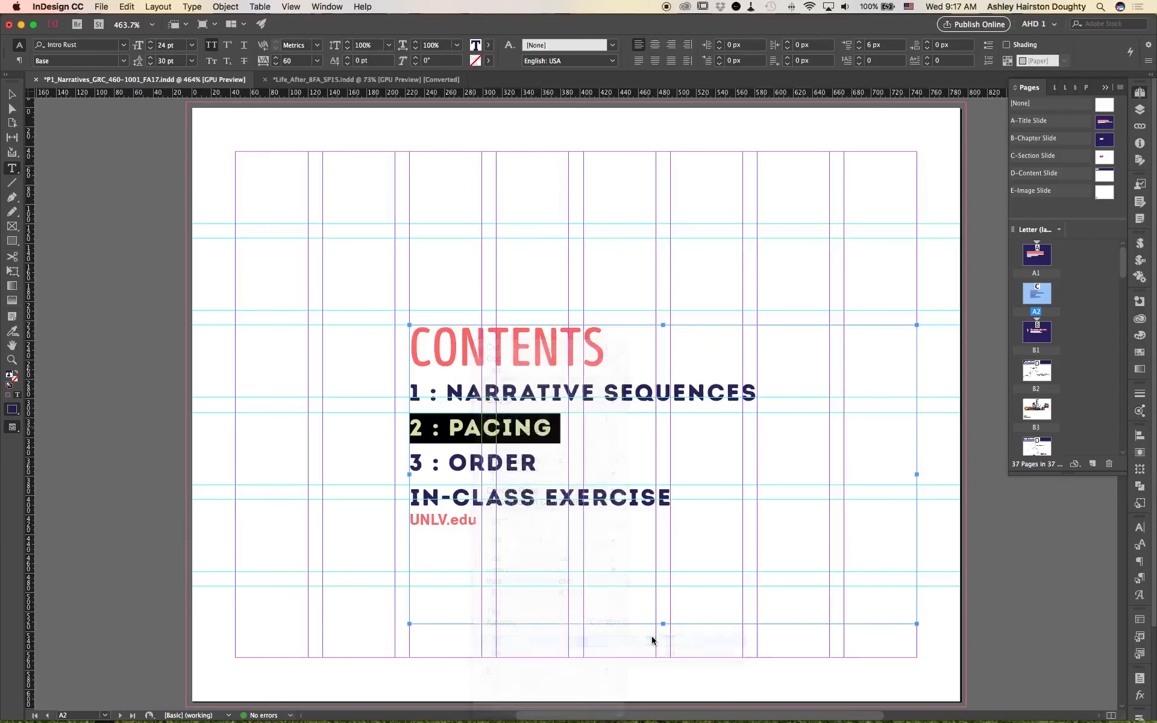
left_click(601, 272)
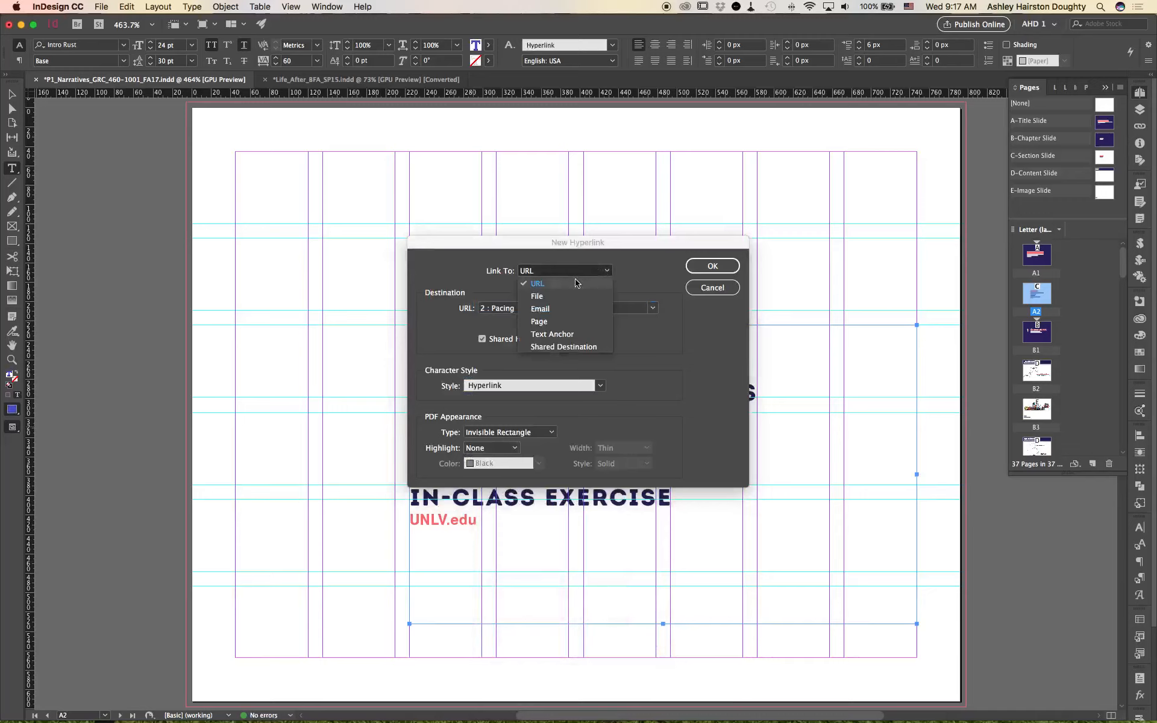
left_click(563, 323)
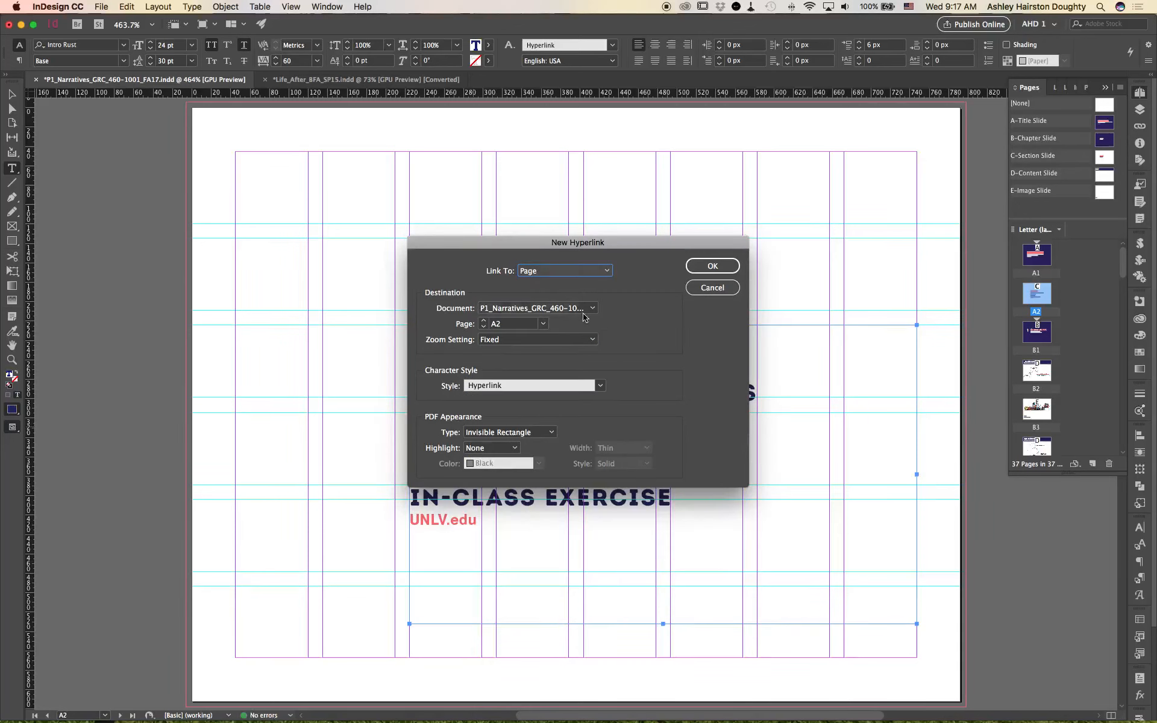
left_click(544, 324)
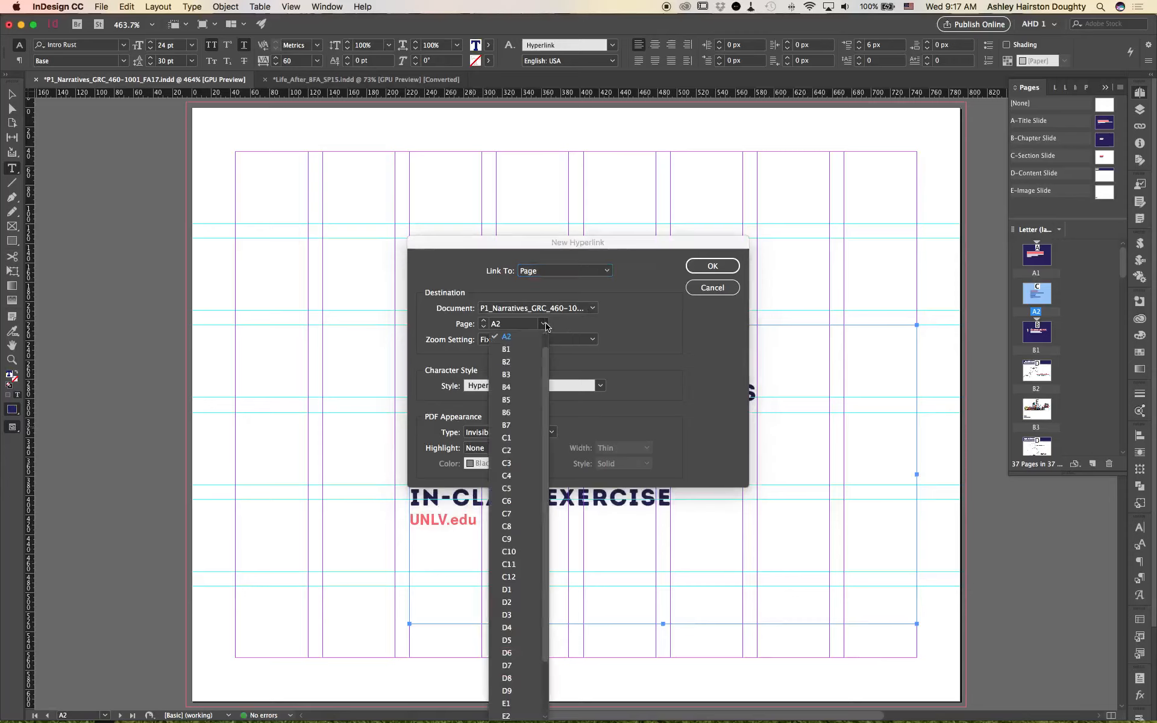
left_click(522, 439)
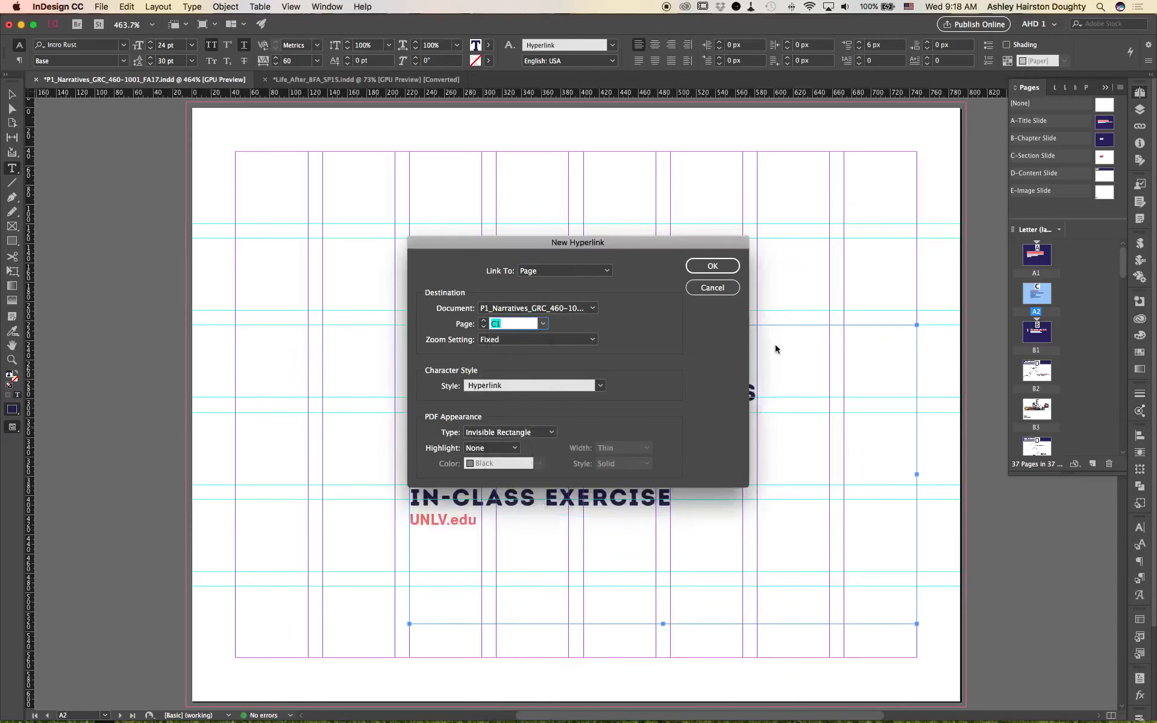
Step: Set the PACING link's character style to [Same style] and create the hyperlink
left_click(596, 387)
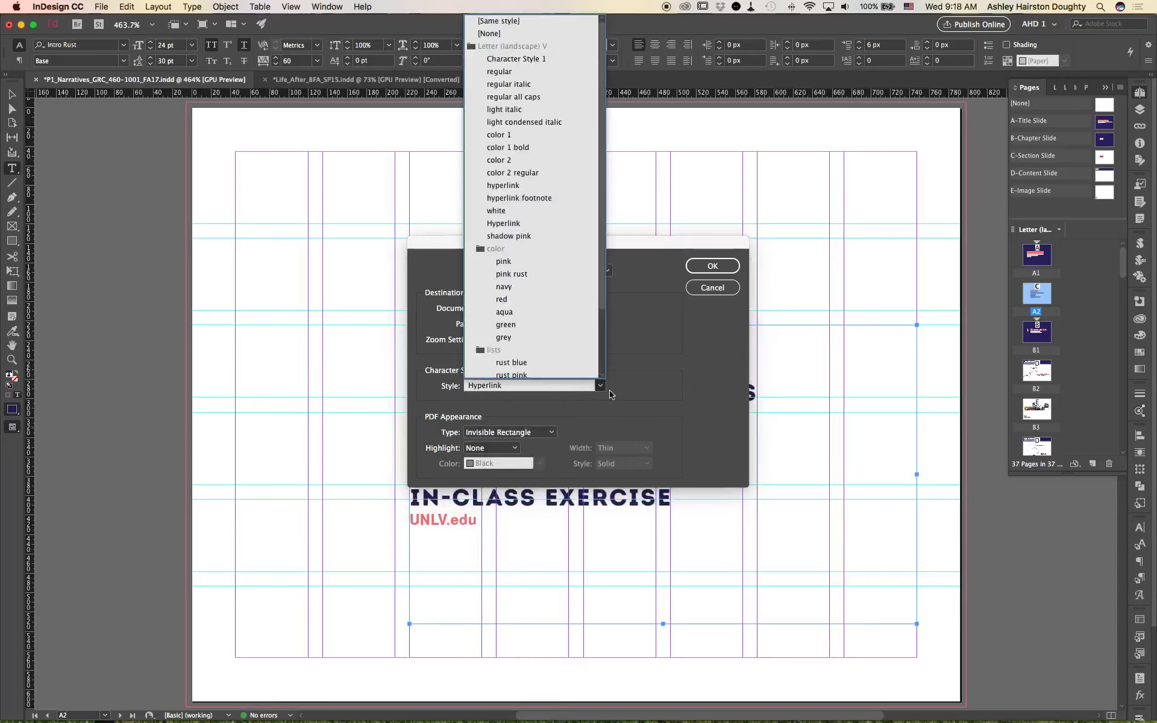
left_click(552, 24)
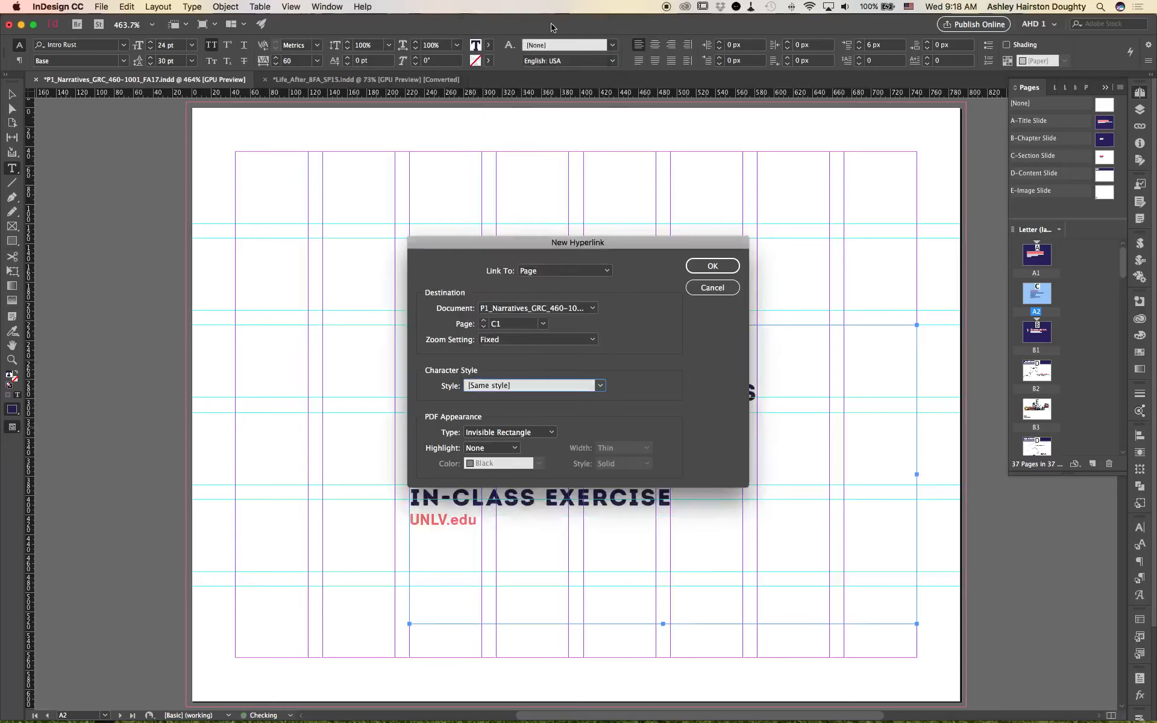
left_click_drag(612, 241, 836, 162)
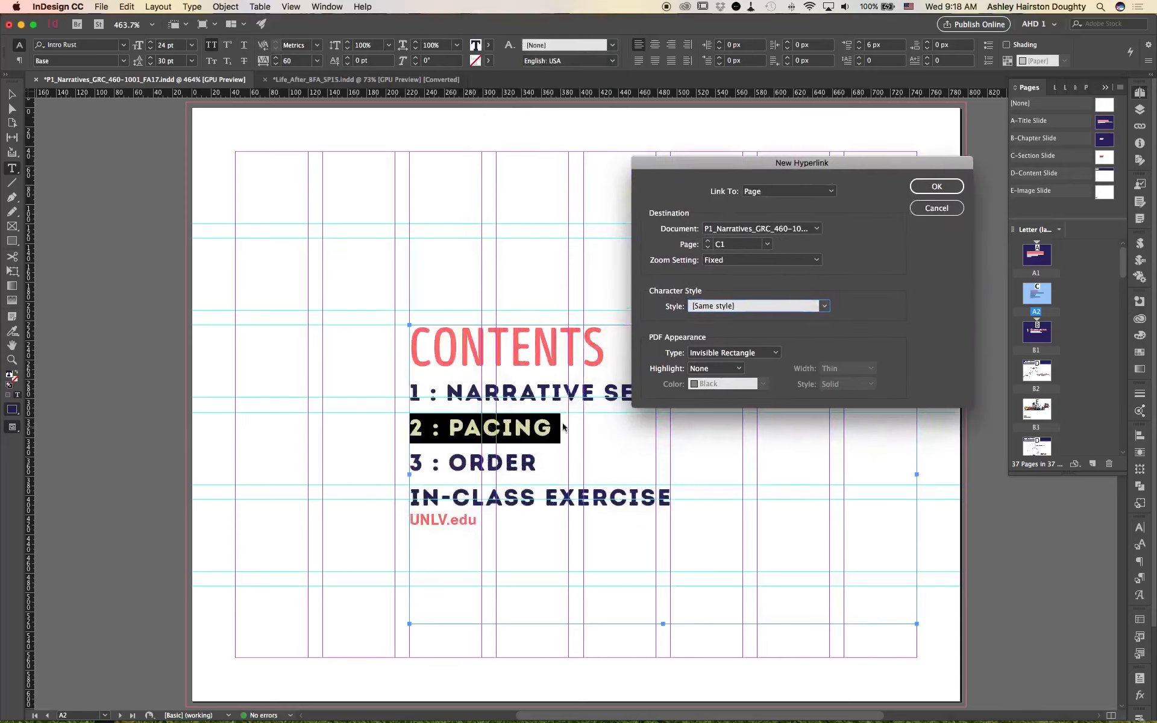
left_click(932, 189)
left_click(610, 439)
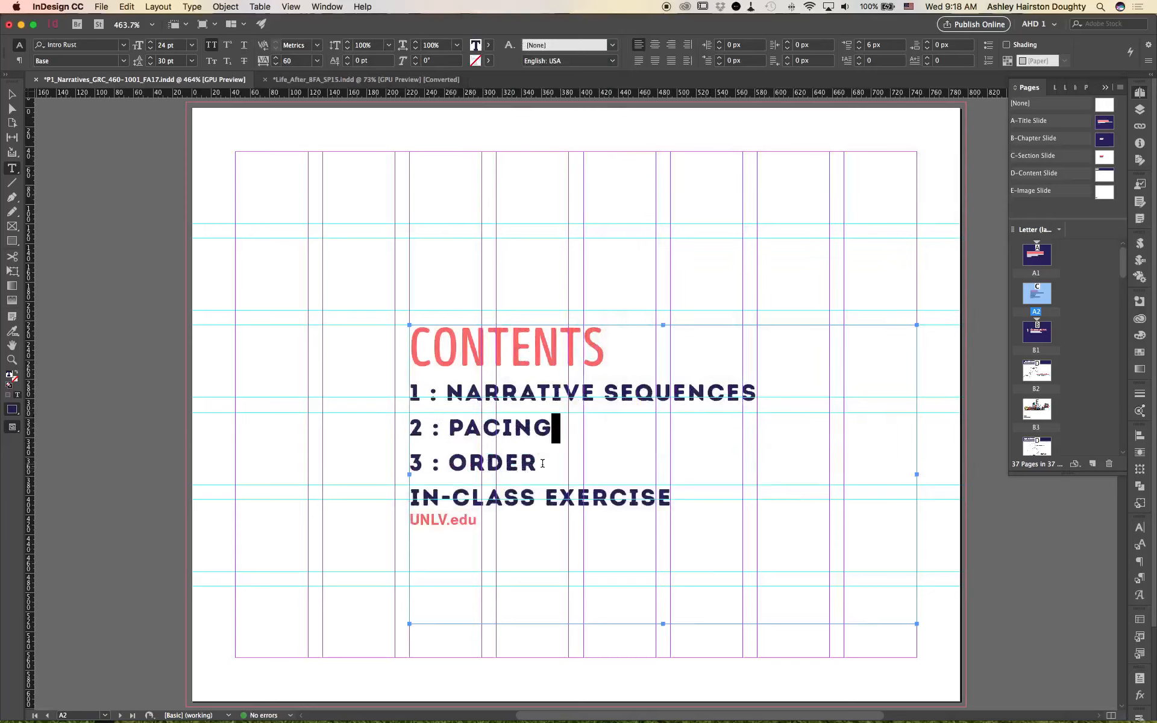
Step: Create a hyperlink from the 3 : ORDER contents entry to page D1
left_click_drag(535, 464, 410, 464)
right_click(482, 461)
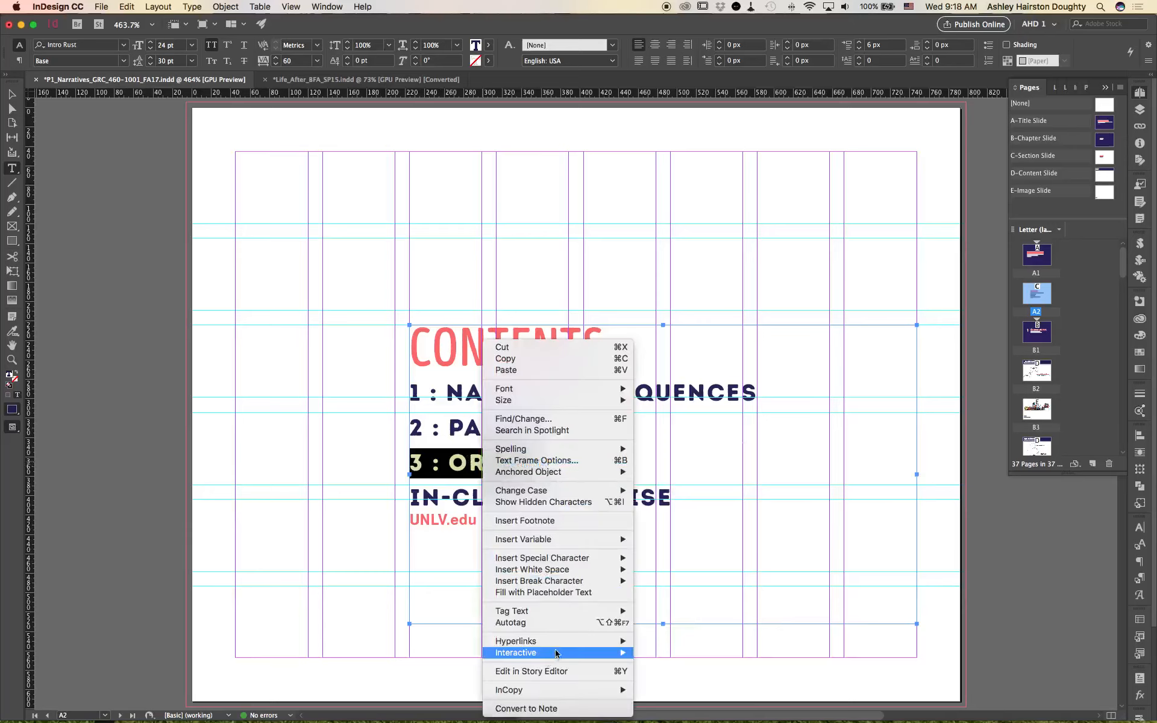
mouse_move(568, 641)
left_click(669, 641)
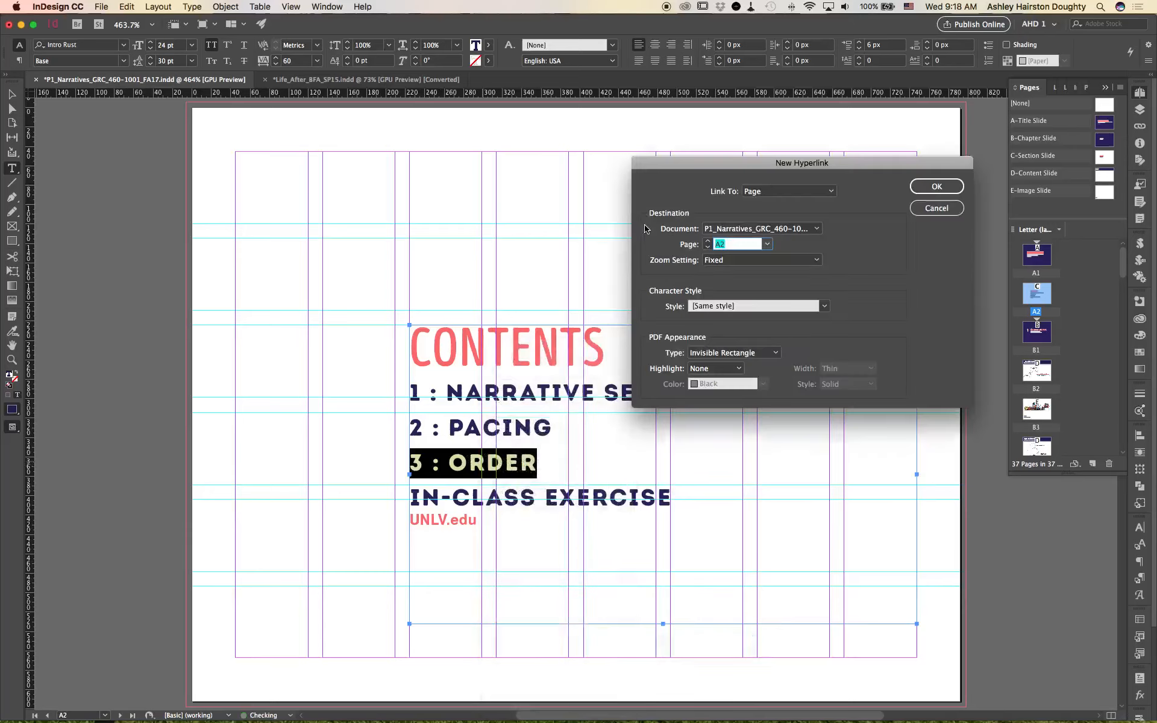
left_click(775, 192)
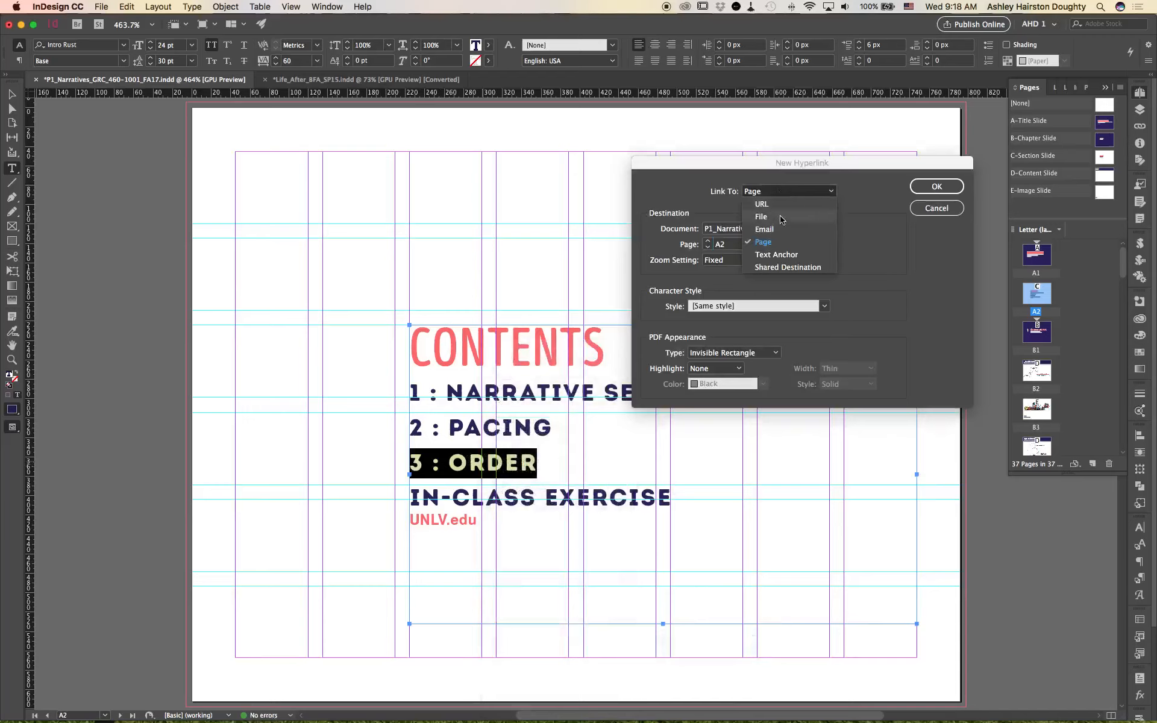
left_click(775, 244)
left_click(770, 245)
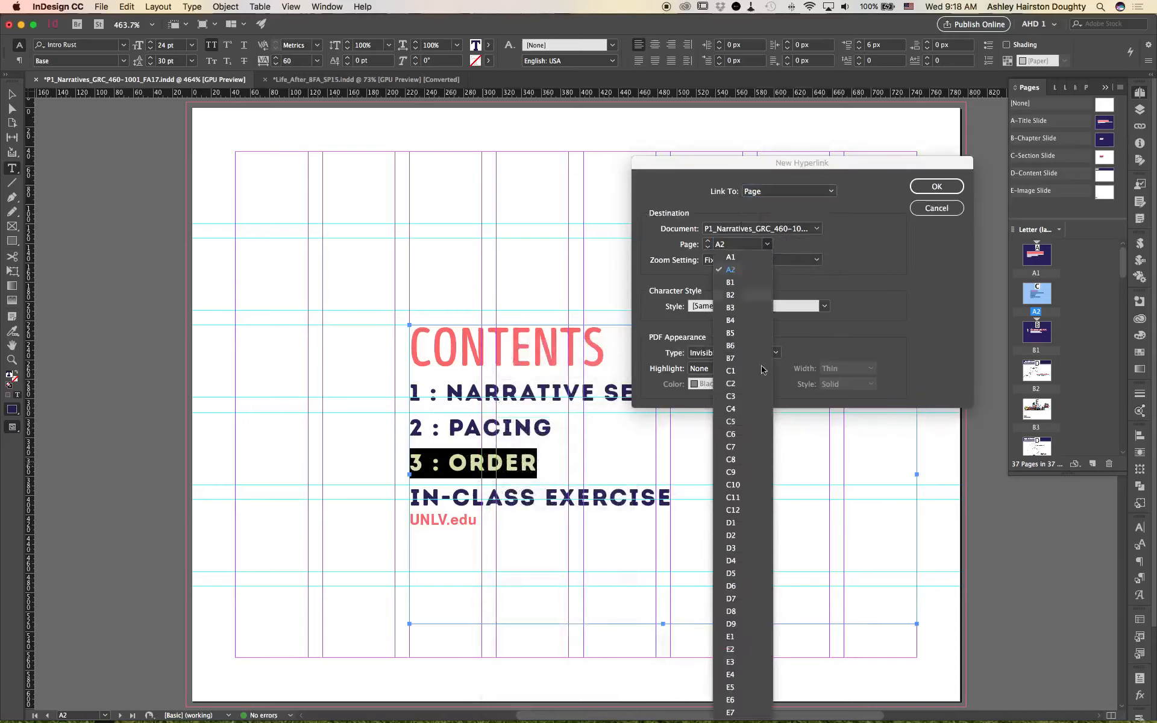
left_click(750, 530)
left_click(936, 186)
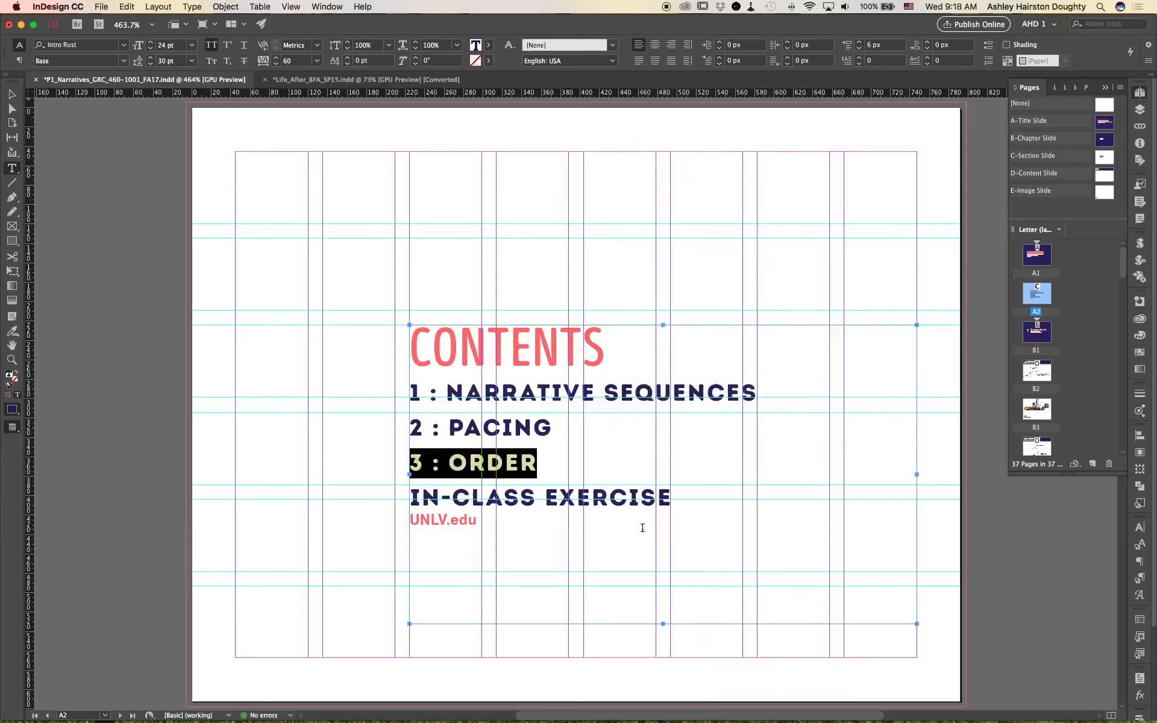
Step: Create a hyperlink from the IN-CLASS EXERCISE contents entry to page E1
left_click_drag(672, 499, 391, 512)
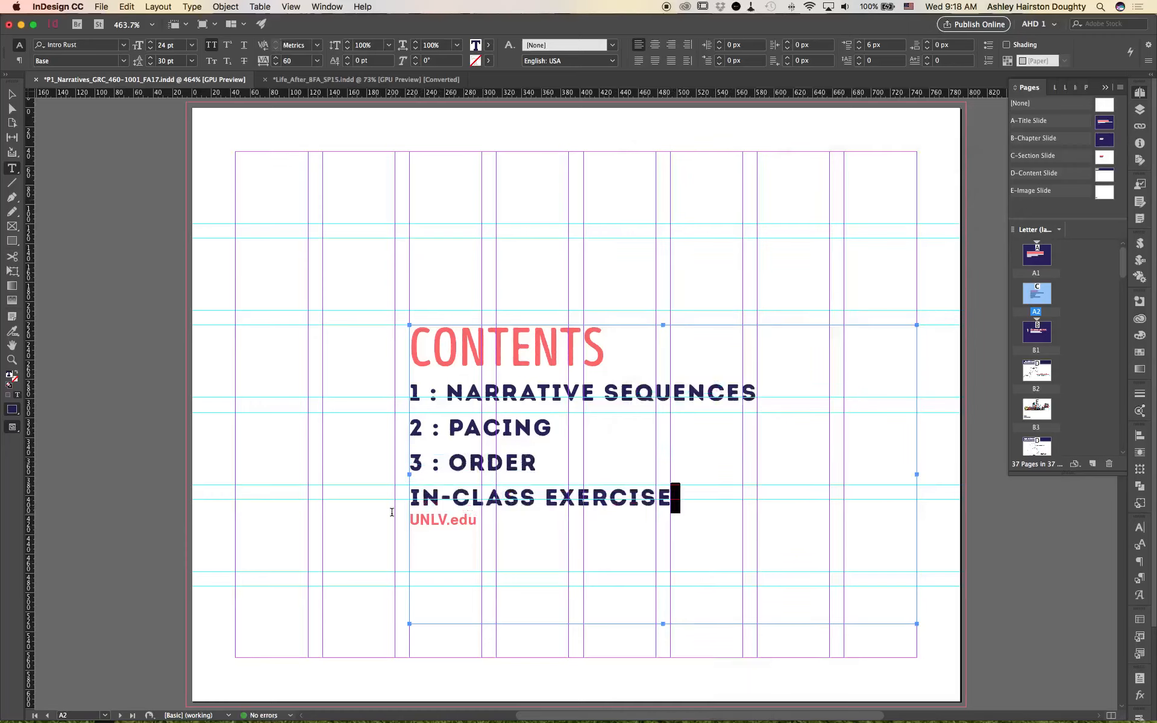
right_click(488, 496)
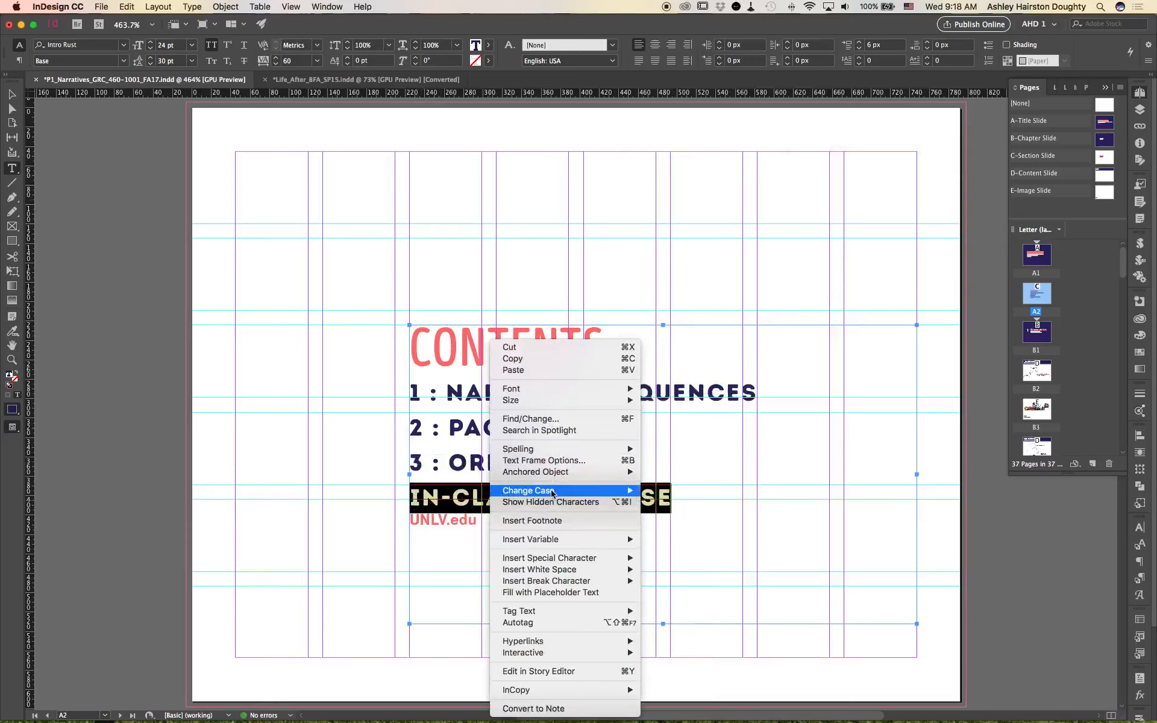
mouse_move(596, 641)
left_click(678, 641)
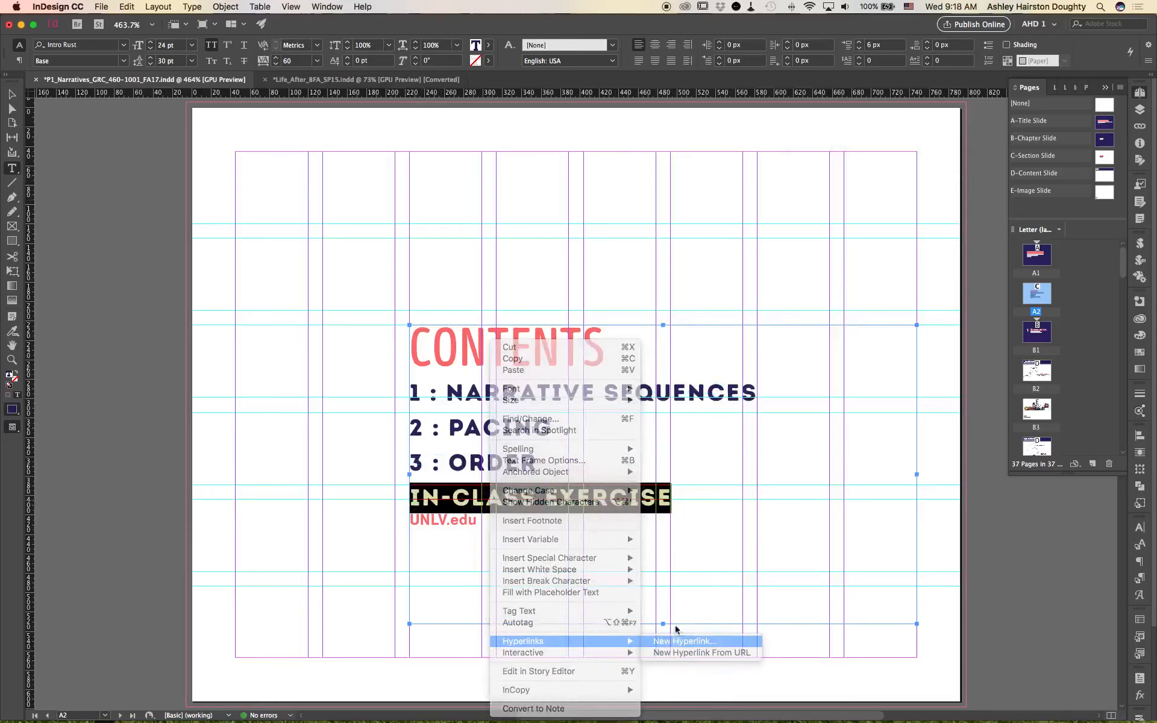
left_click(766, 244)
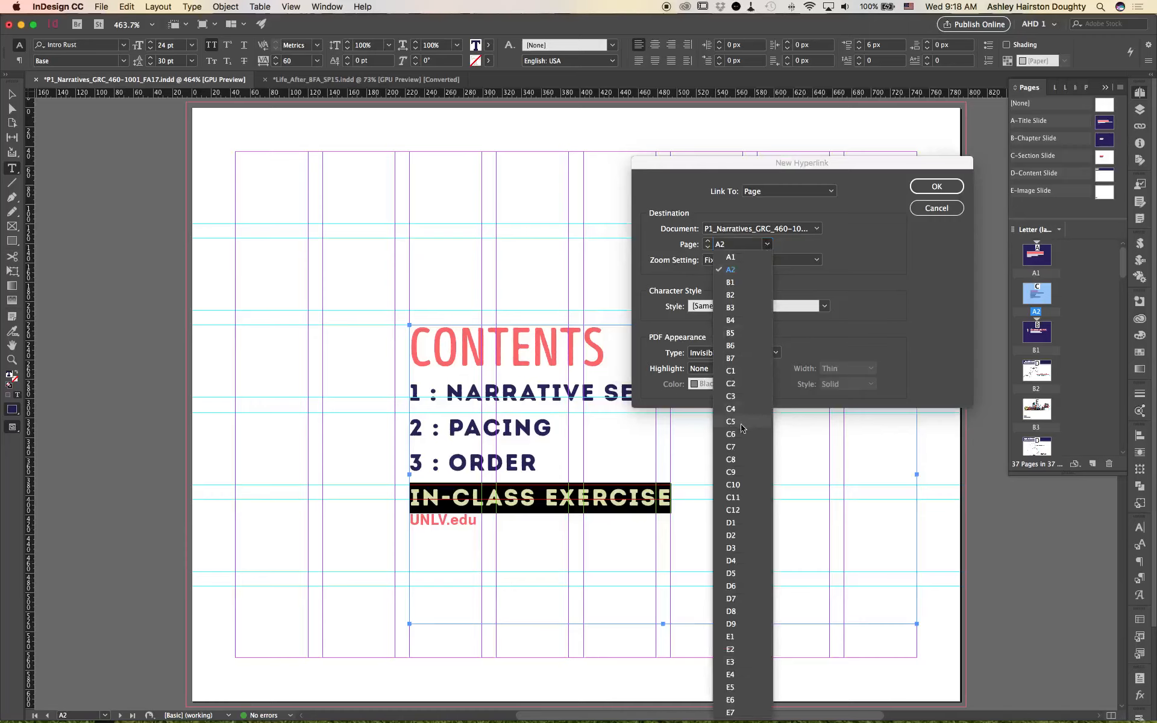
left_click(738, 636)
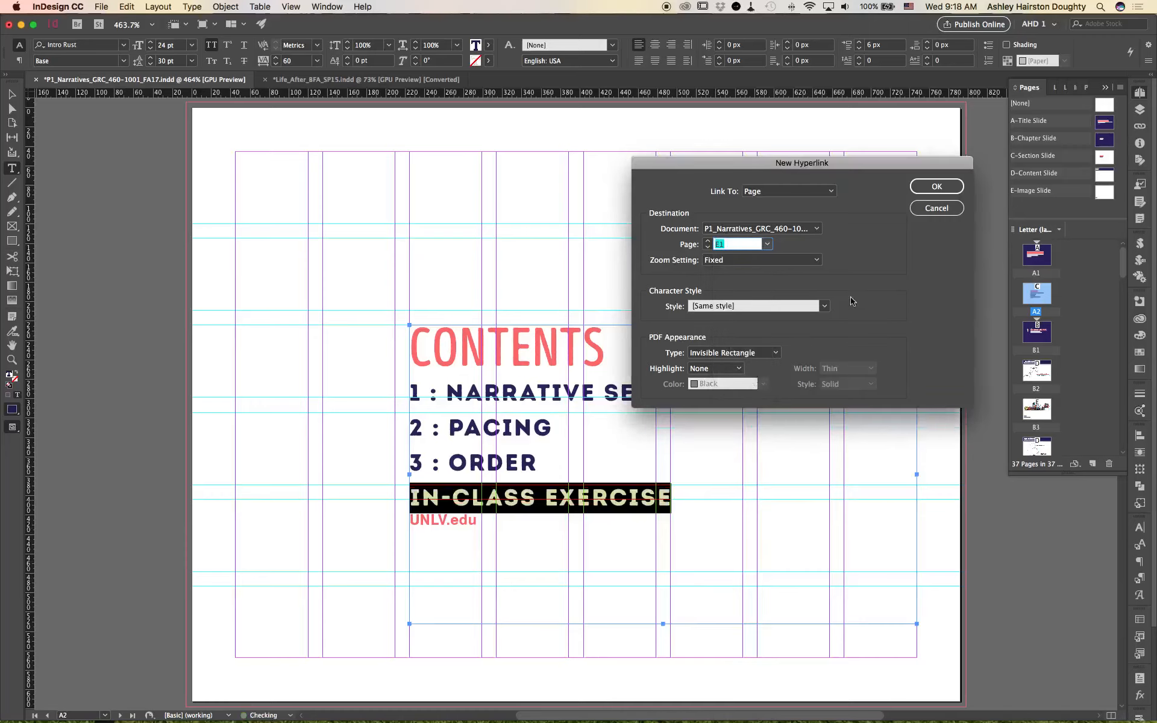
left_click(936, 186)
Step: Save the presentation document and deselect the contents text frame
left_click(709, 513)
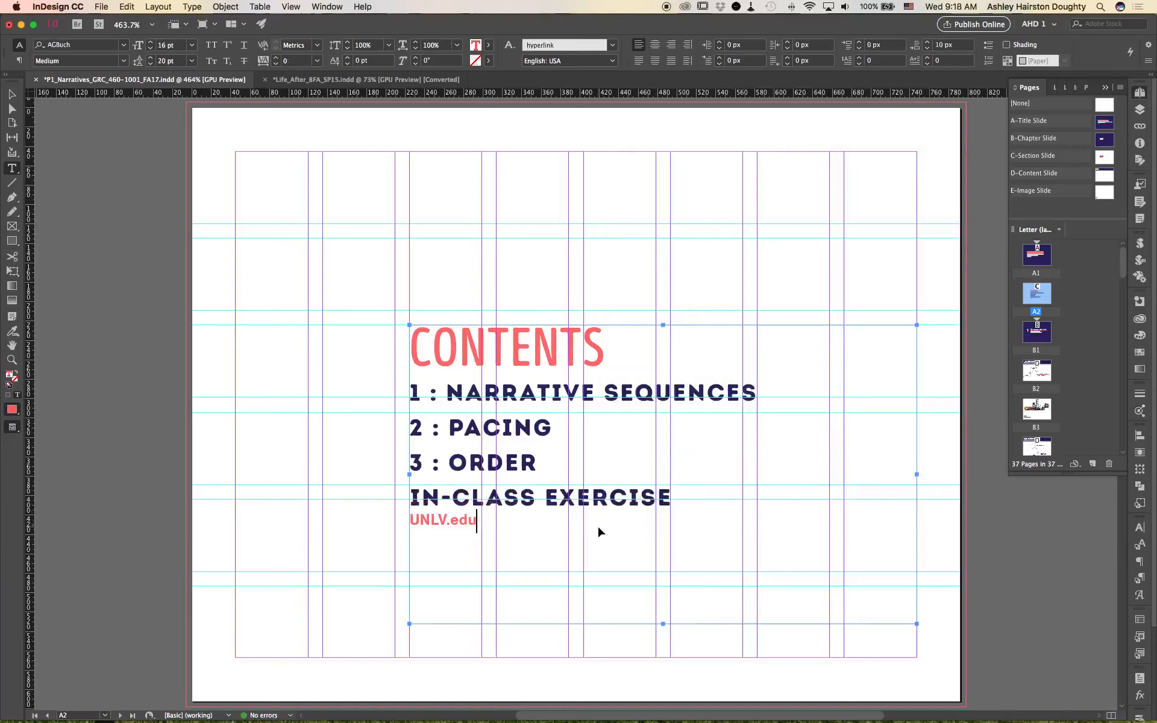
key("super+s")
key("Escape")
left_click(244, 226)
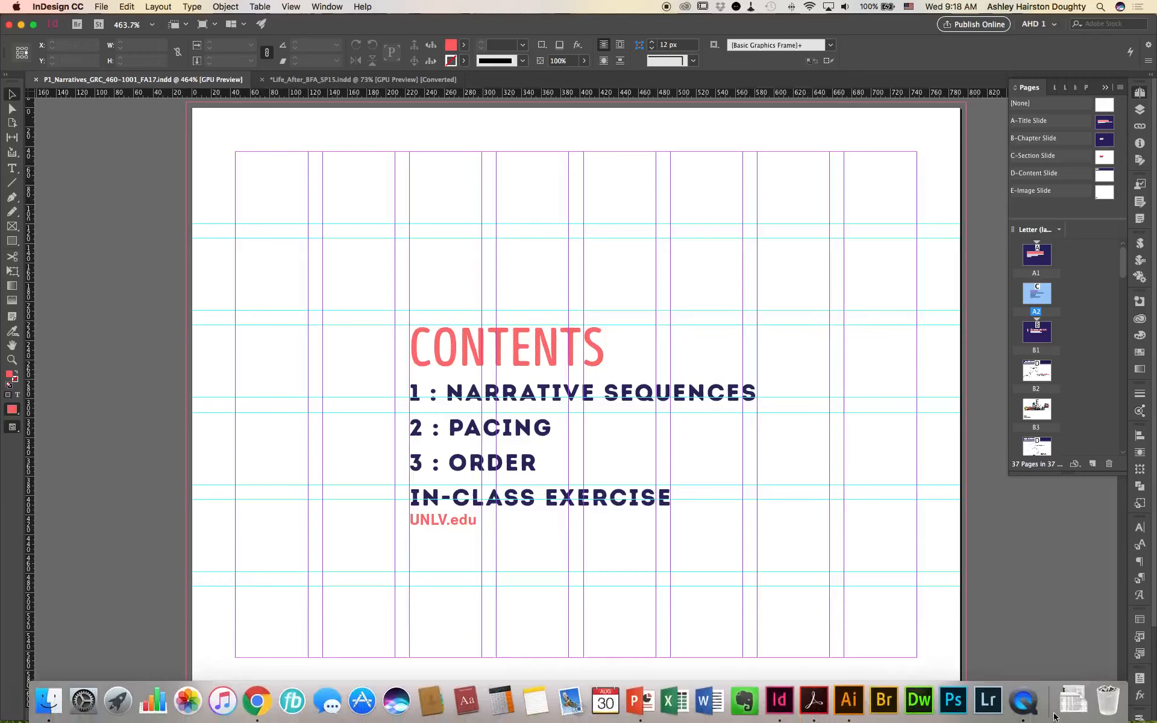
Step: Start exporting an interactive PDF named P1_Present_Tips_GRC_460-1001_FA17_v1.1.pdf in the Presentation Tips folder
left_click(98, 6)
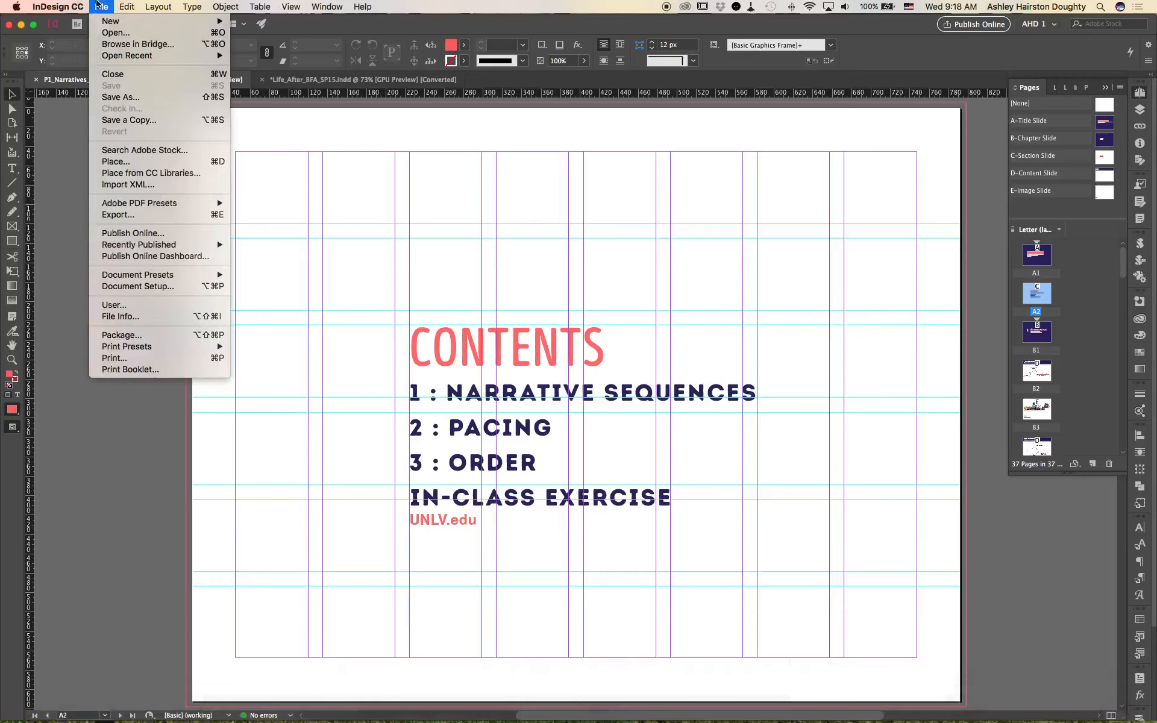
left_click(168, 216)
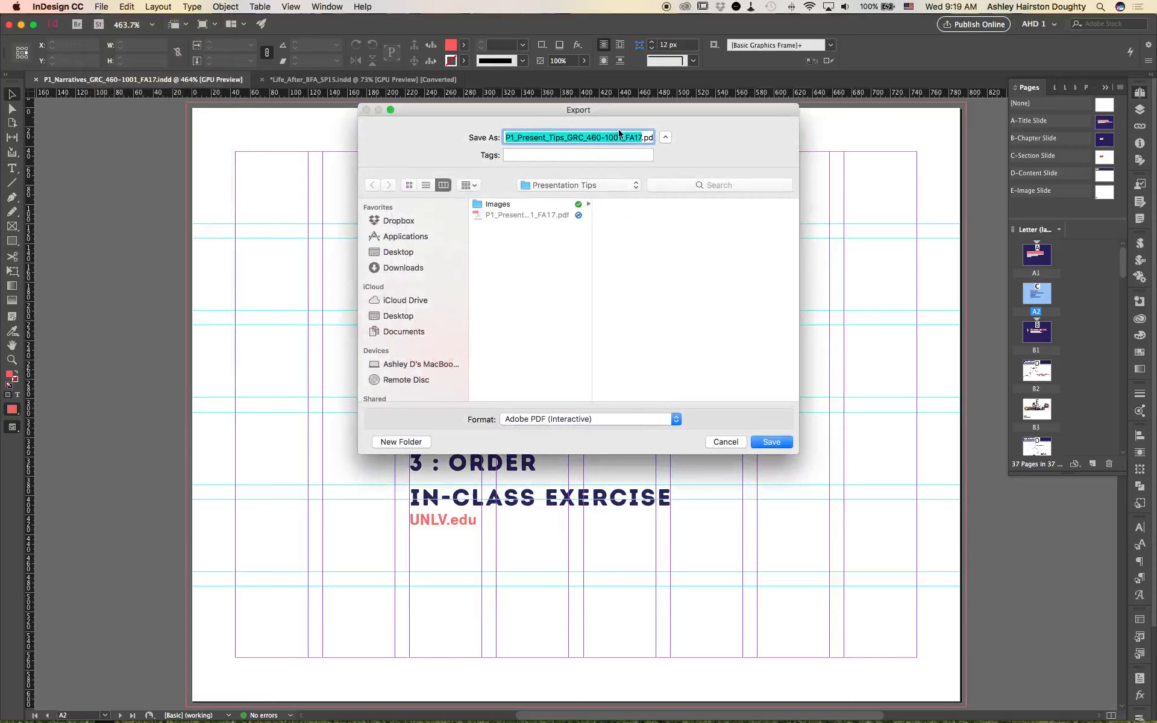
left_click(550, 217)
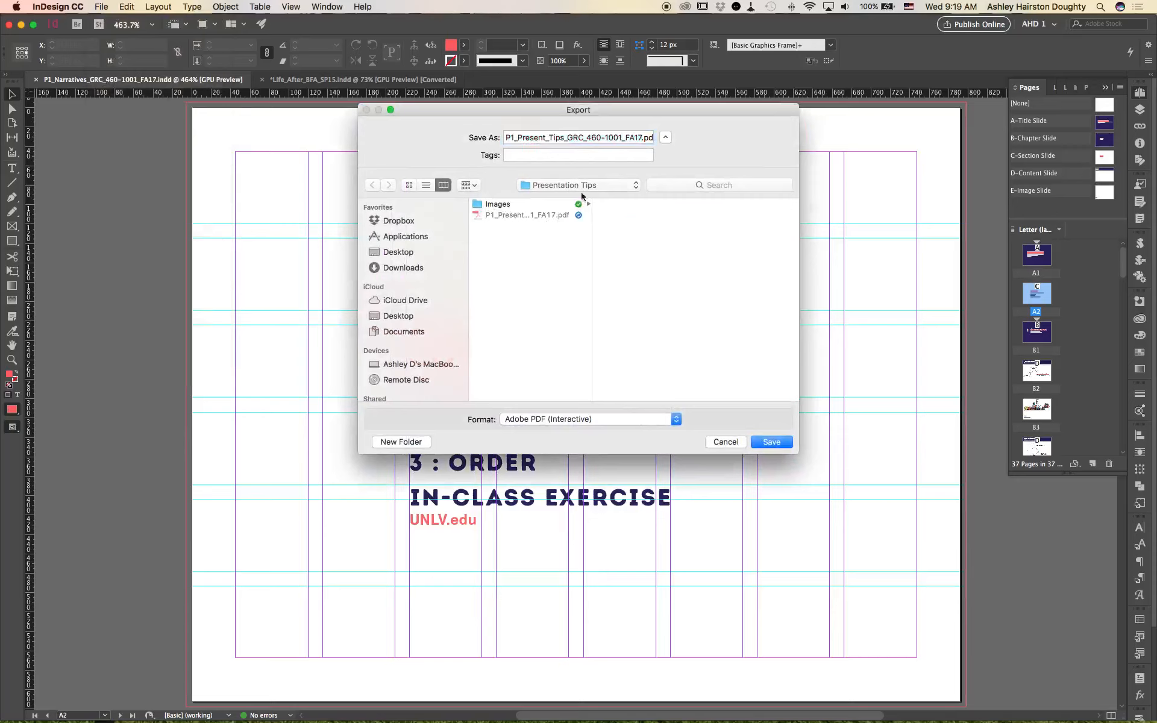
left_click(642, 141)
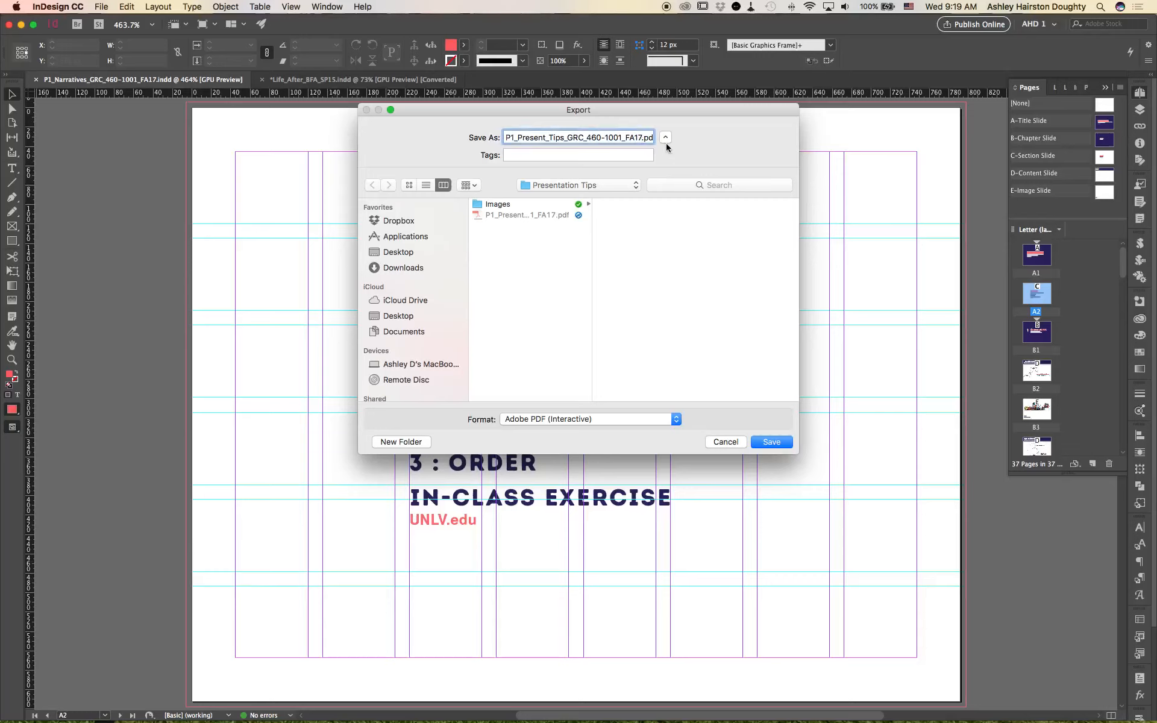
type("_v1.1")
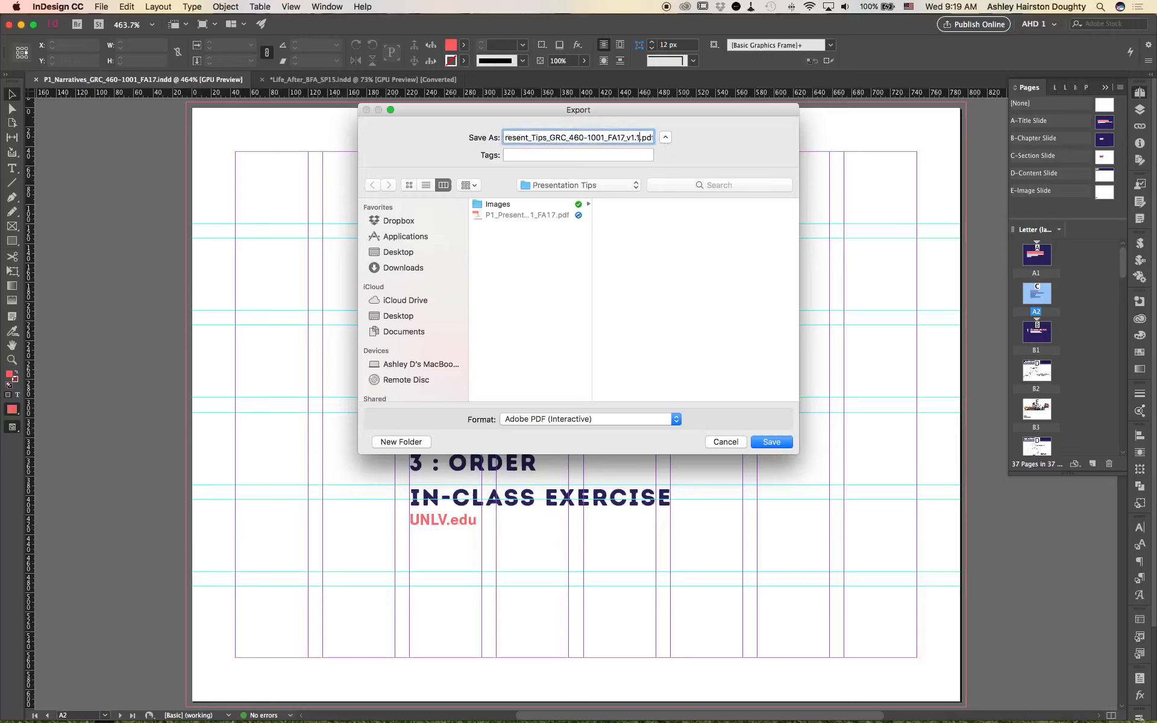
left_click(783, 446)
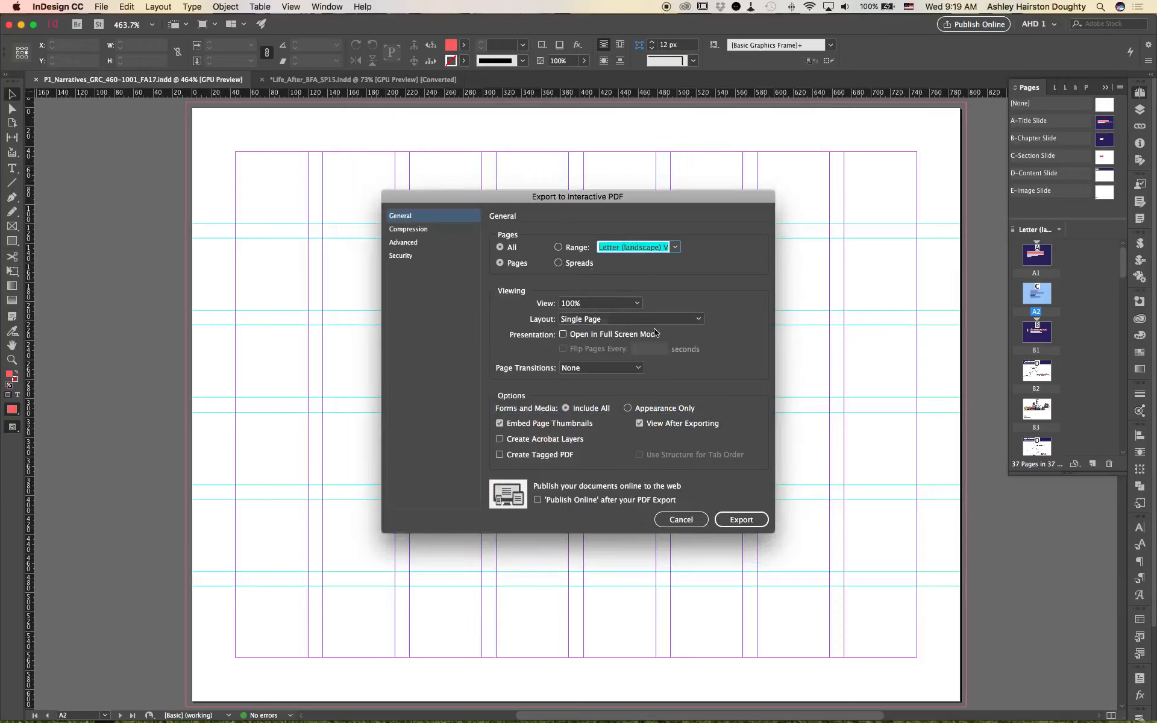
Step: Set the interactive PDF's page transitions to Fade and its image resolution to 144 ppi
left_click(611, 369)
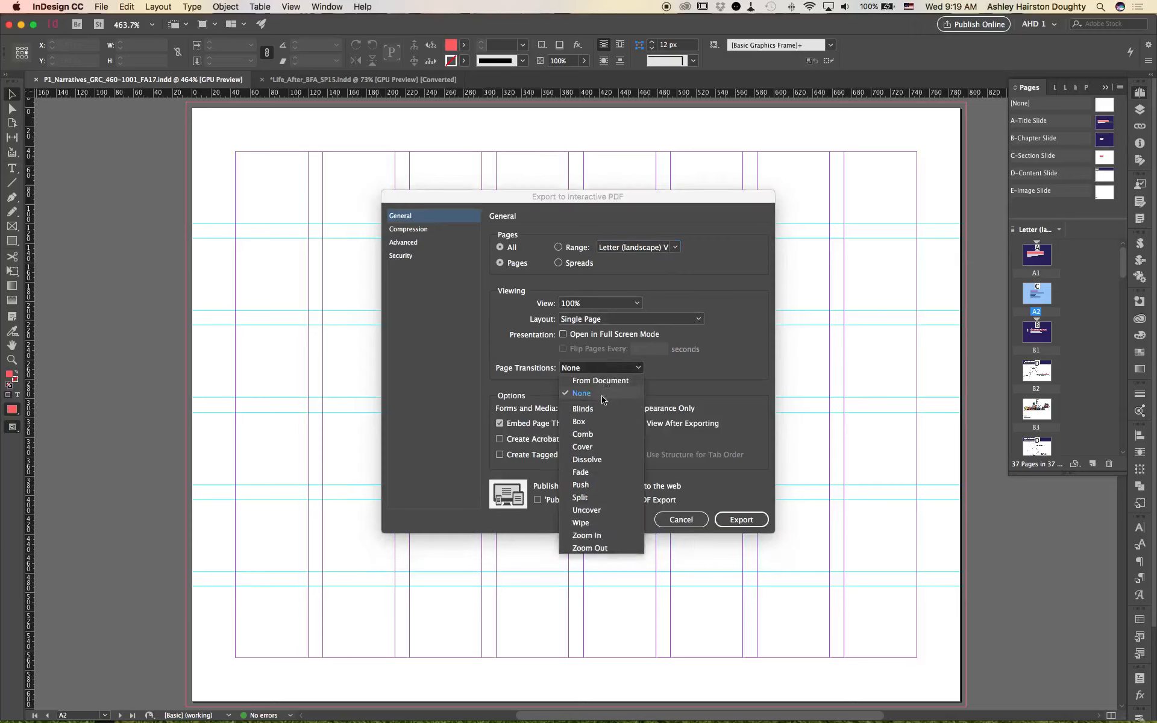
left_click(620, 475)
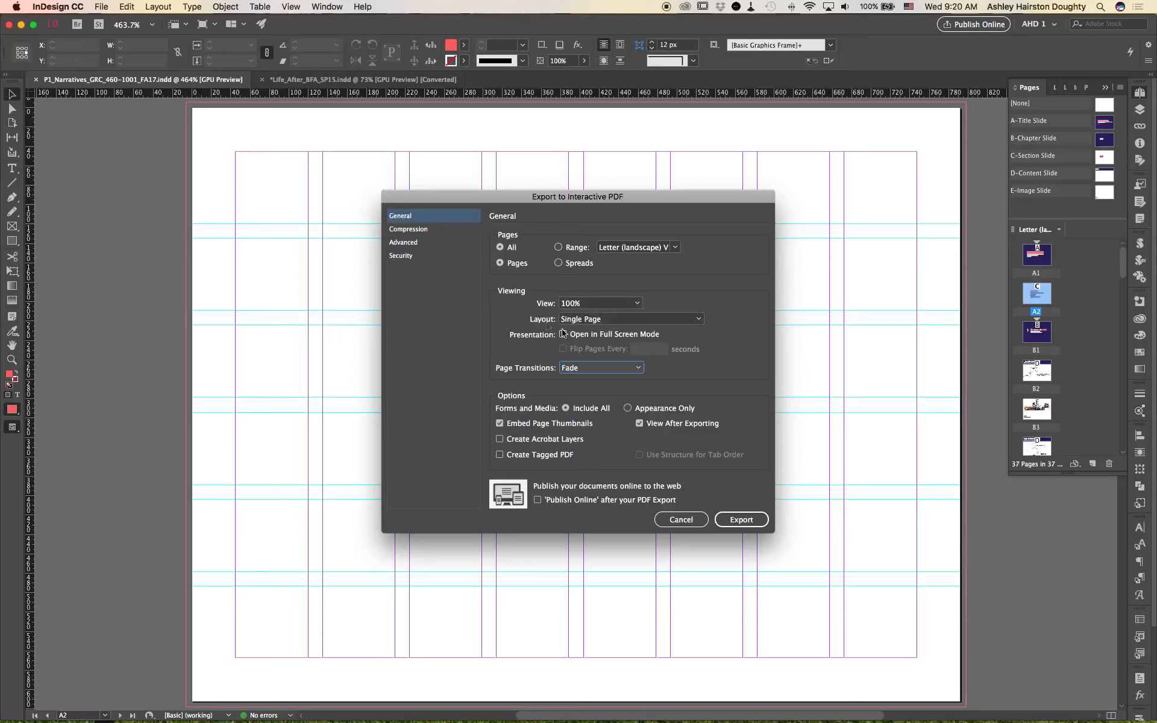
left_click(449, 240)
left_click(450, 232)
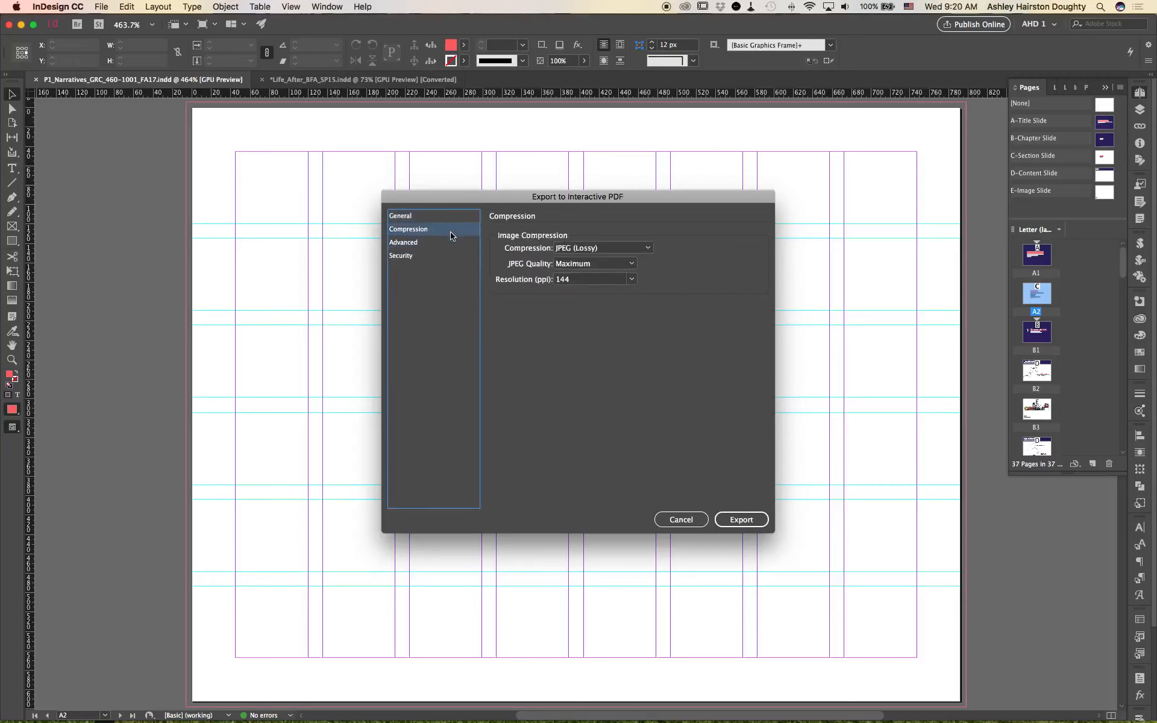
left_click(630, 281)
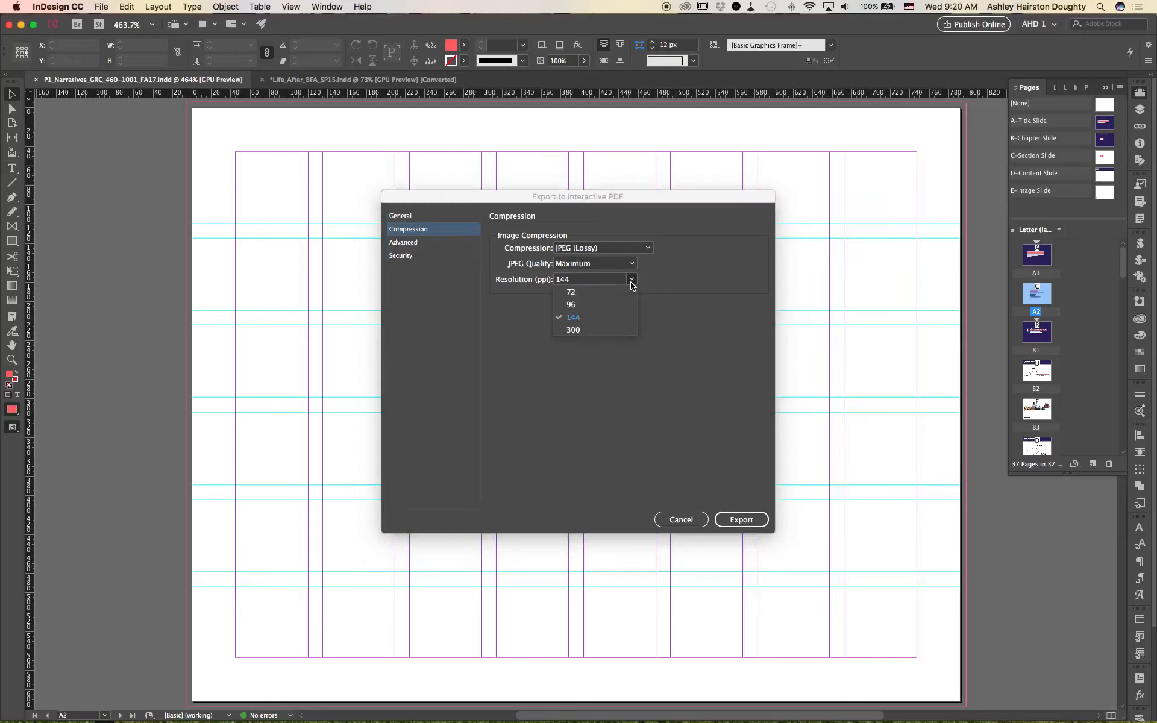
left_click(612, 317)
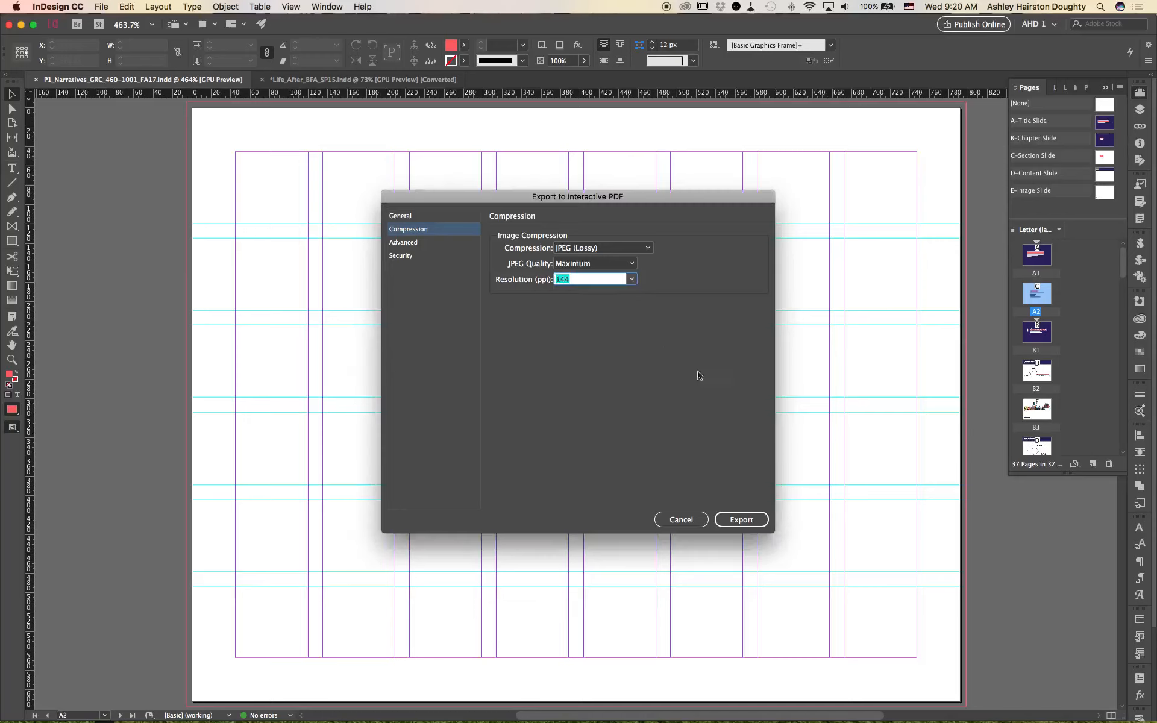
Step: Review the Advanced, Security and General settings and export the interactive PDF with all pages included
left_click(449, 244)
left_click(443, 255)
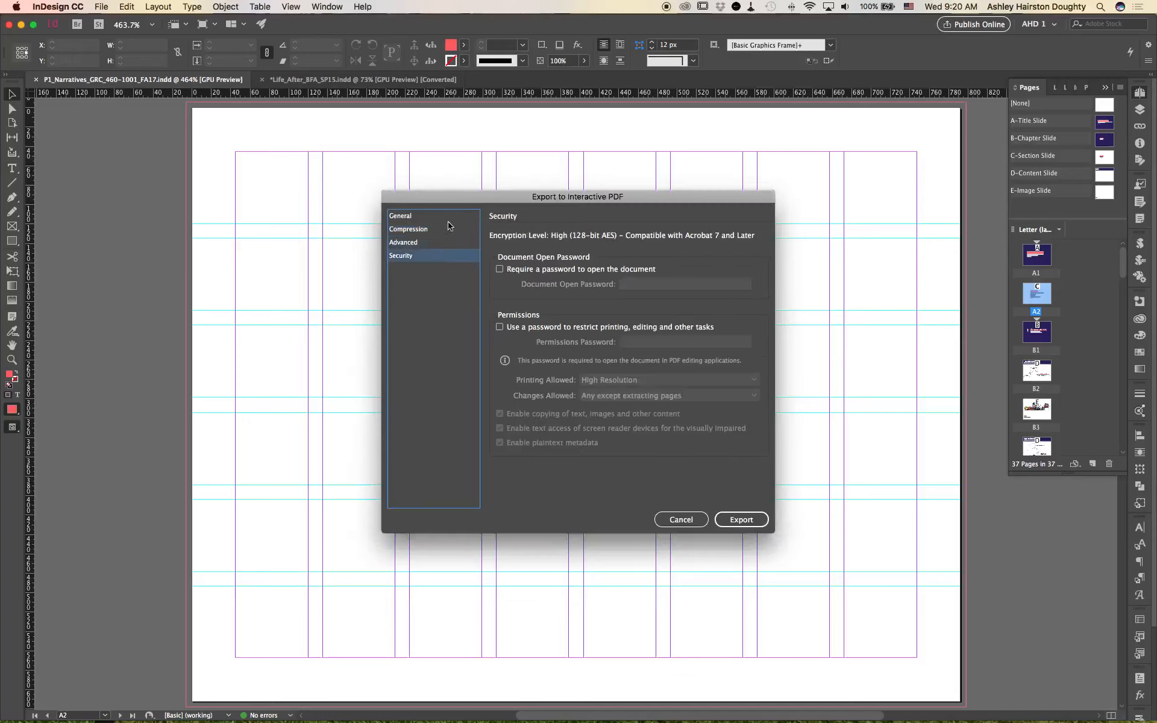
left_click(449, 218)
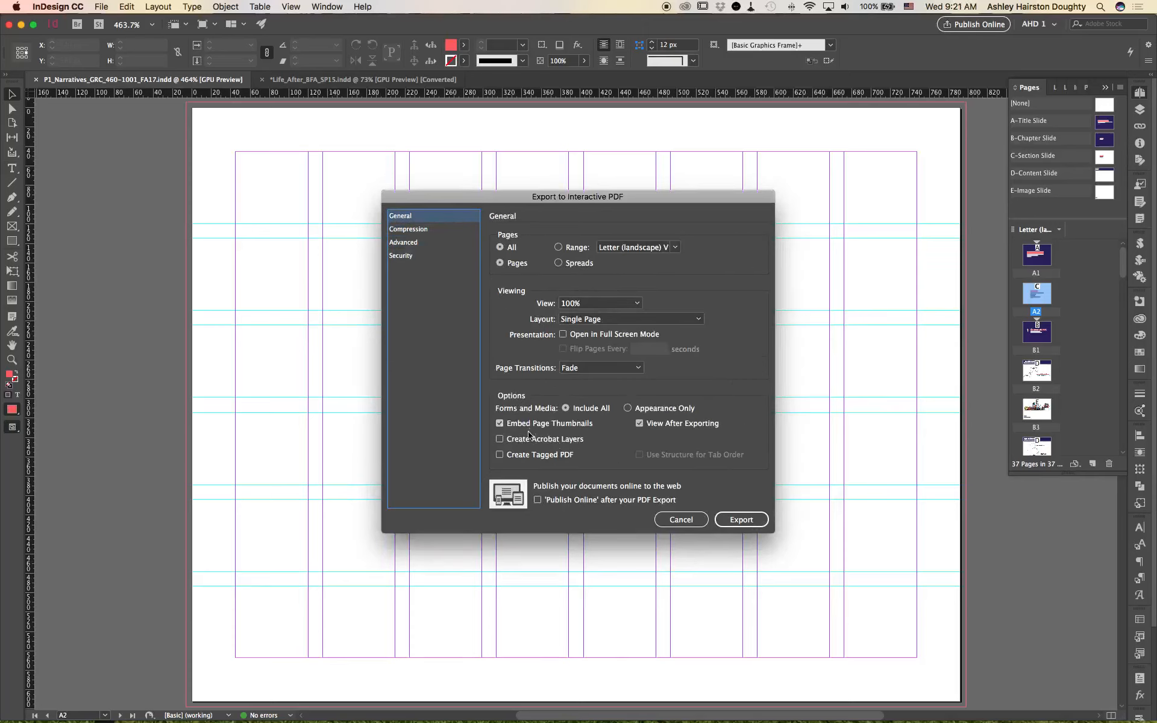
left_click(739, 522)
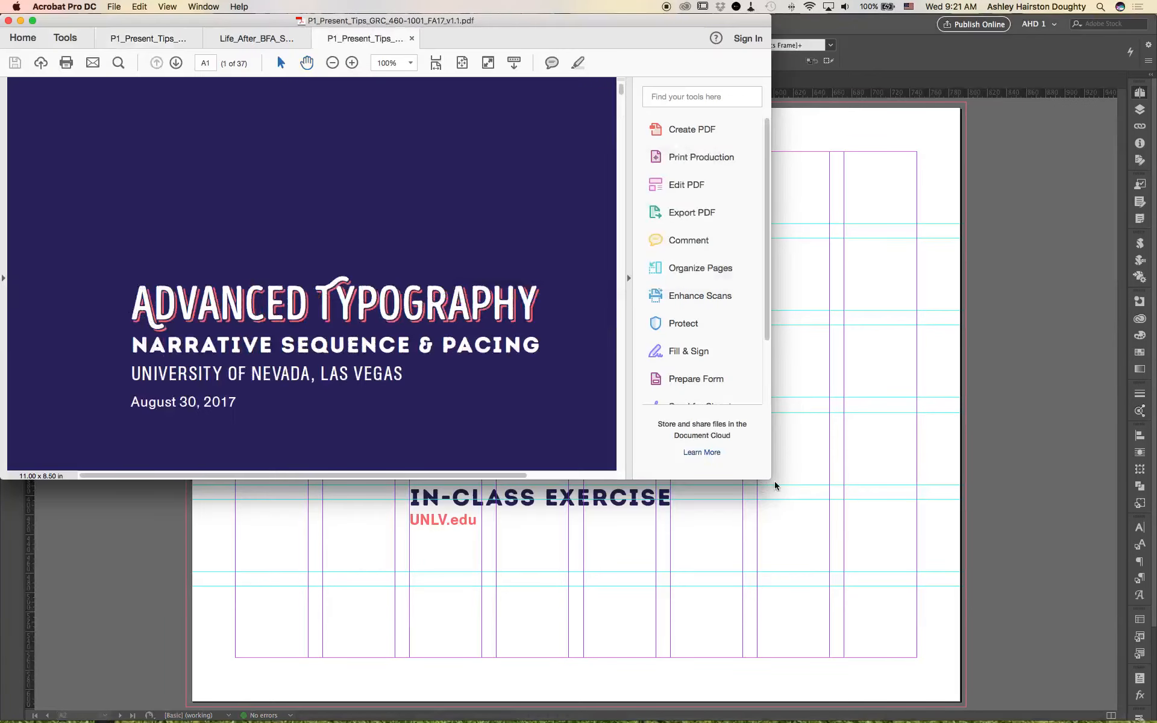
Step: View the exported PDF in Acrobat's full screen mode and test the 1 : NARRATIVE SEQUENCES link on the contents page
left_click_drag(771, 480, 1103, 708)
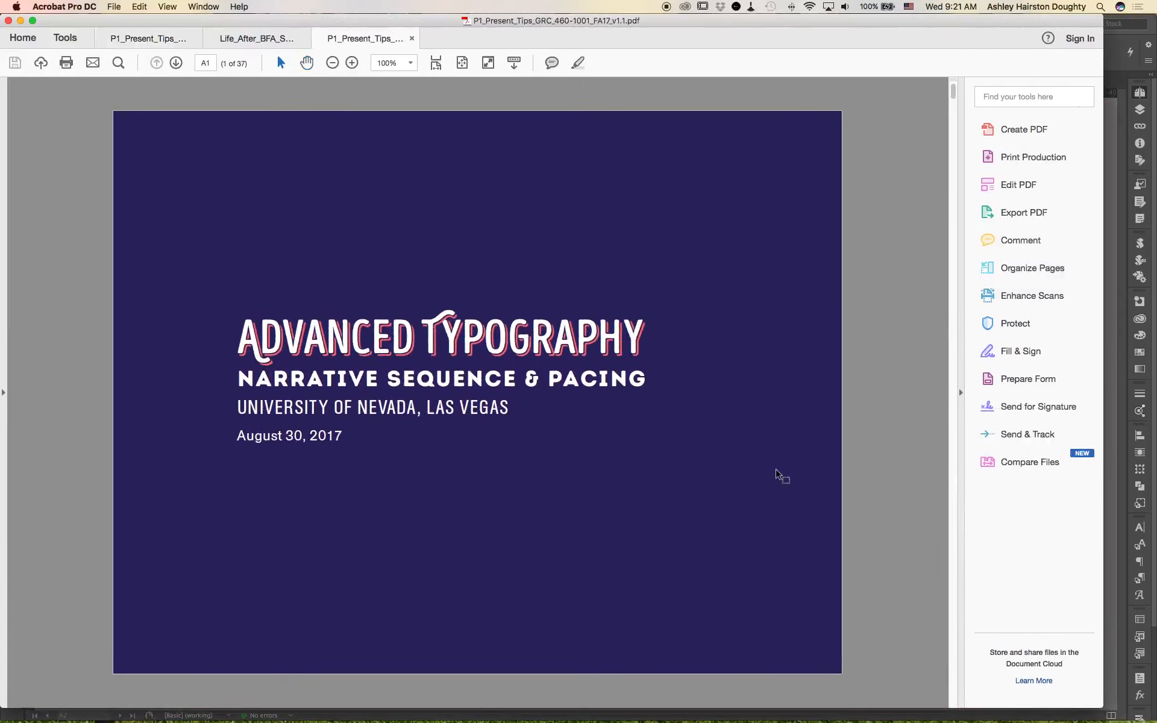
key("super+l")
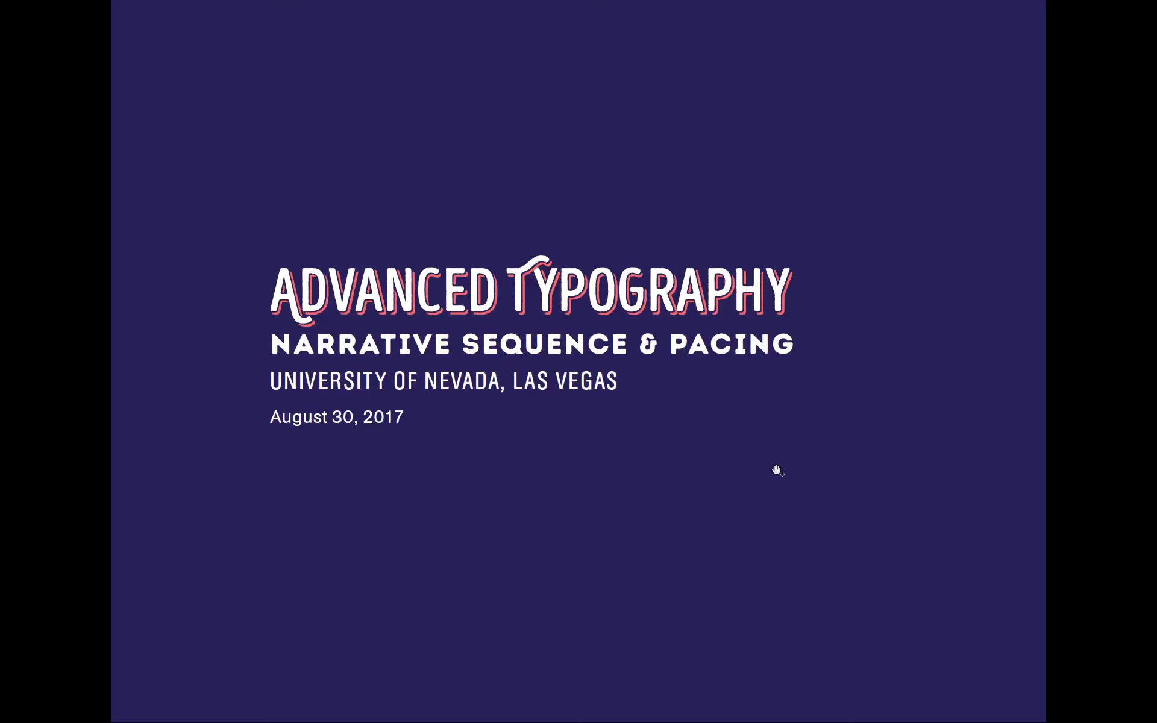
key("Right")
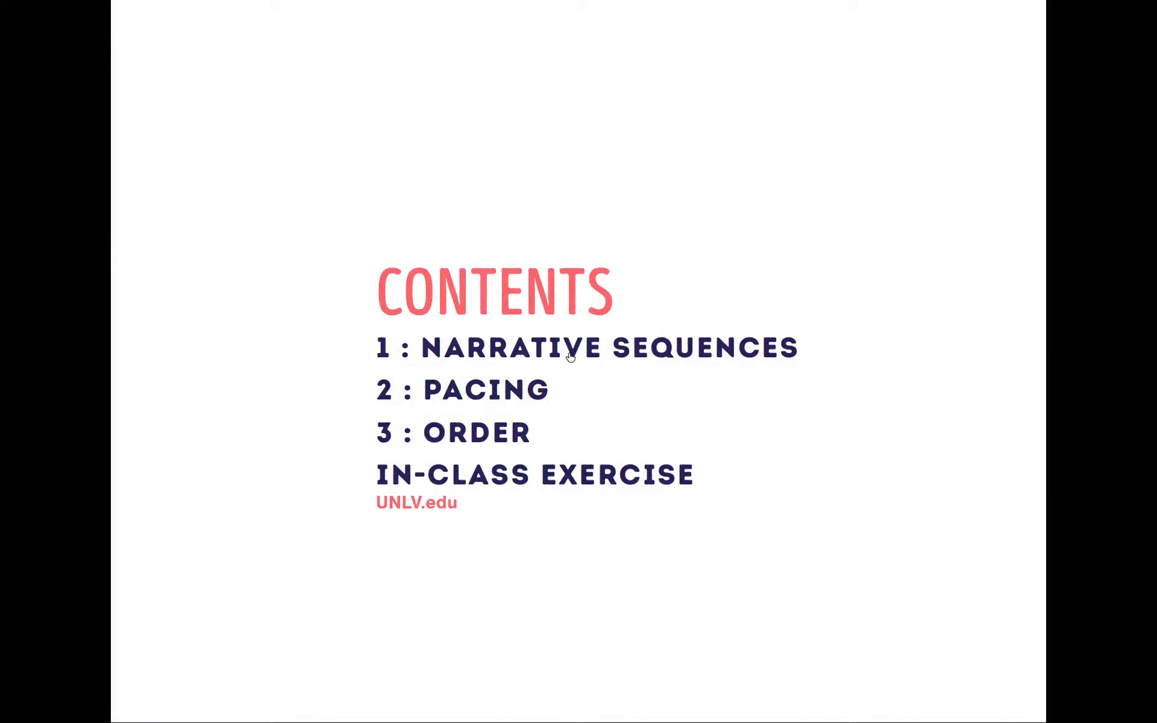
left_click(789, 355)
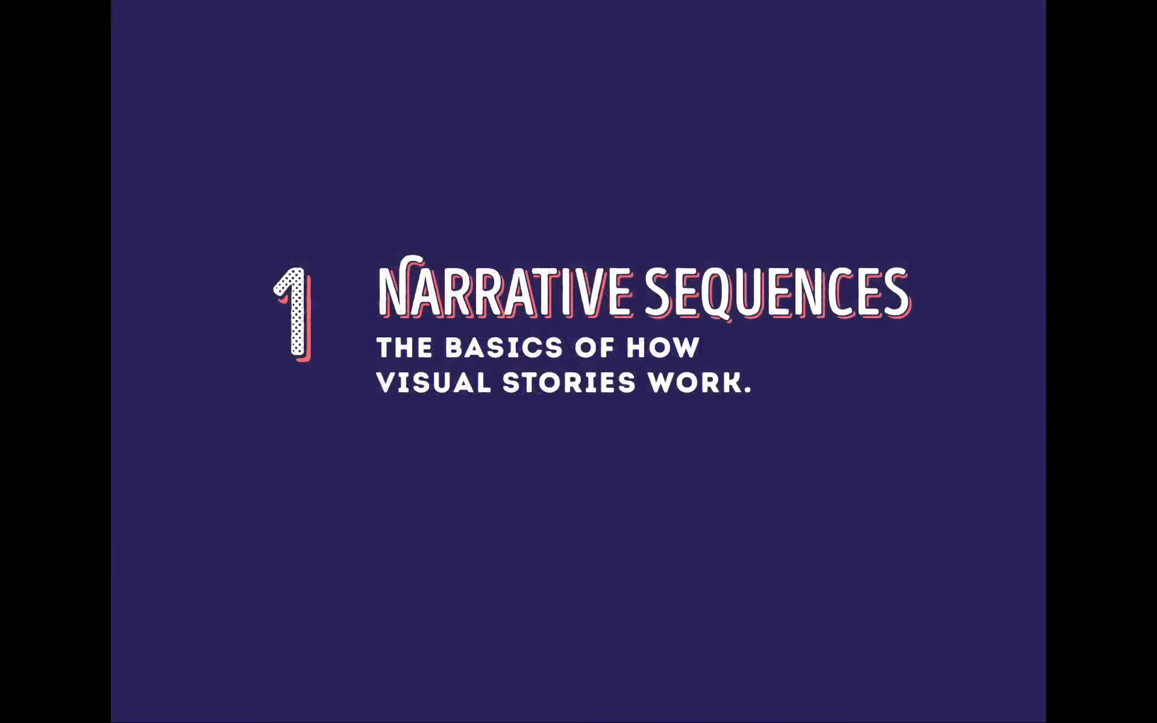
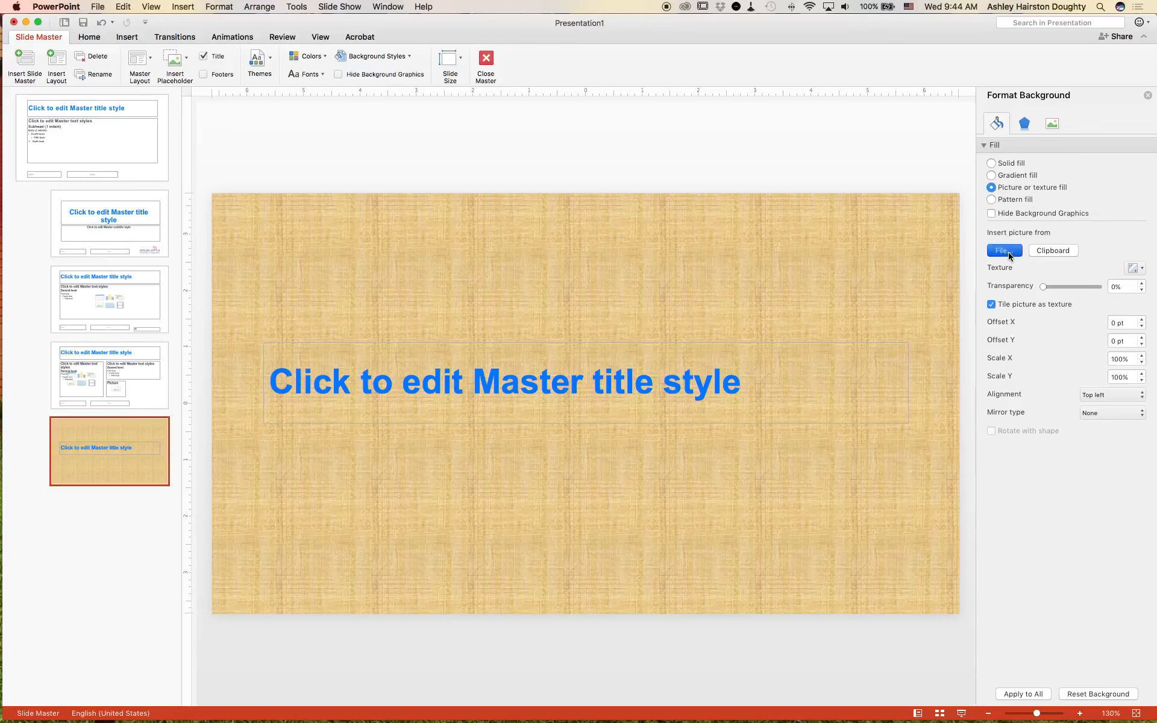
Step: Fill the background of the new title layout with the picture DK_bkgd_blue-on-blue.png from the Images folder
left_click(1009, 254)
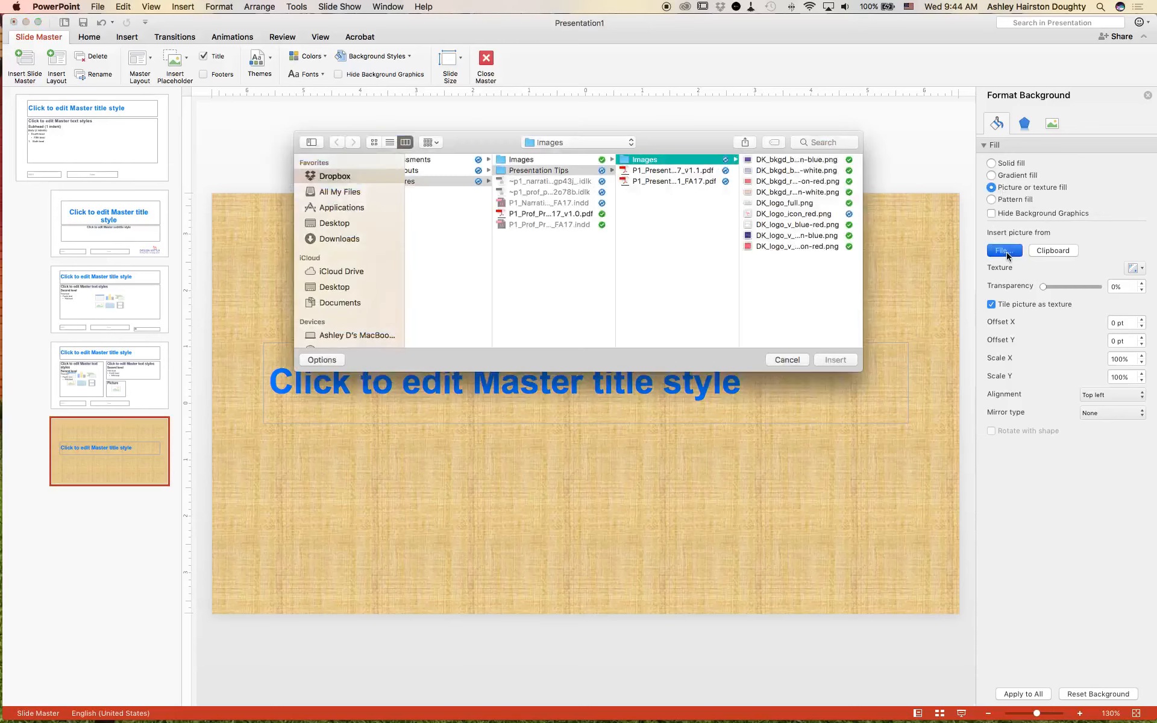
left_click(786, 238)
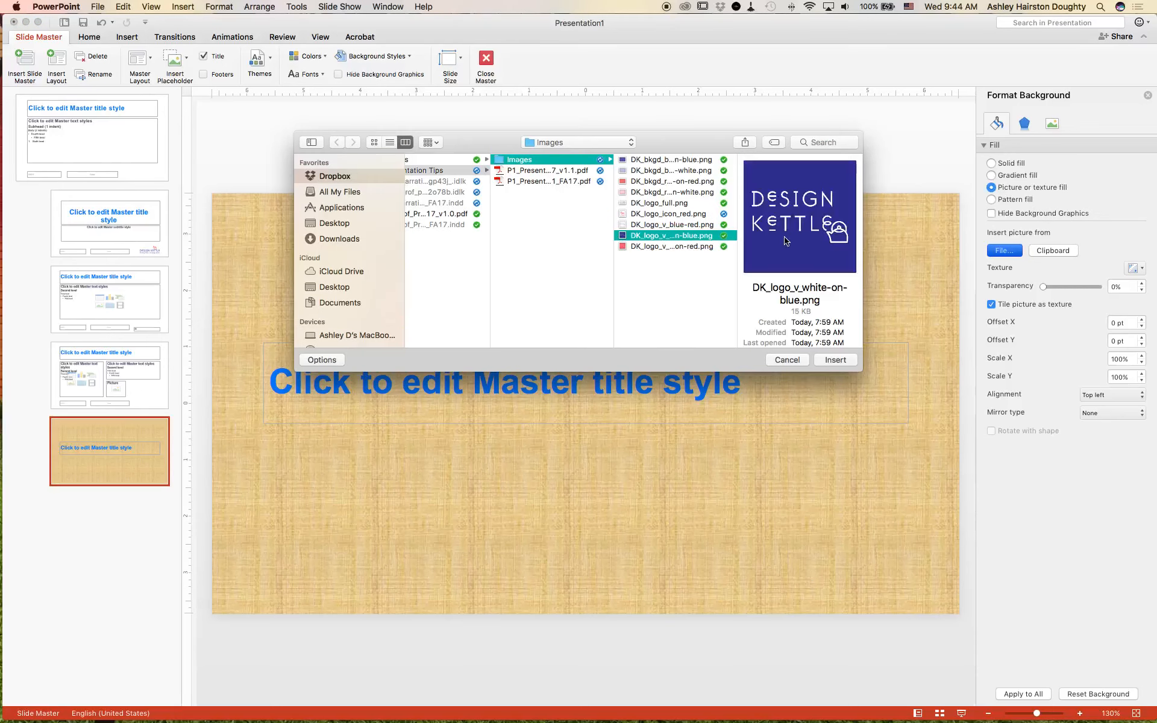
left_click(695, 172)
left_click(698, 160)
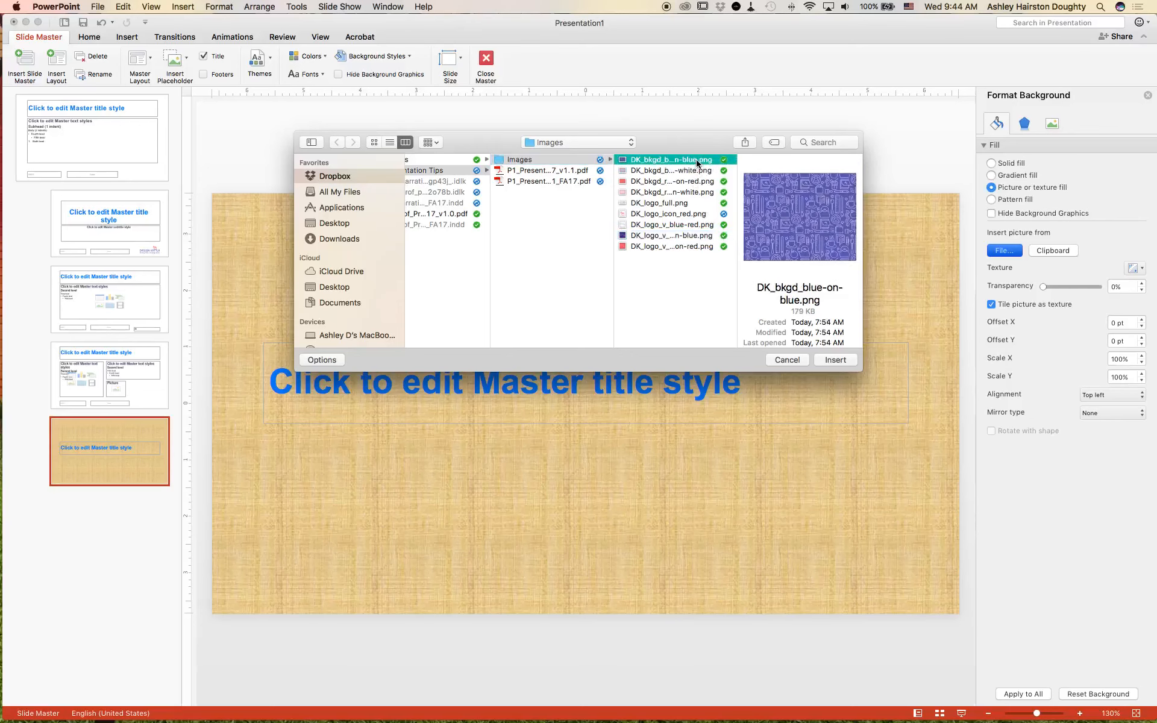
left_click(837, 362)
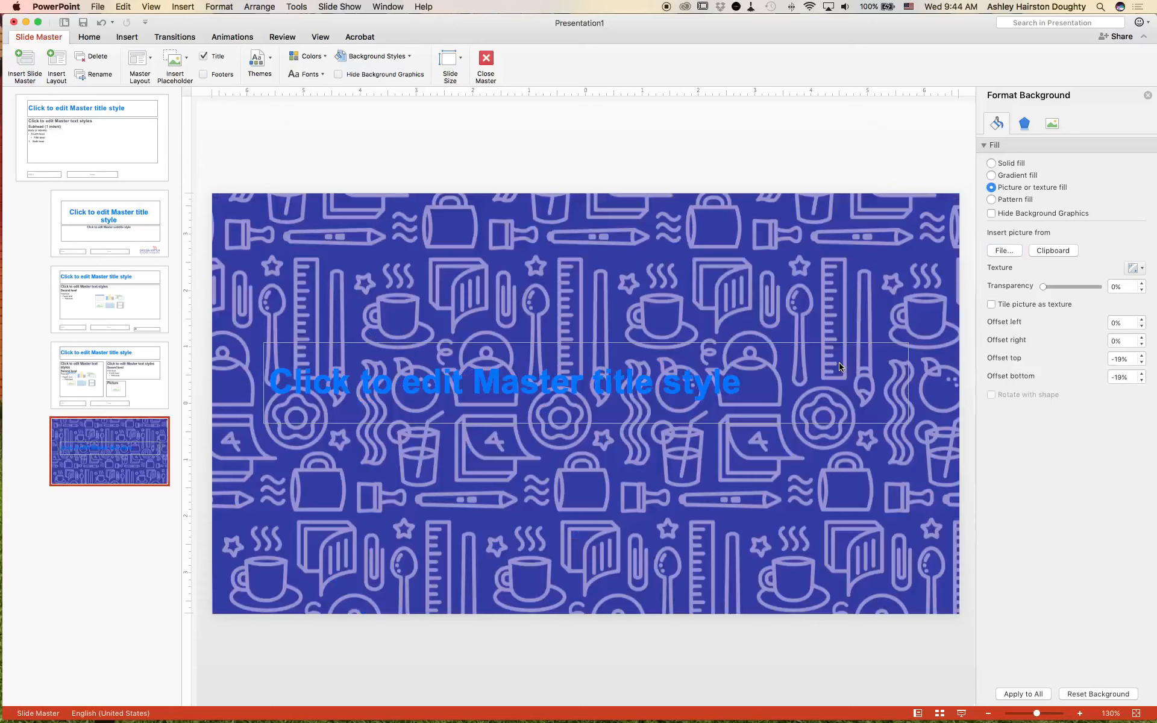
Step: Give the layout's title placeholder a solid white fill and stretch it across the full 13.33" slide width
left_click(661, 344)
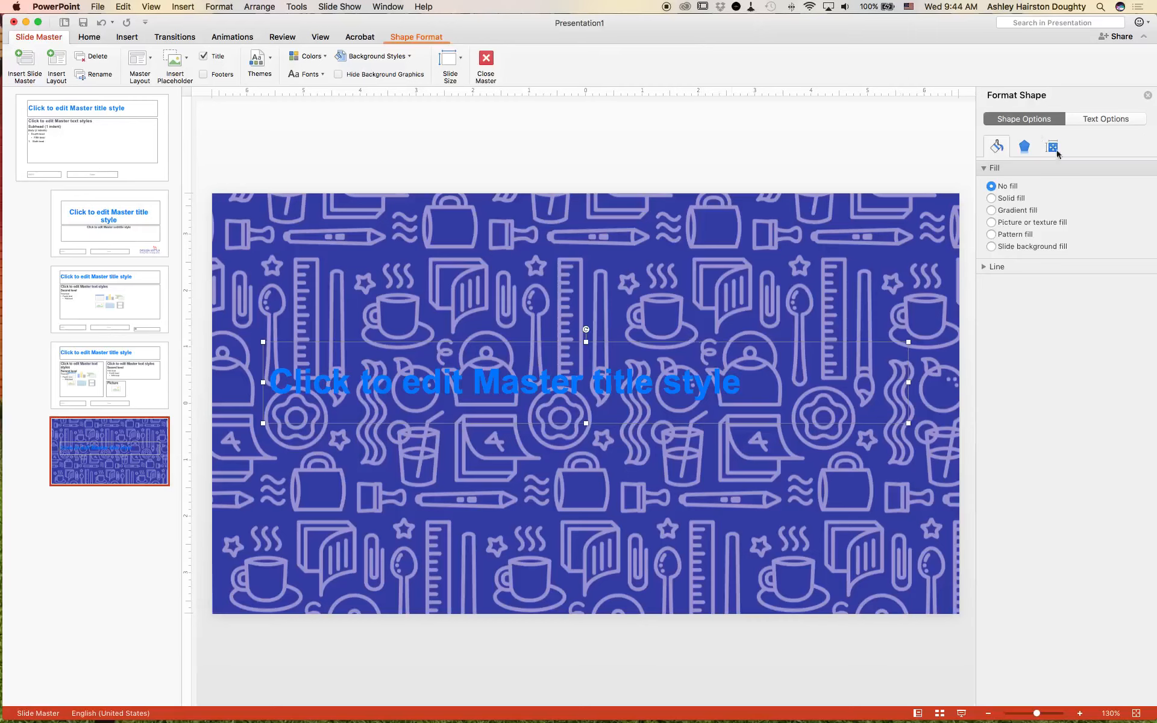
left_click(429, 38)
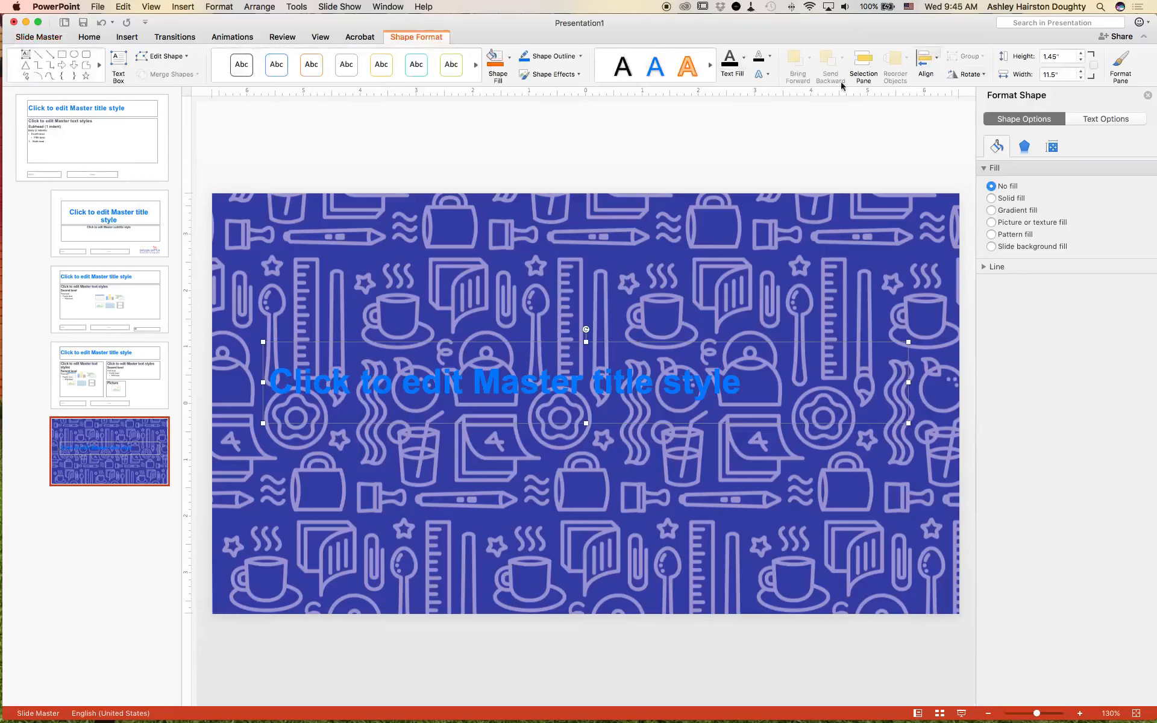
left_click(939, 64)
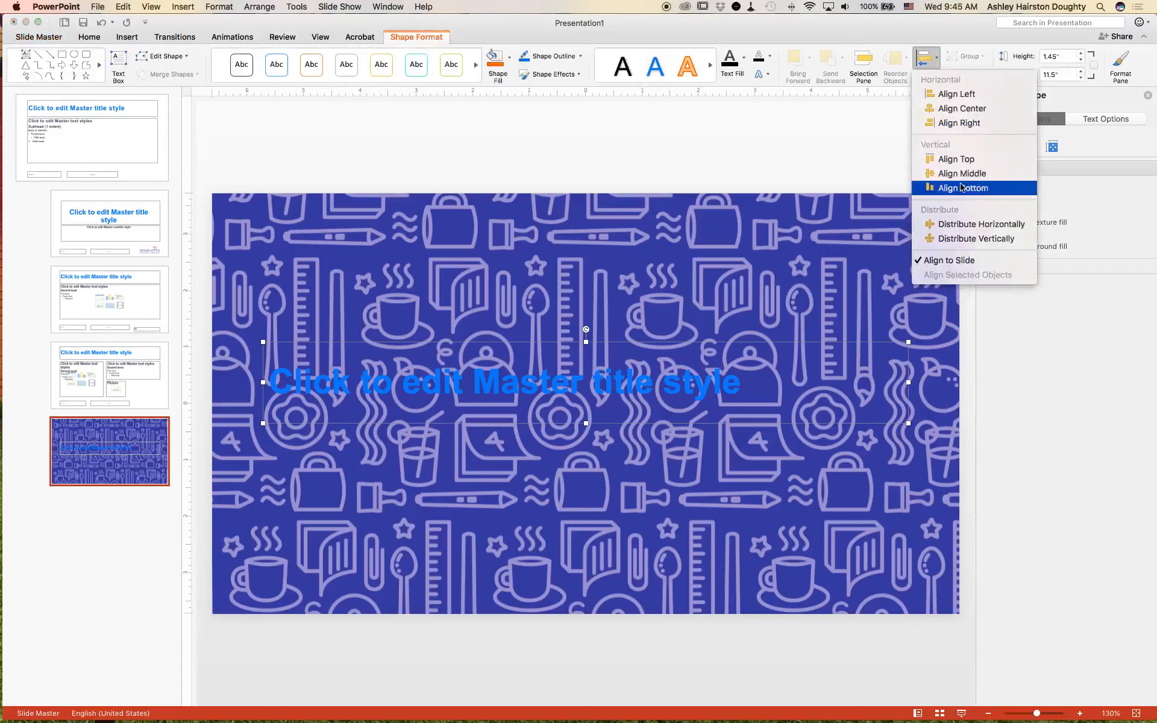
left_click(928, 41)
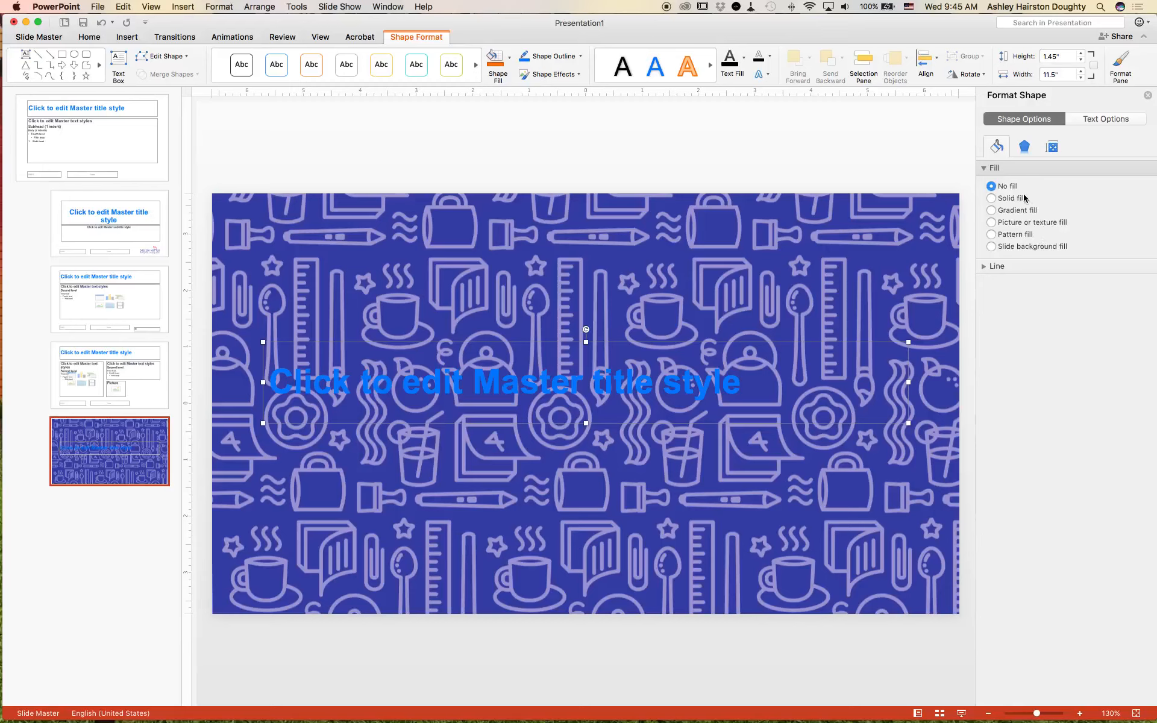
left_click(991, 199)
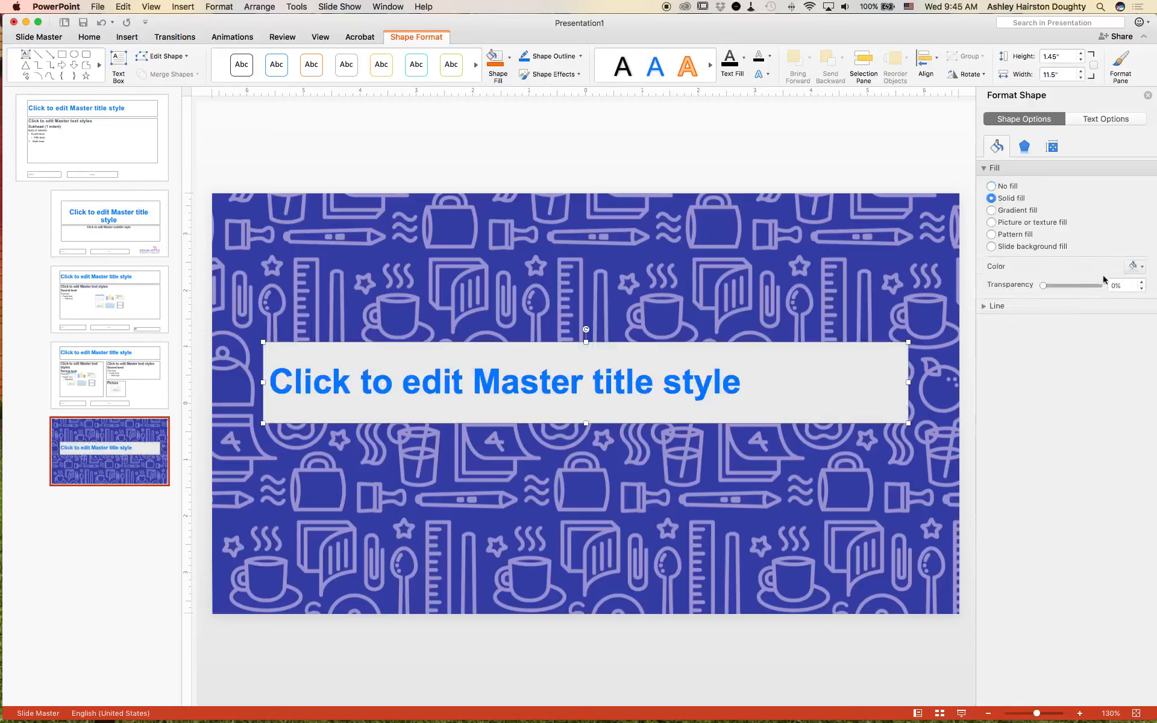
left_click(1135, 270)
left_click(1049, 303)
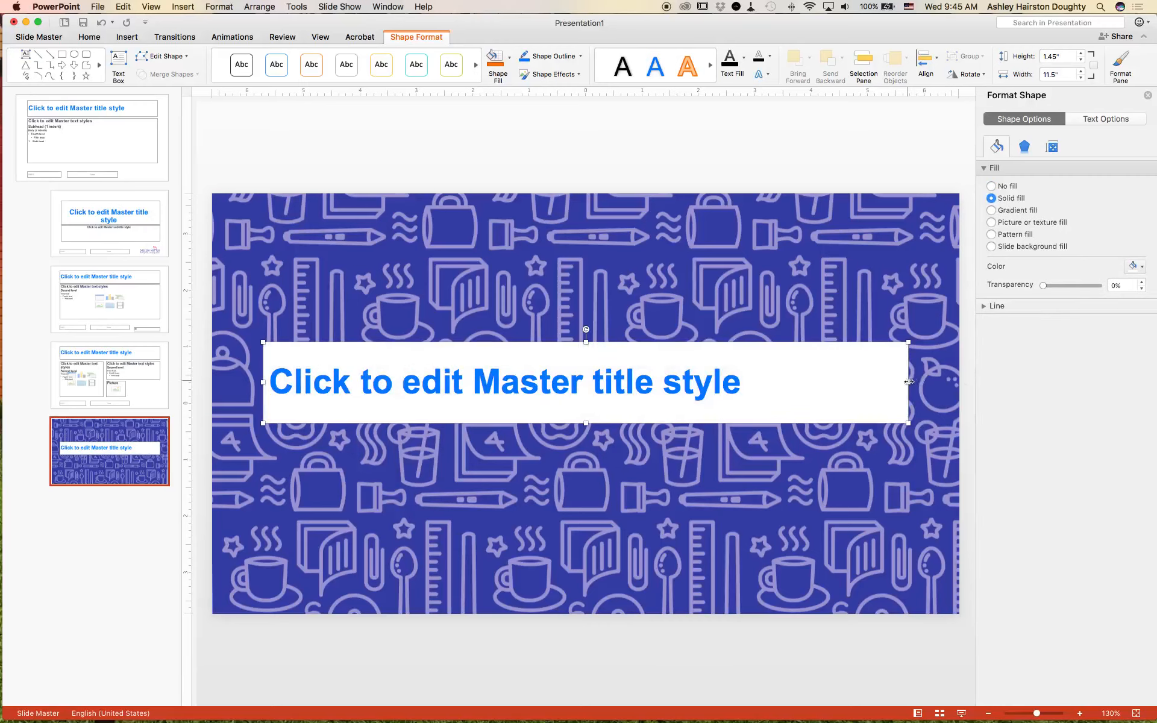
left_click_drag(908, 382, 960, 379)
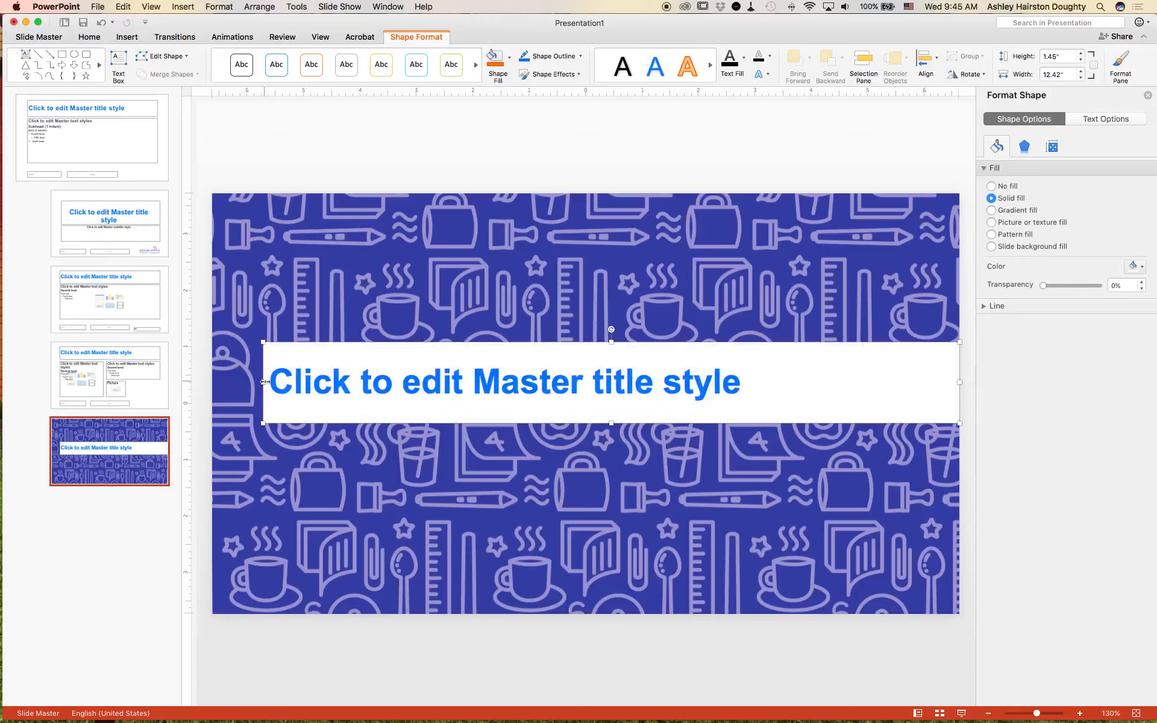
left_click_drag(264, 382, 211, 387)
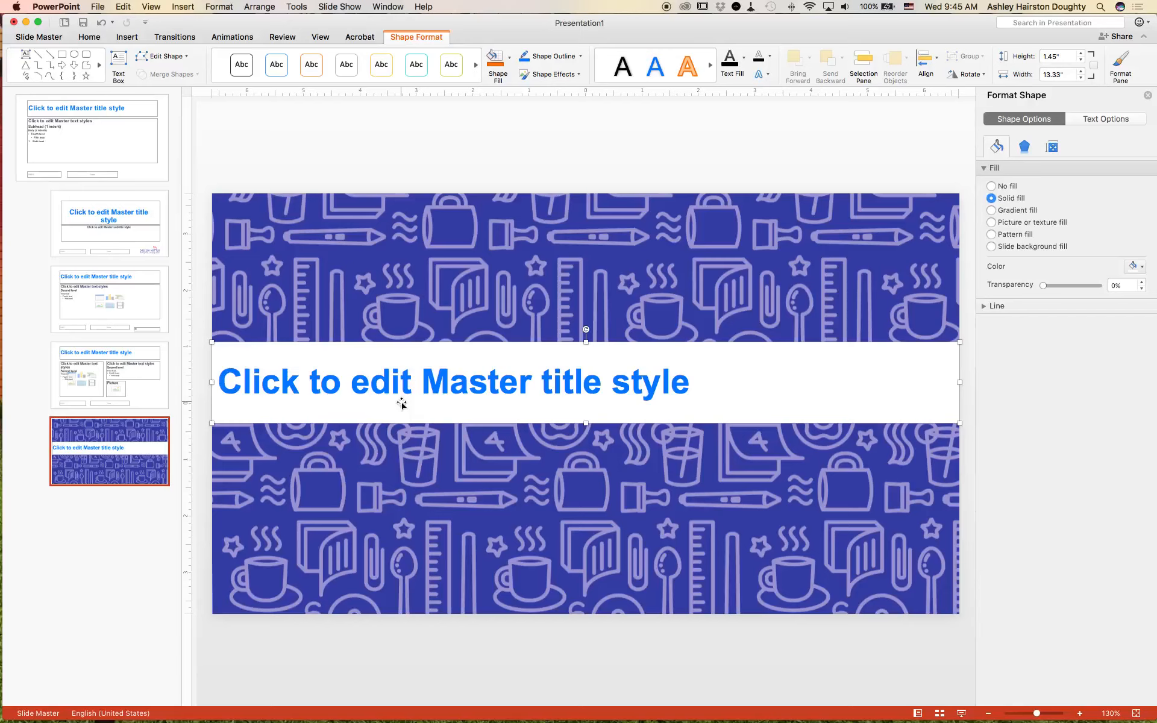
Step: Set the title placeholder's left text margin to 1"
left_click(1104, 119)
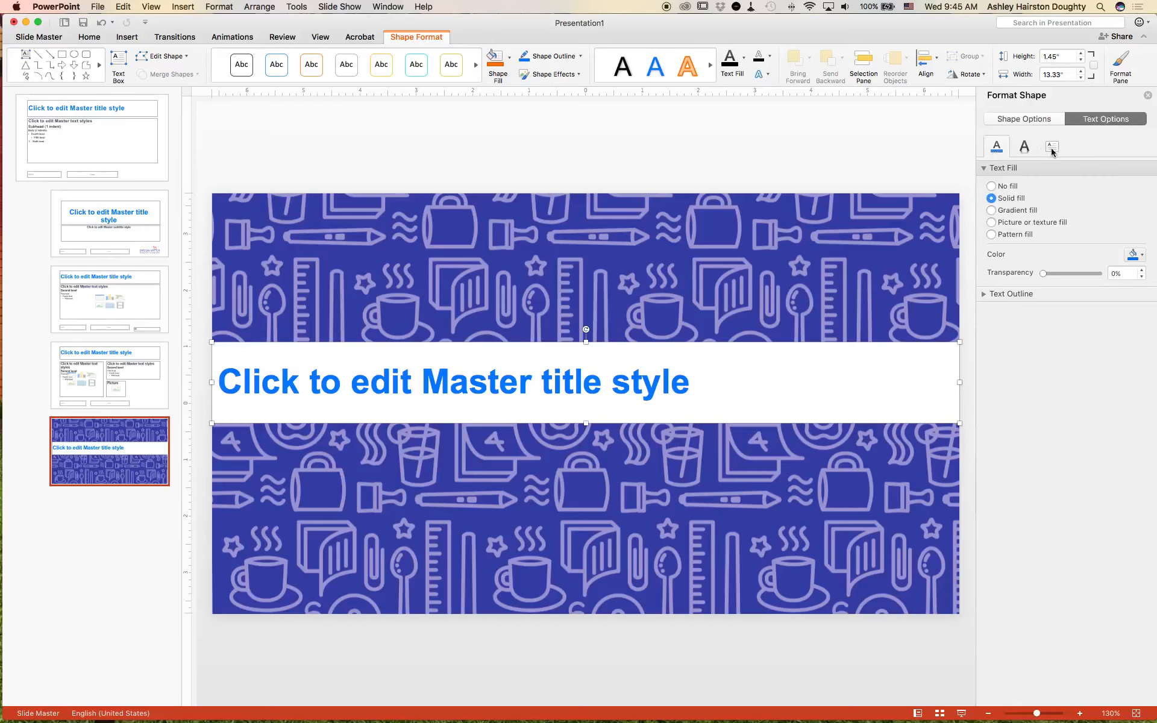
left_click(1052, 147)
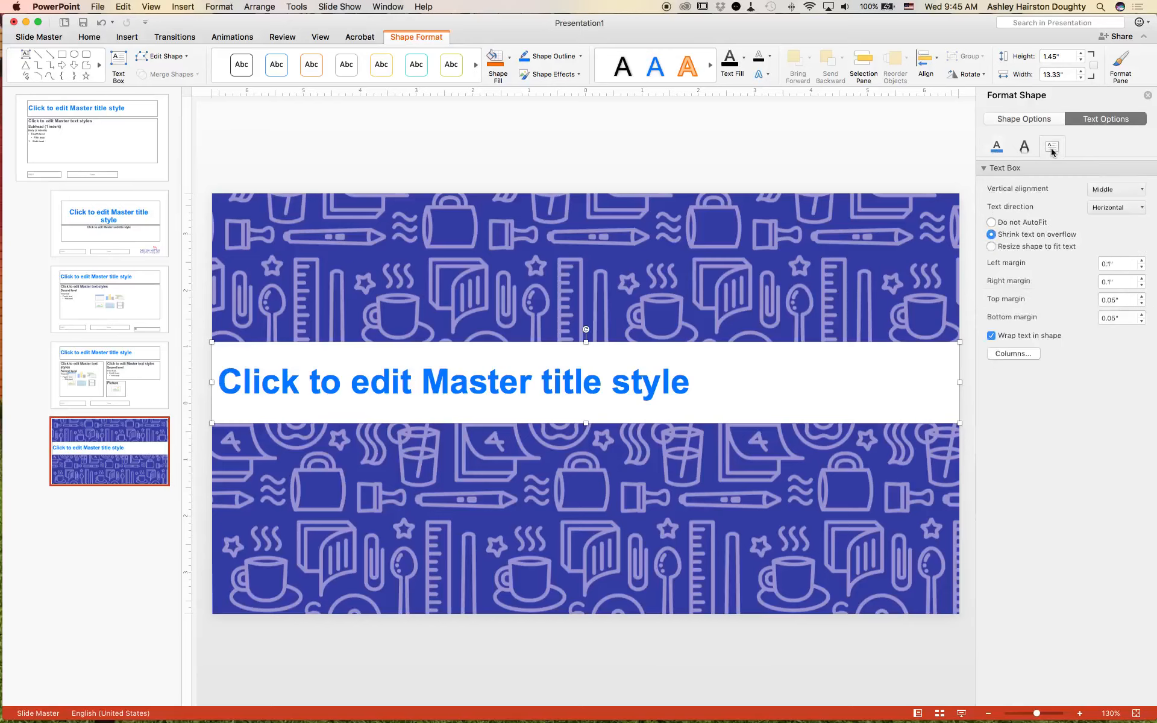
left_click(1141, 263)
left_click(1140, 264)
left_click(1141, 264)
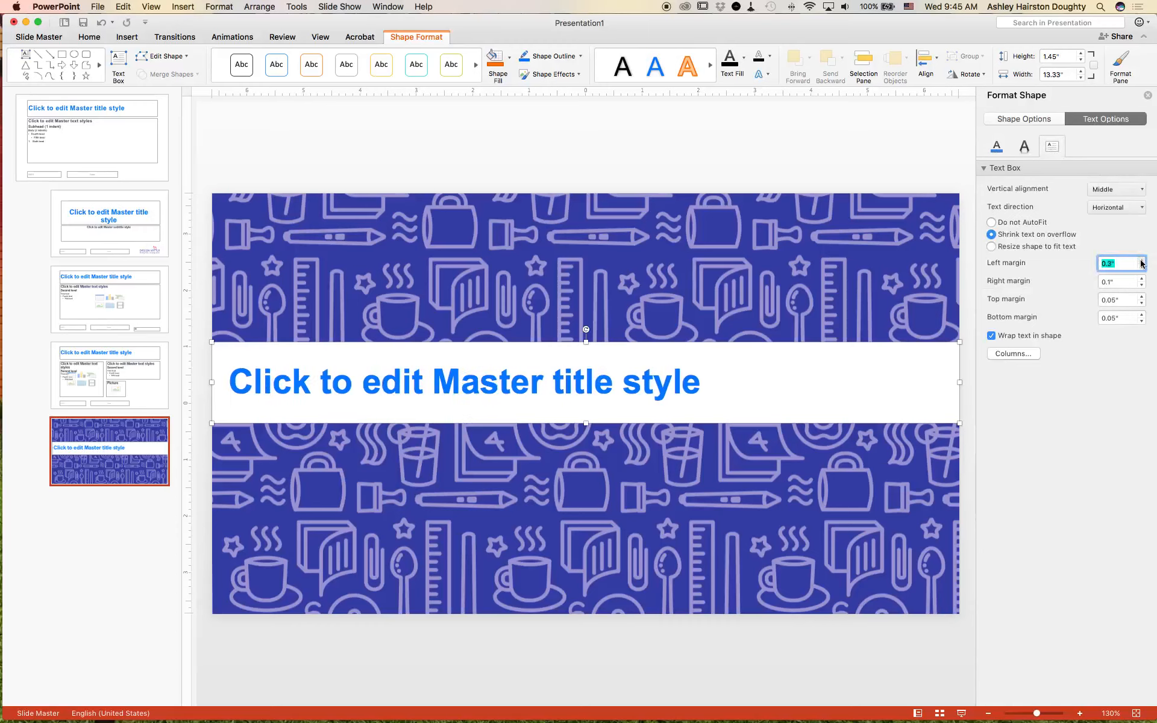
left_click(1141, 263)
left_click(1141, 263)
left_click(1141, 263)
left_click(1141, 263)
left_click(1140, 263)
left_click(1141, 261)
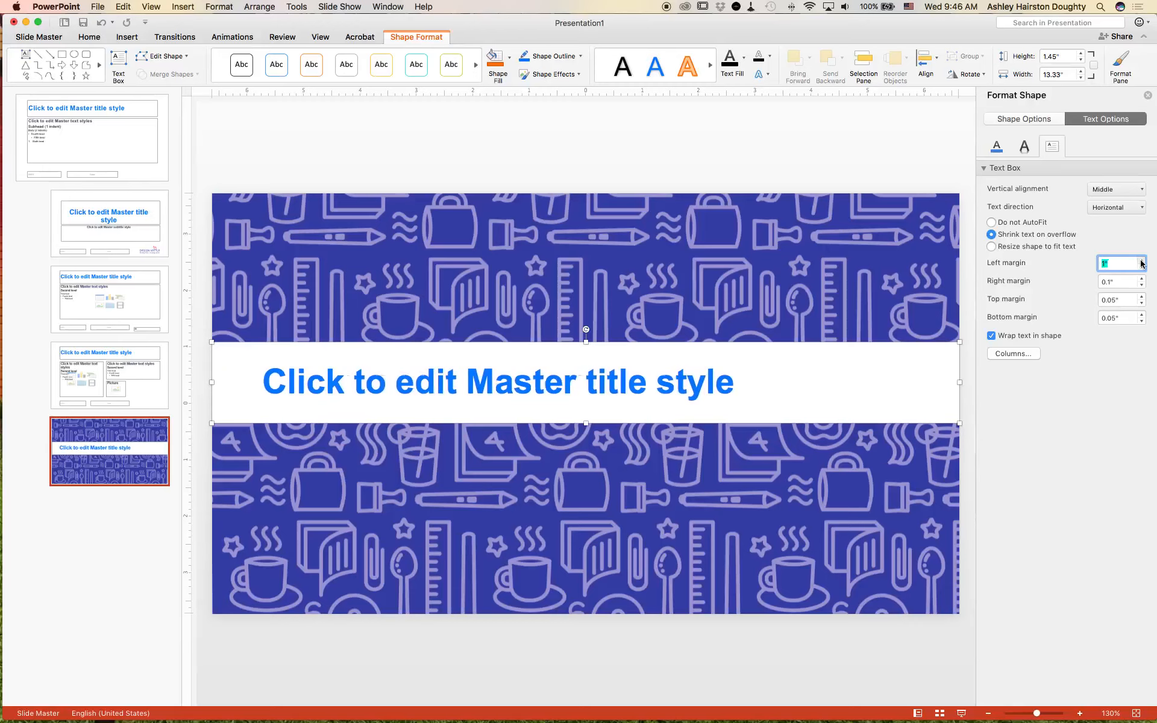
left_click(1141, 261)
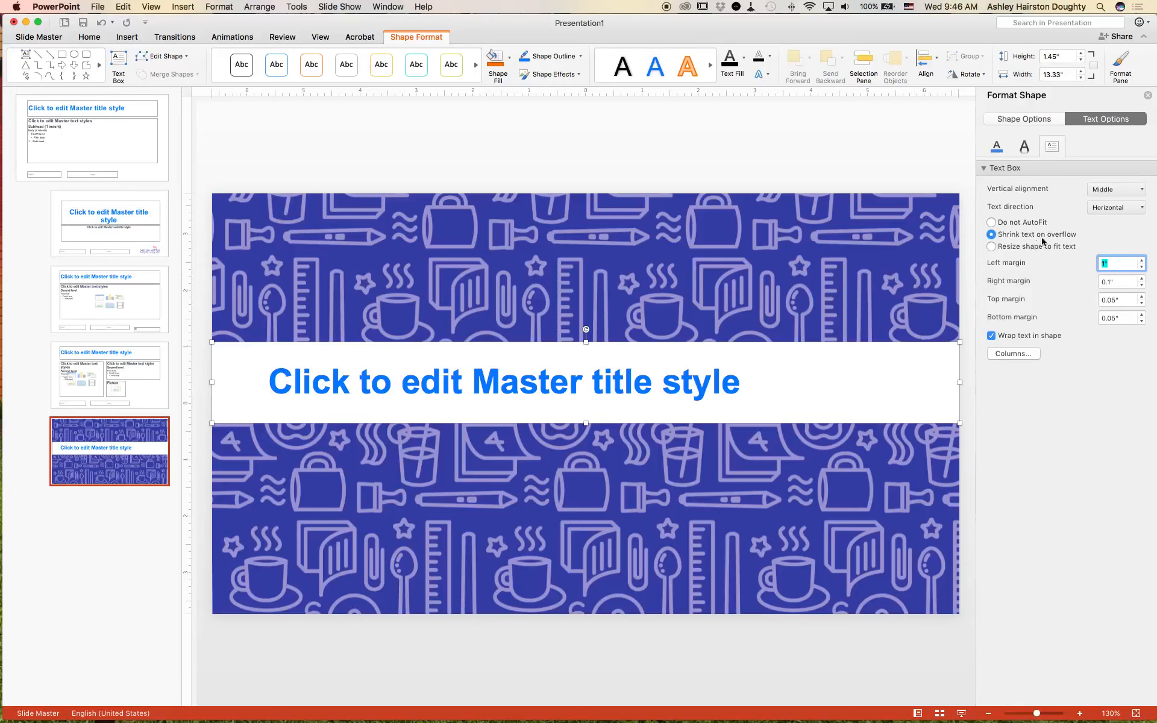
Step: Make the title placeholder resize to fit its text, with top and bottom margins of 0.5"
left_click(786, 400)
left_click(991, 247)
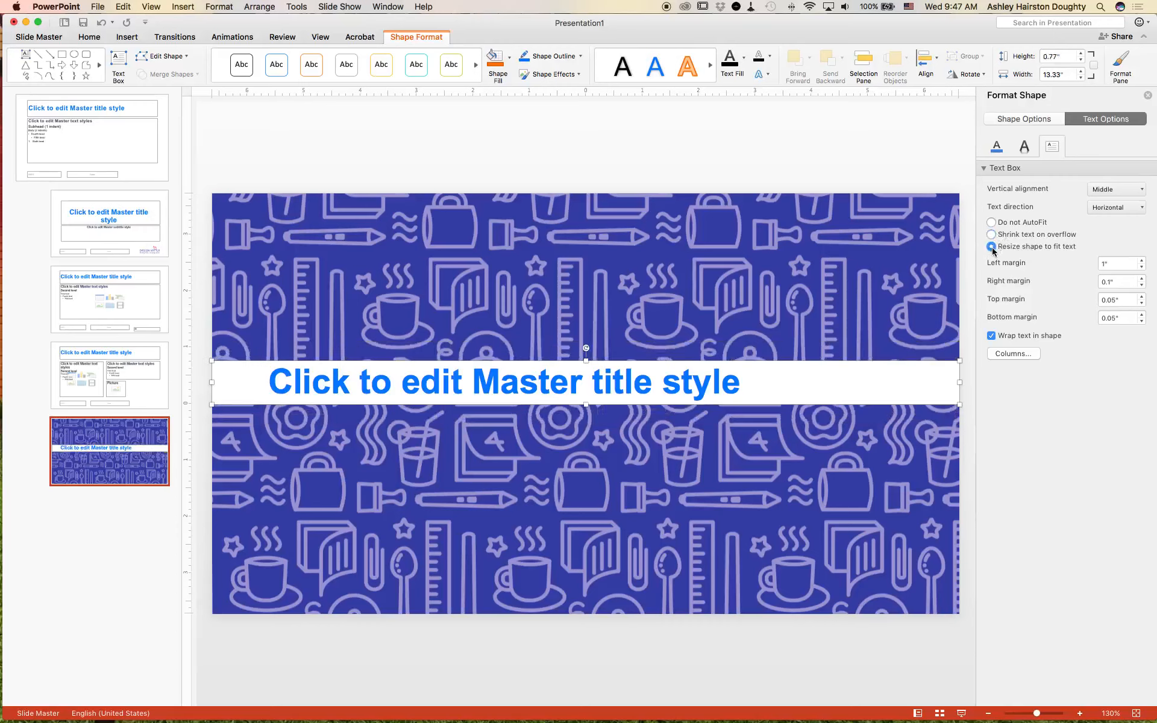
left_click(1141, 296)
left_click(1141, 297)
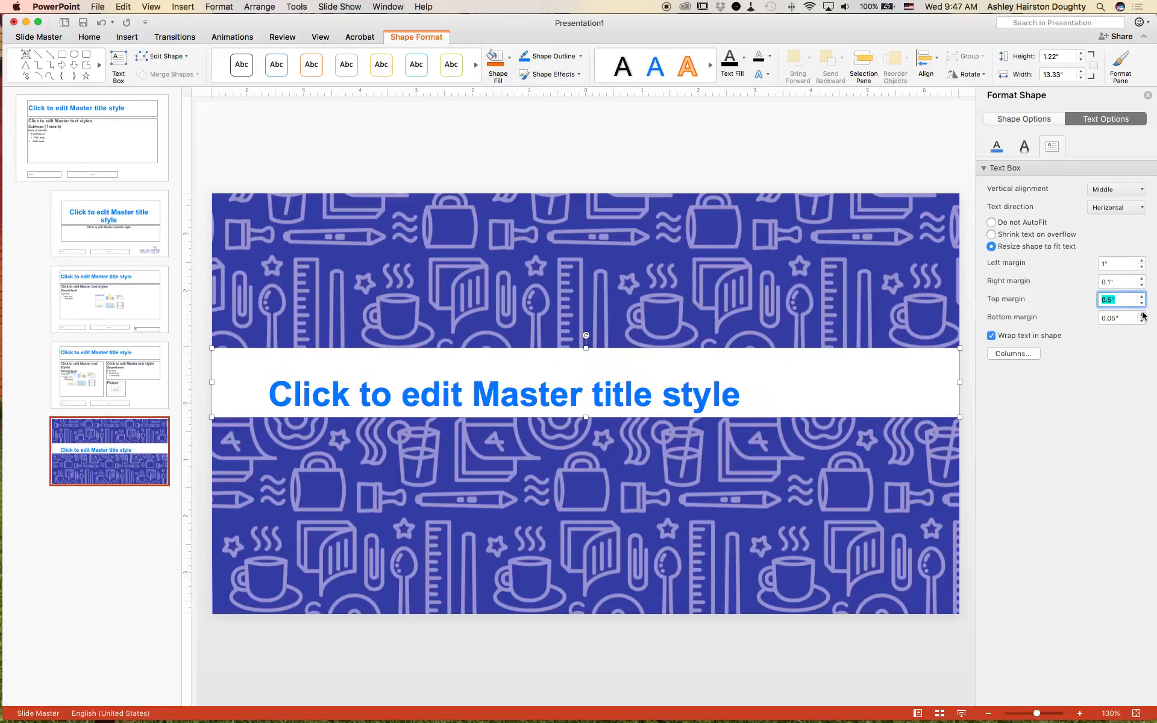
left_click(1142, 315)
left_click(1142, 314)
left_click(1142, 315)
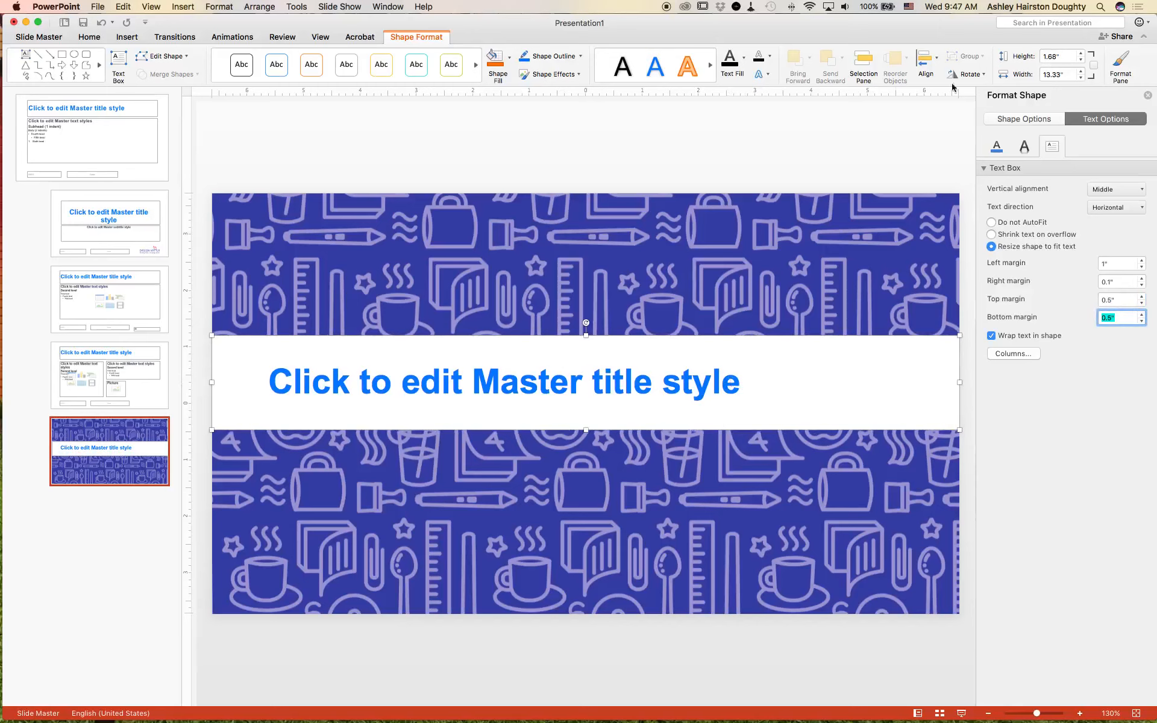
Step: Close the slide master and insert a new slide after slide 1 using the 1_Custom Layout layout
left_click(901, 148)
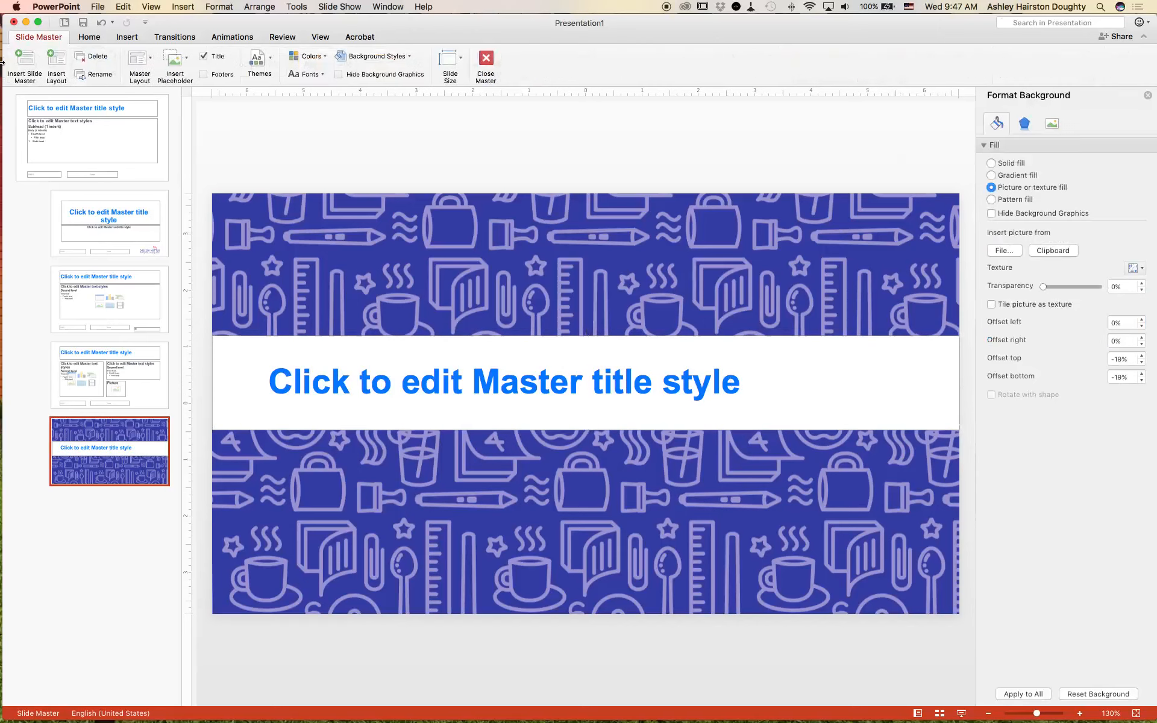
left_click(485, 60)
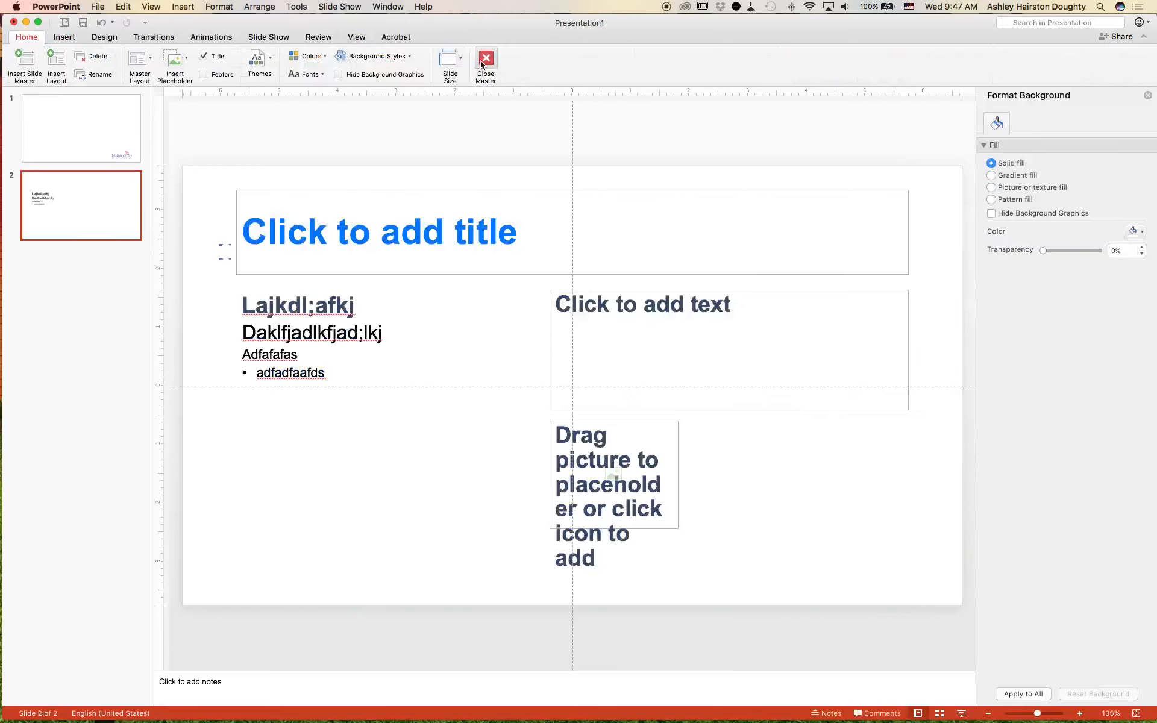
right_click(111, 167)
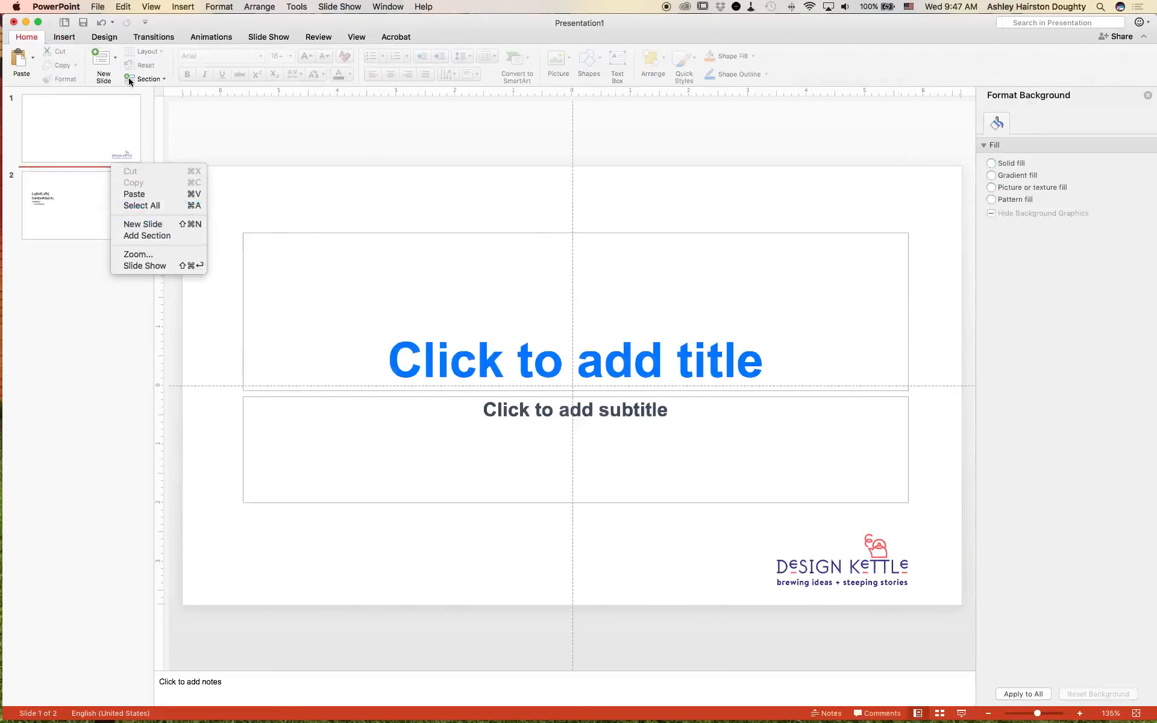
left_click(112, 60)
left_click(113, 60)
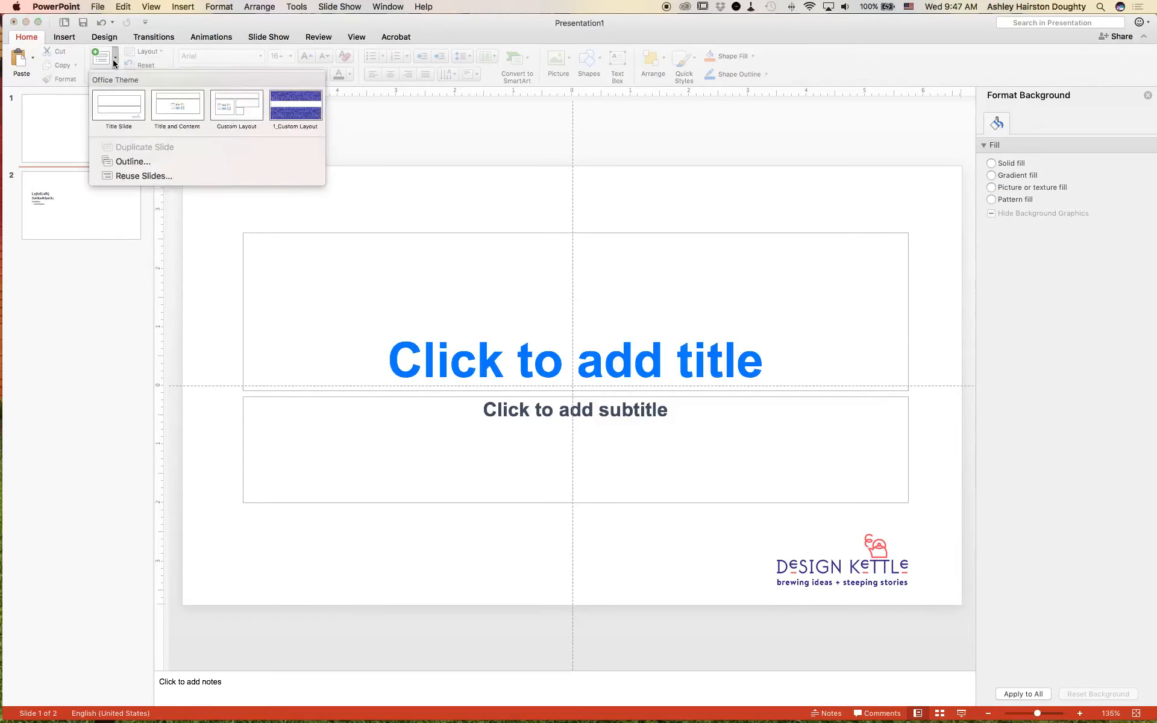
left_click(296, 119)
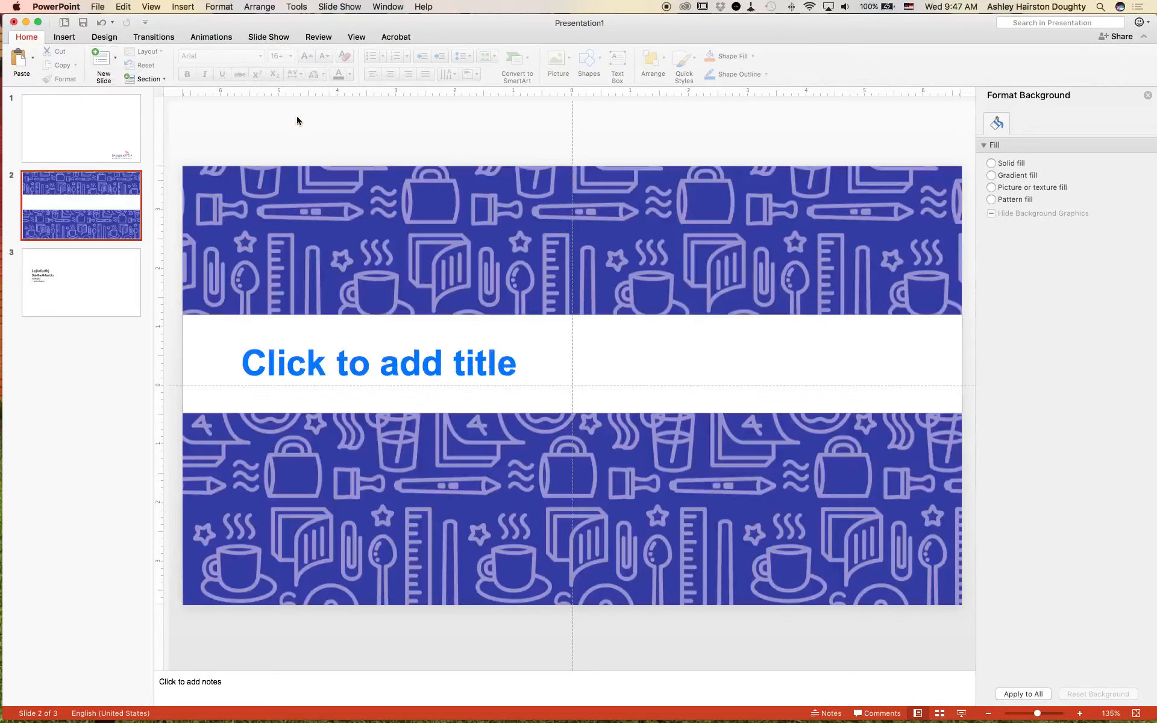
Step: Enter Design Kettle as the title of the new slide
left_click(408, 352)
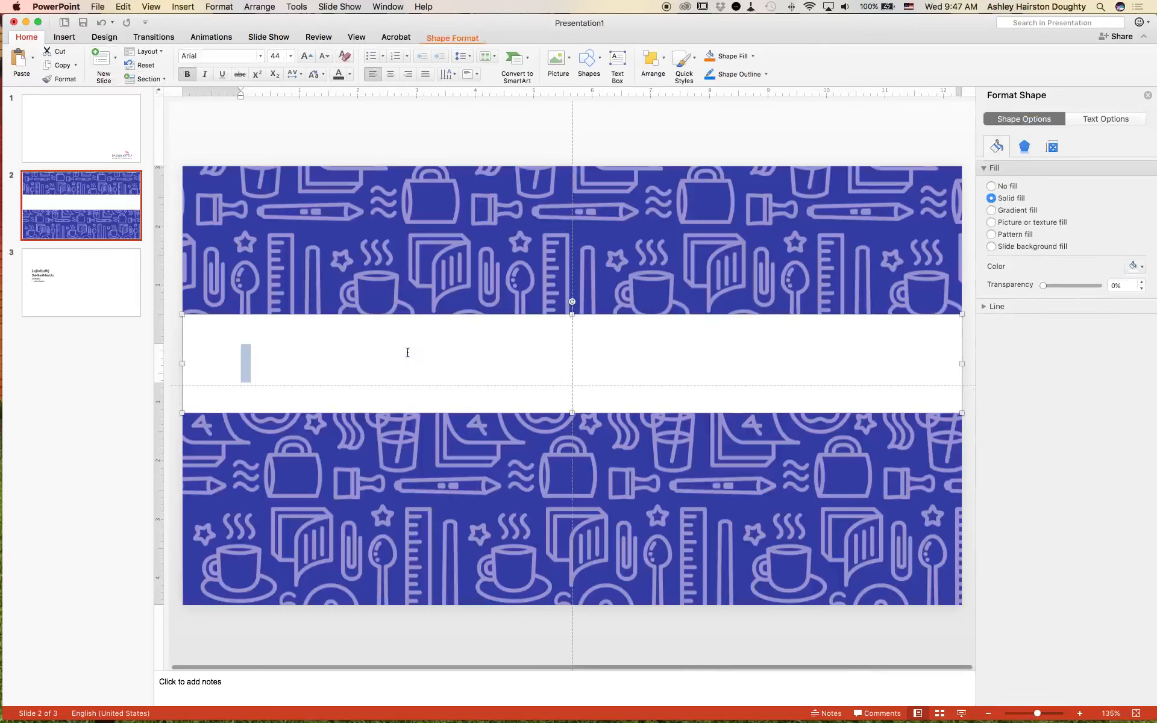
type("Desi")
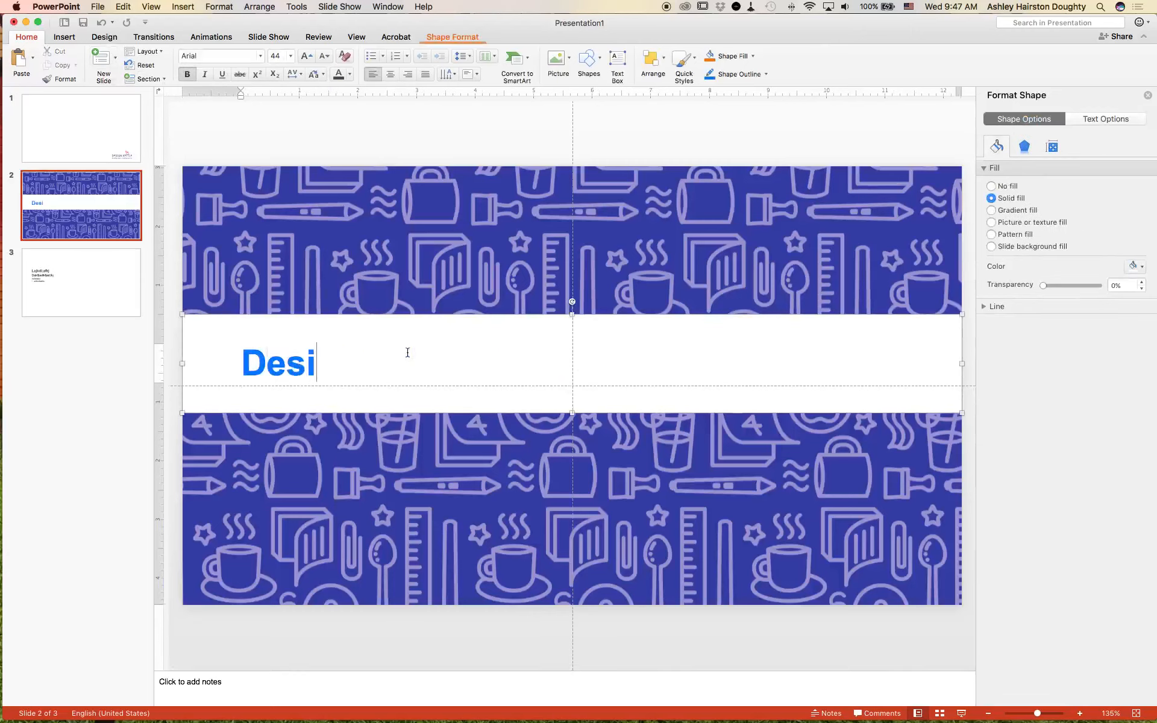
type("gn Kettle")
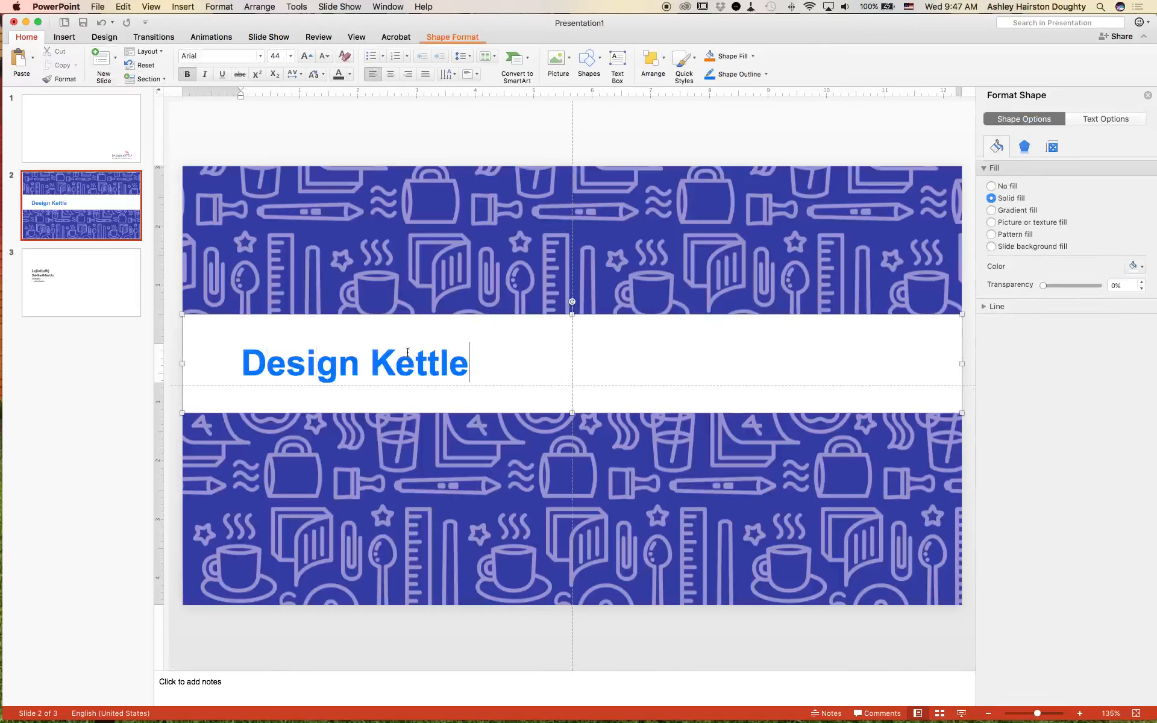
Step: Try a second line of filler text in the slide's title box and delete that line again
key("Return")
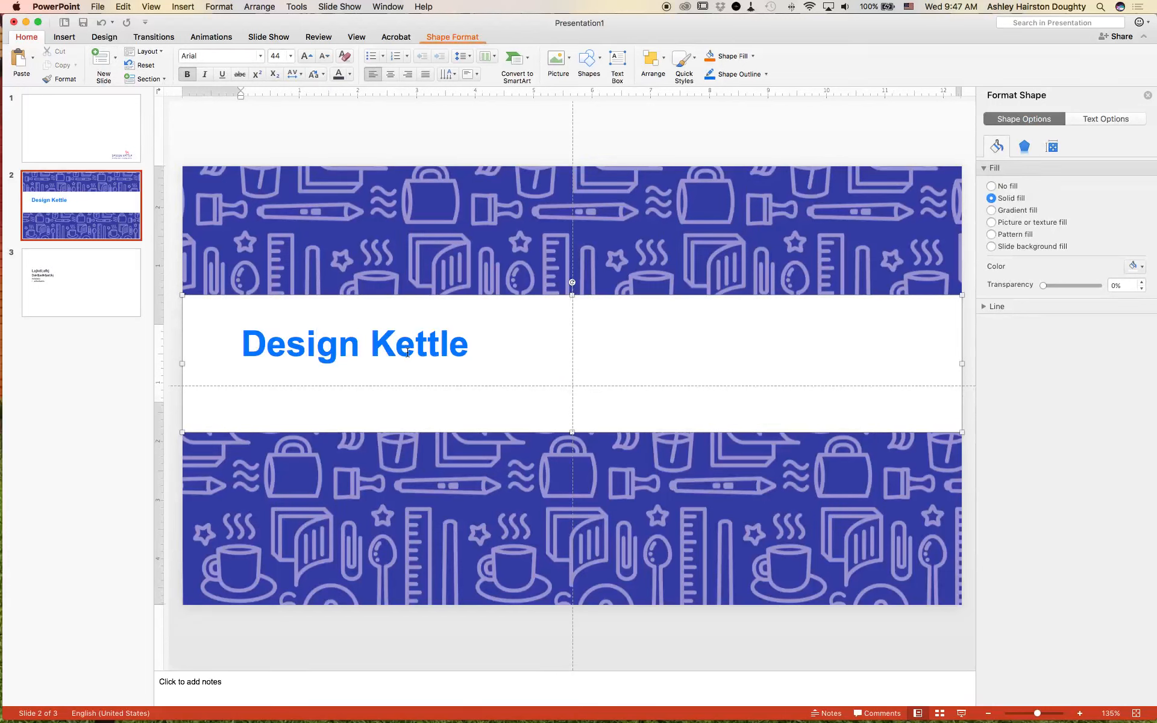
type("djad;lfkjadkjfadfkaj")
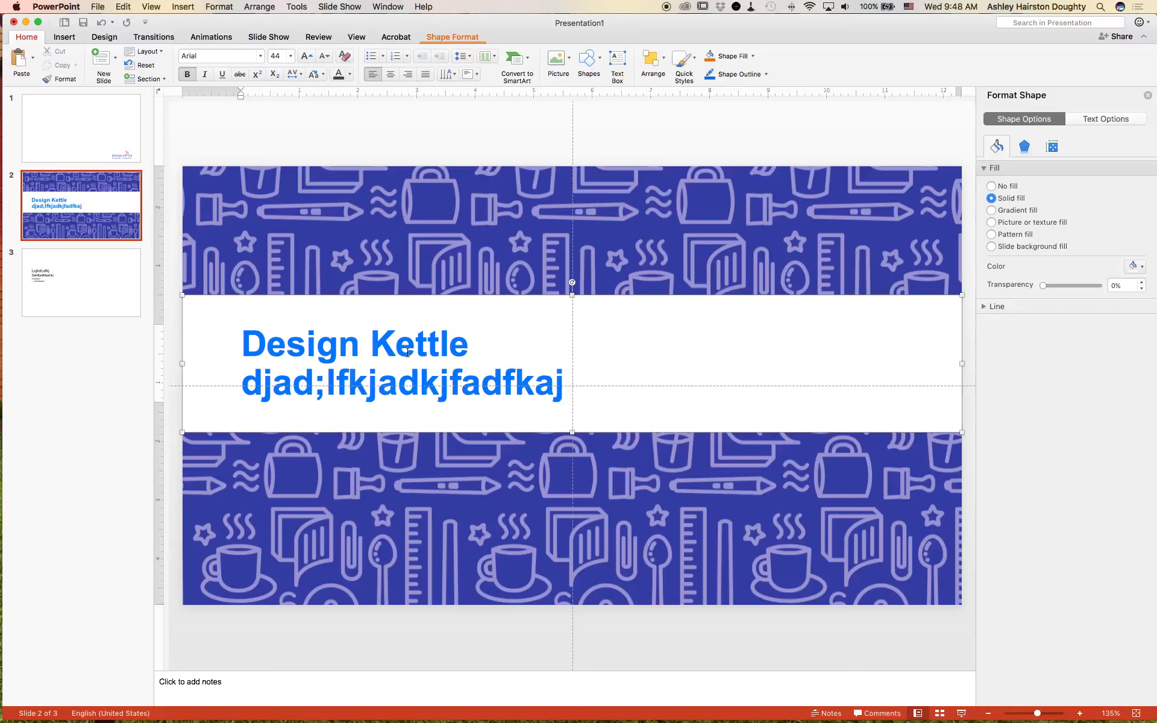
triple_click(408, 353)
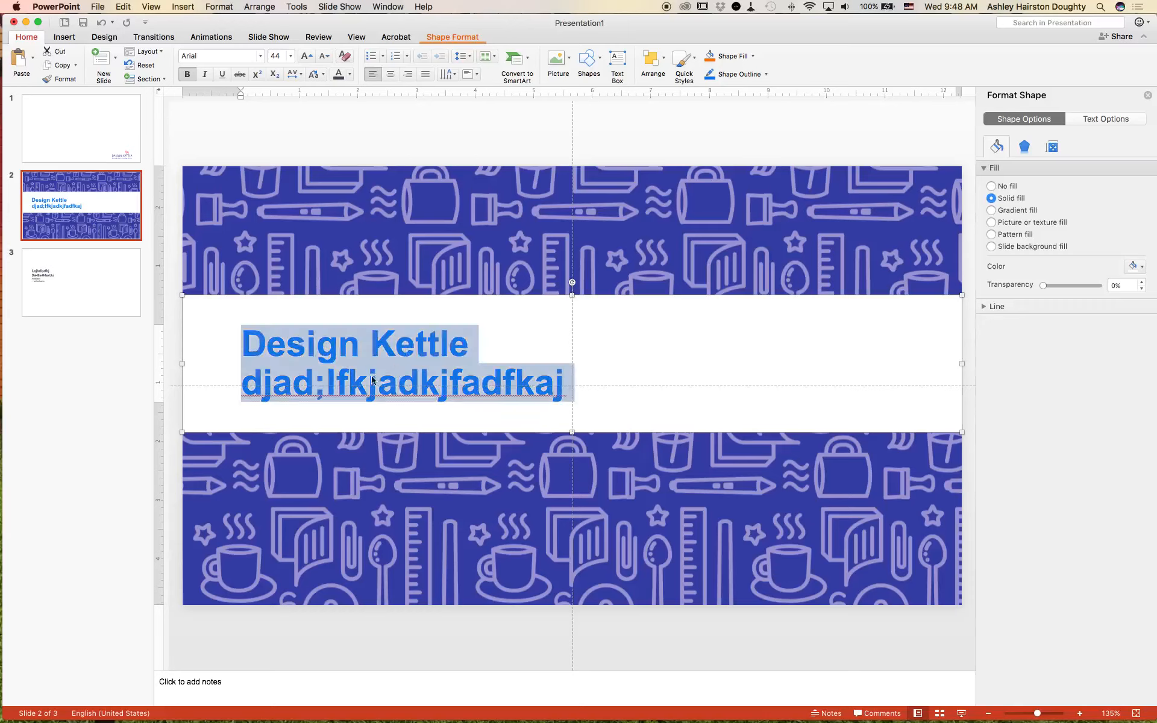
left_click(328, 380)
left_click_drag(241, 381, 619, 371)
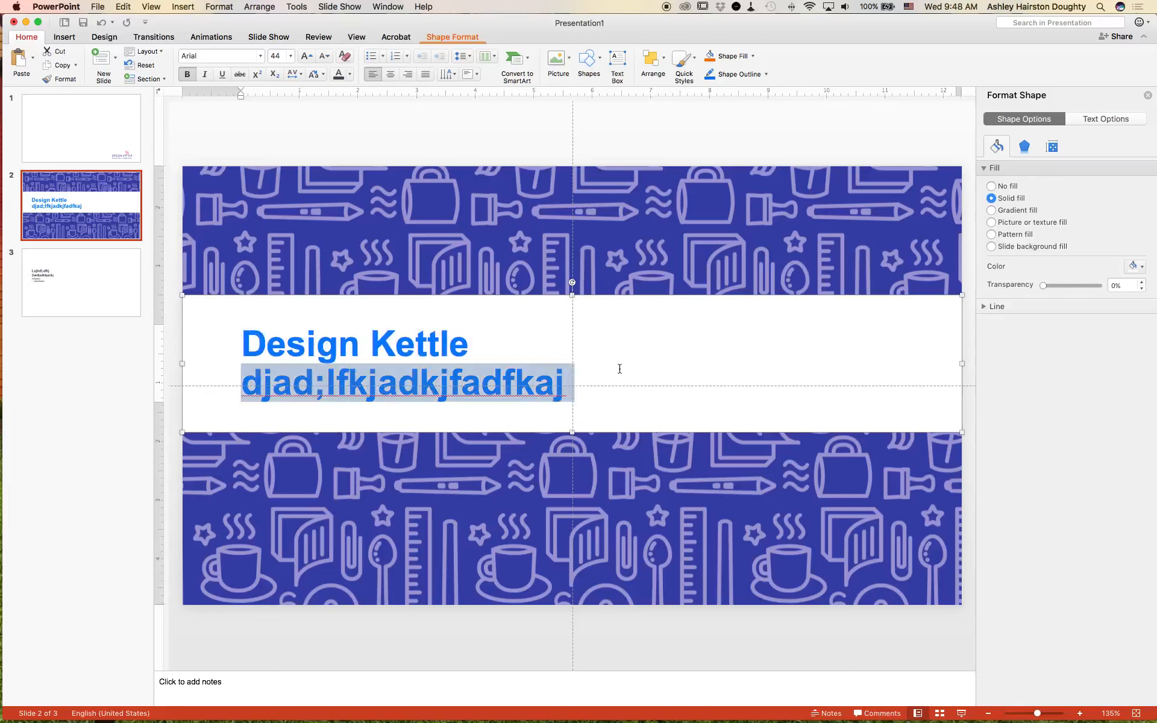
key("BackSpace")
key("BackSpace")
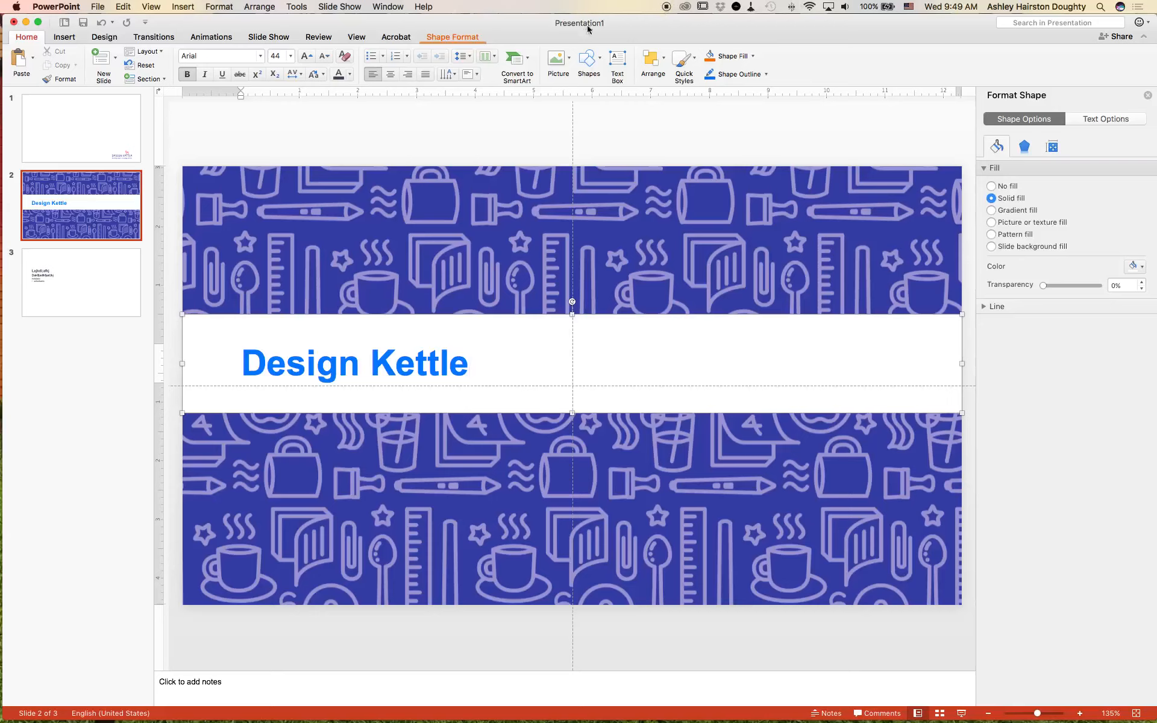
Step: Open the slide master view and select the parent slide master above the layouts
left_click(462, 38)
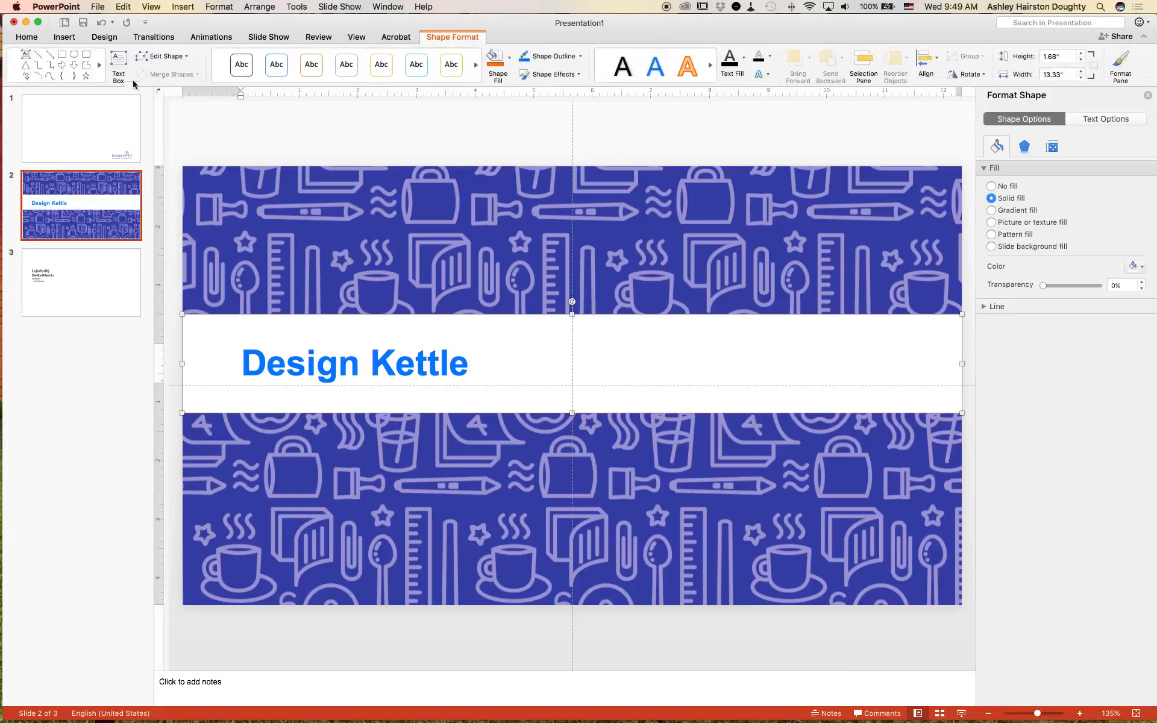
left_click(30, 39)
left_click(150, 6)
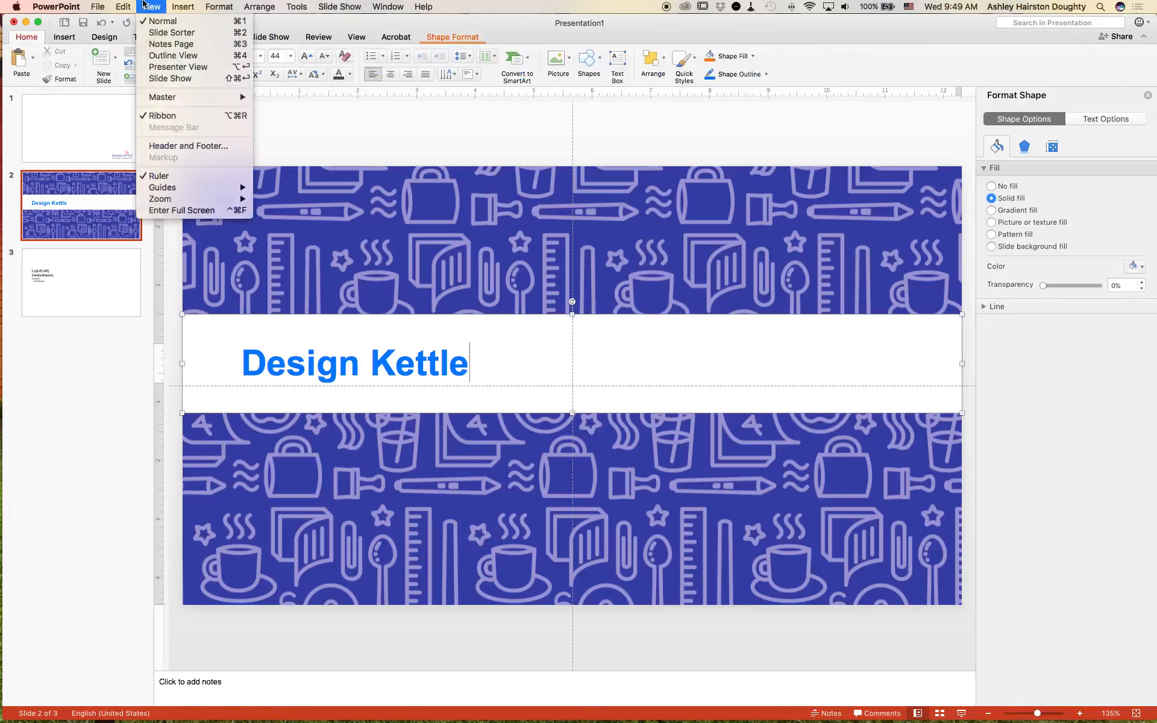
mouse_move(161, 95)
left_click(269, 101)
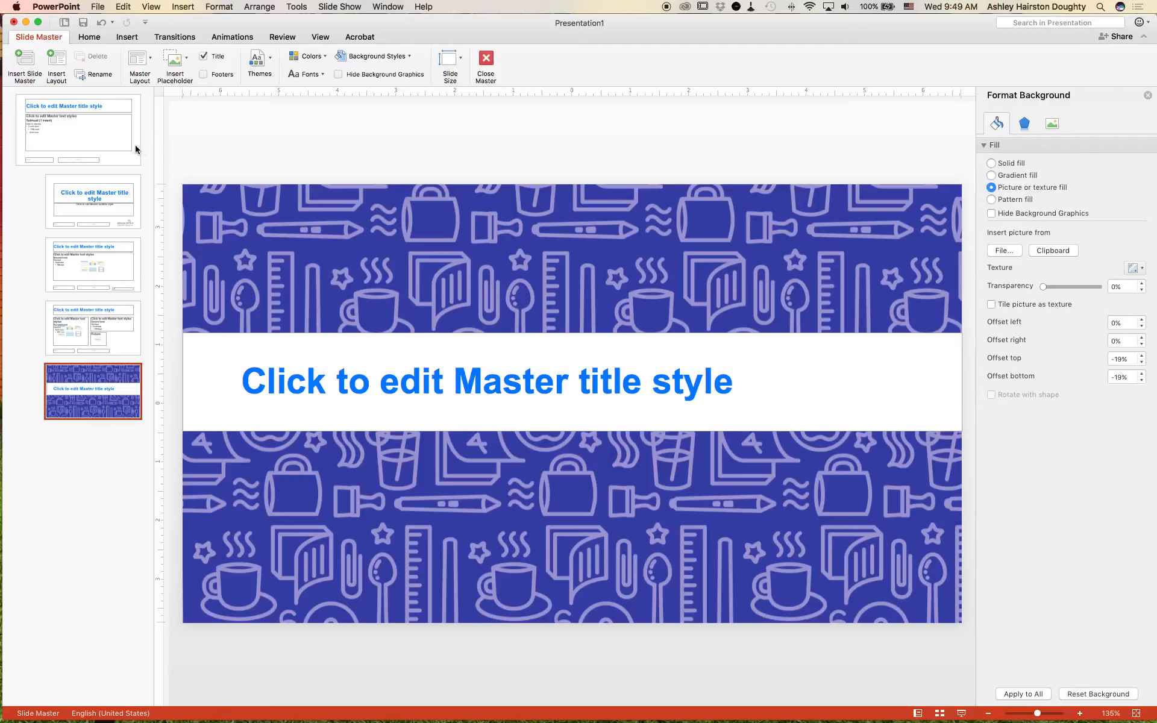
left_click(135, 147)
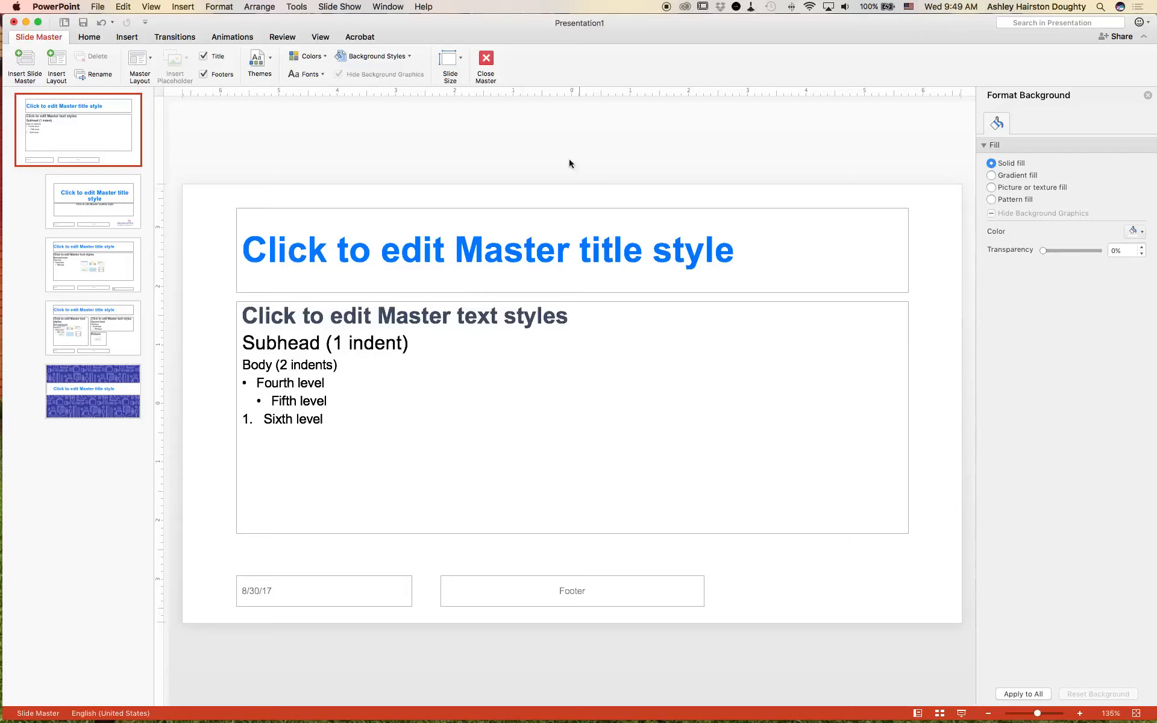
Step: Add one vertical guide and one horizontal guide to the parent slide master
right_click(452, 160)
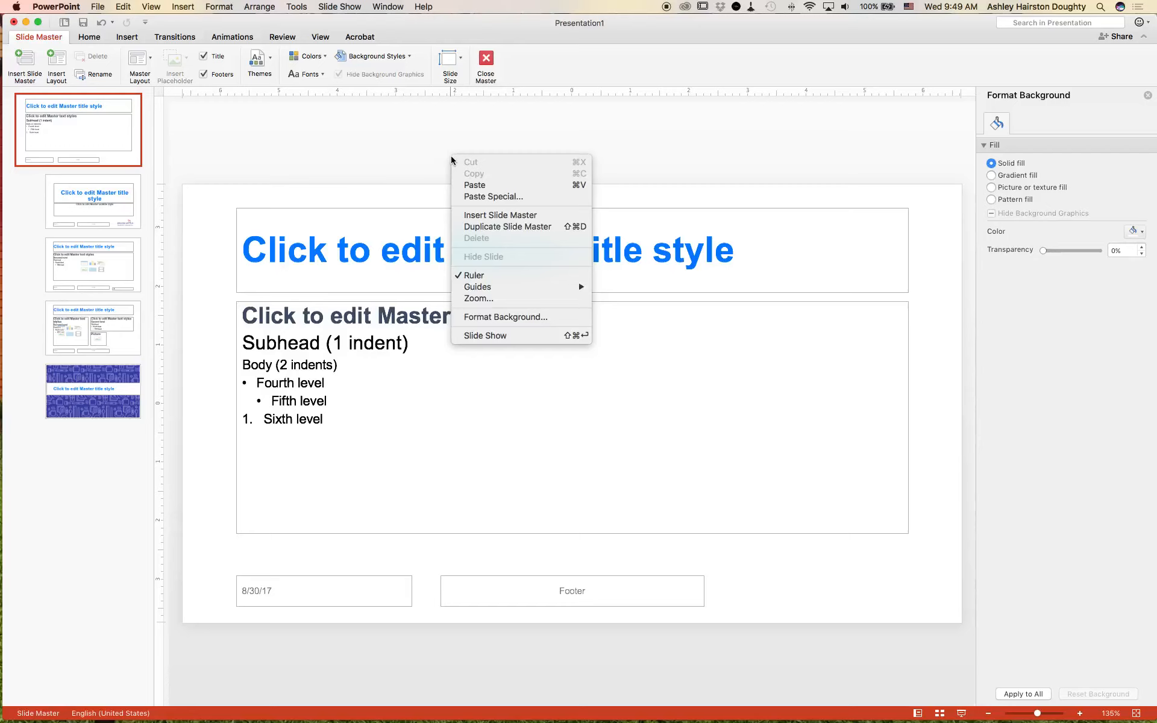
mouse_move(543, 288)
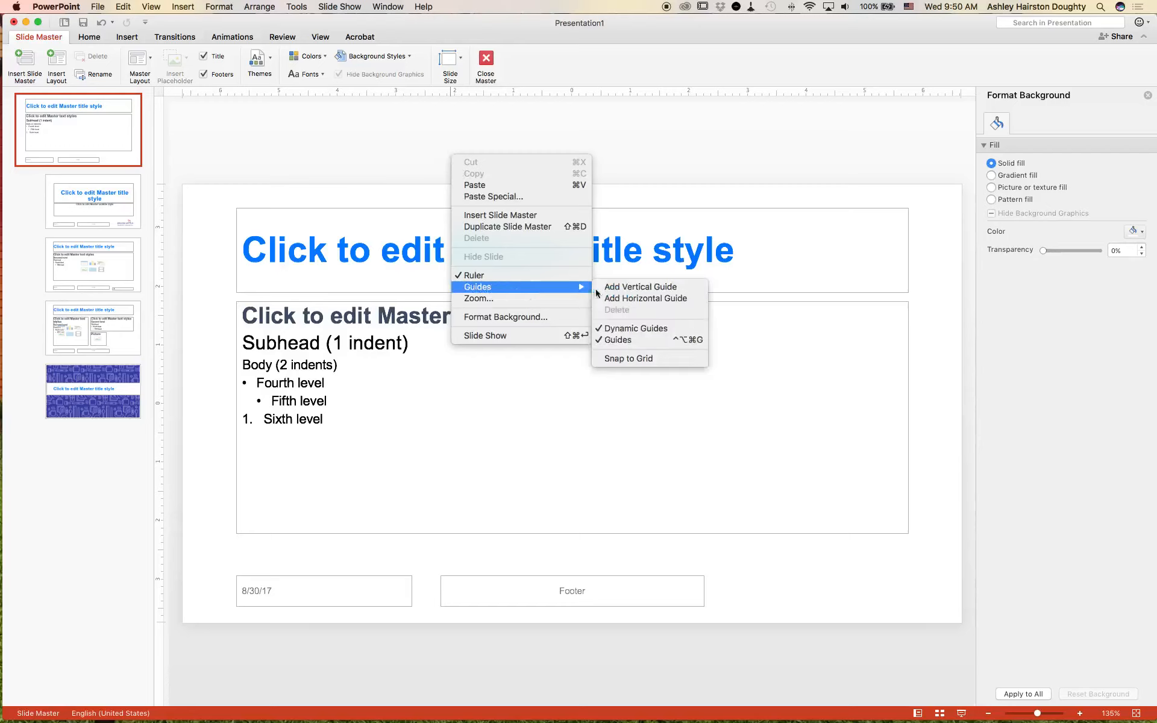
left_click(619, 289)
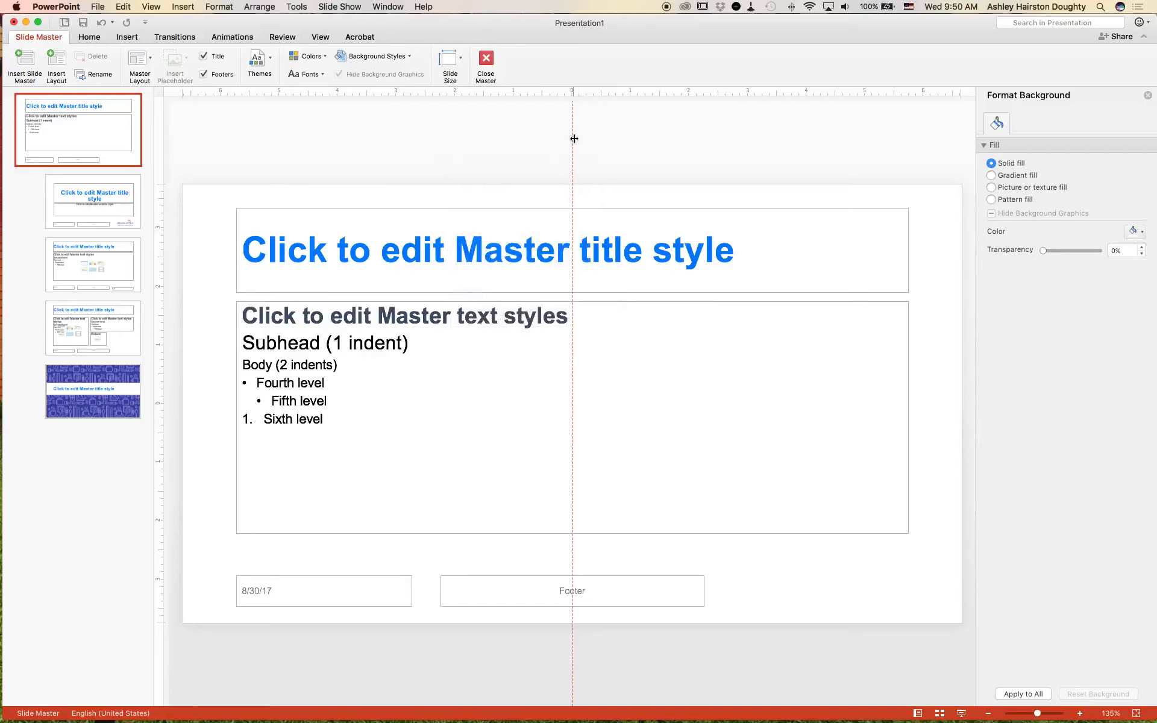
right_click(609, 144)
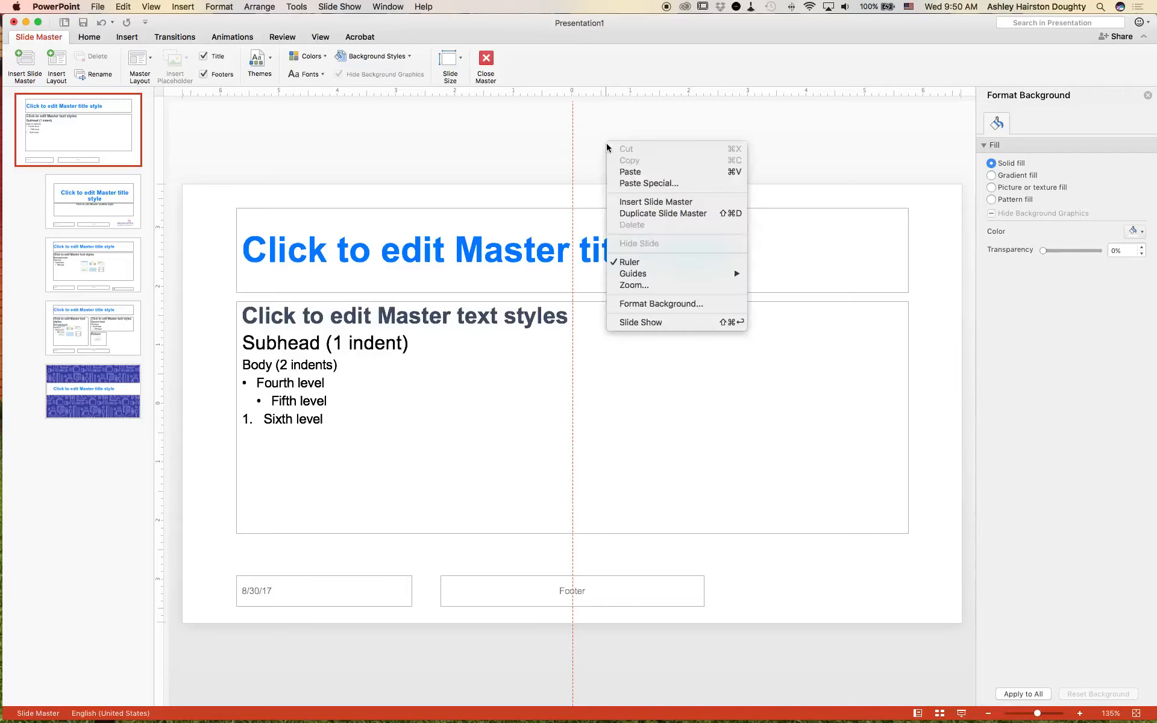
mouse_move(691, 275)
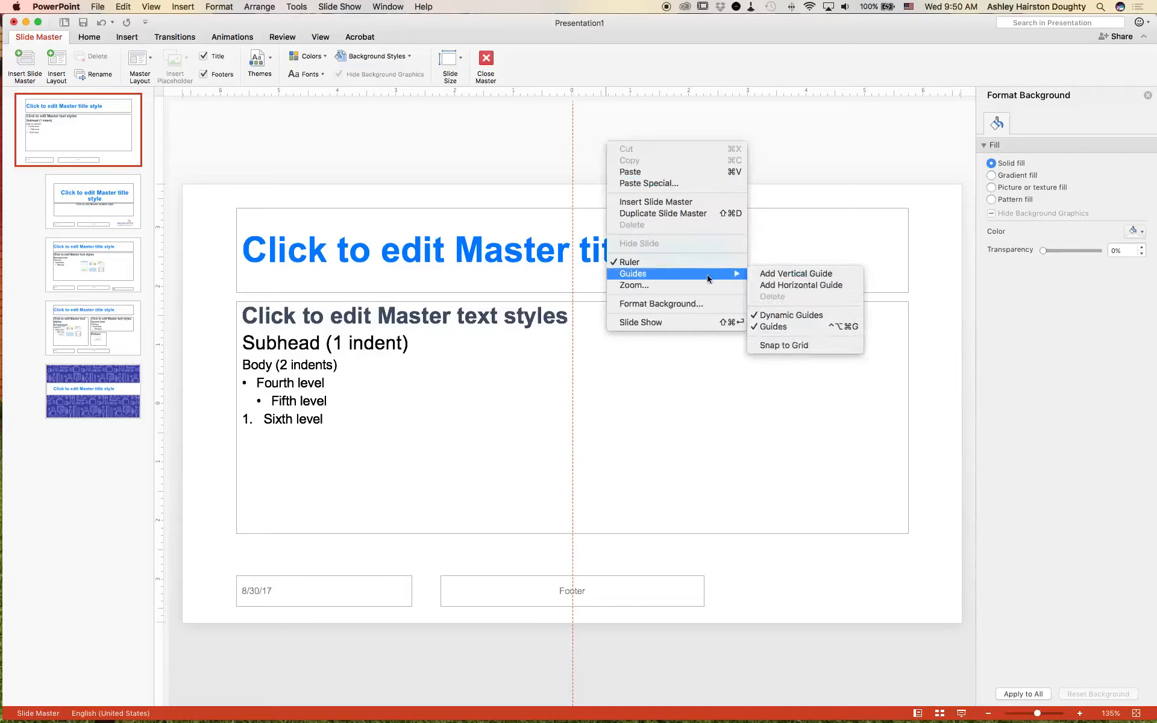
left_click(782, 286)
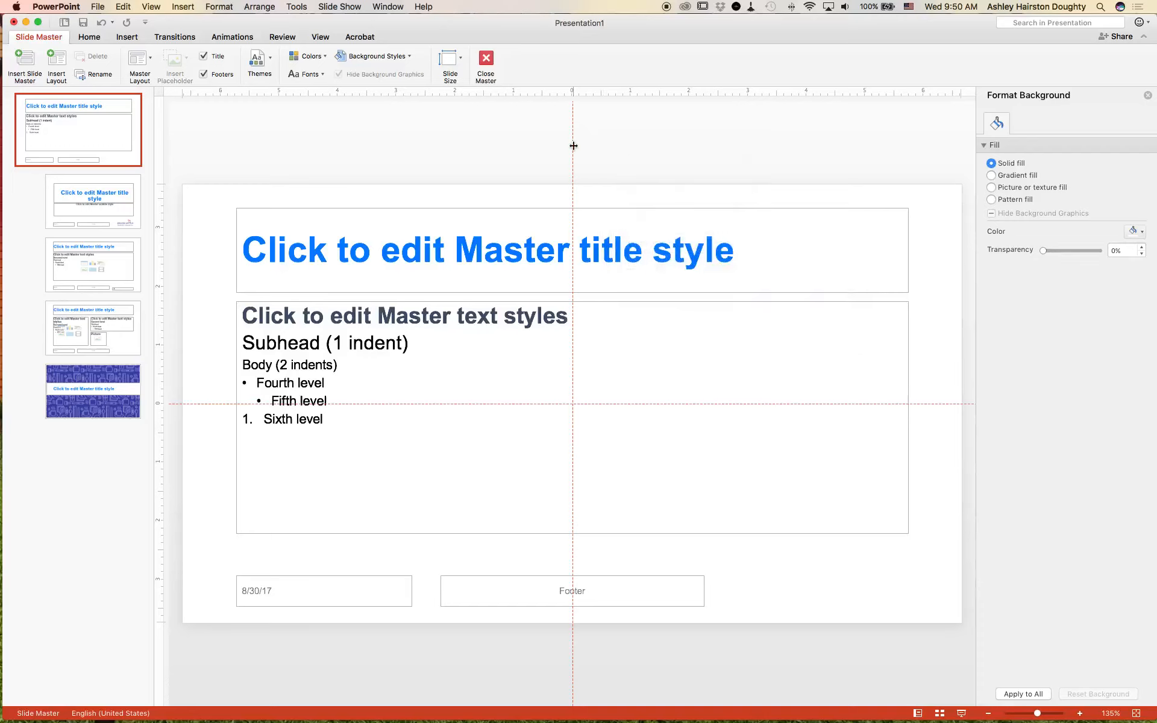
Step: Move the vertical guide to about 6.29" left of the slide's centre, near the slide's left edge
left_click_drag(573, 145, 207, 140)
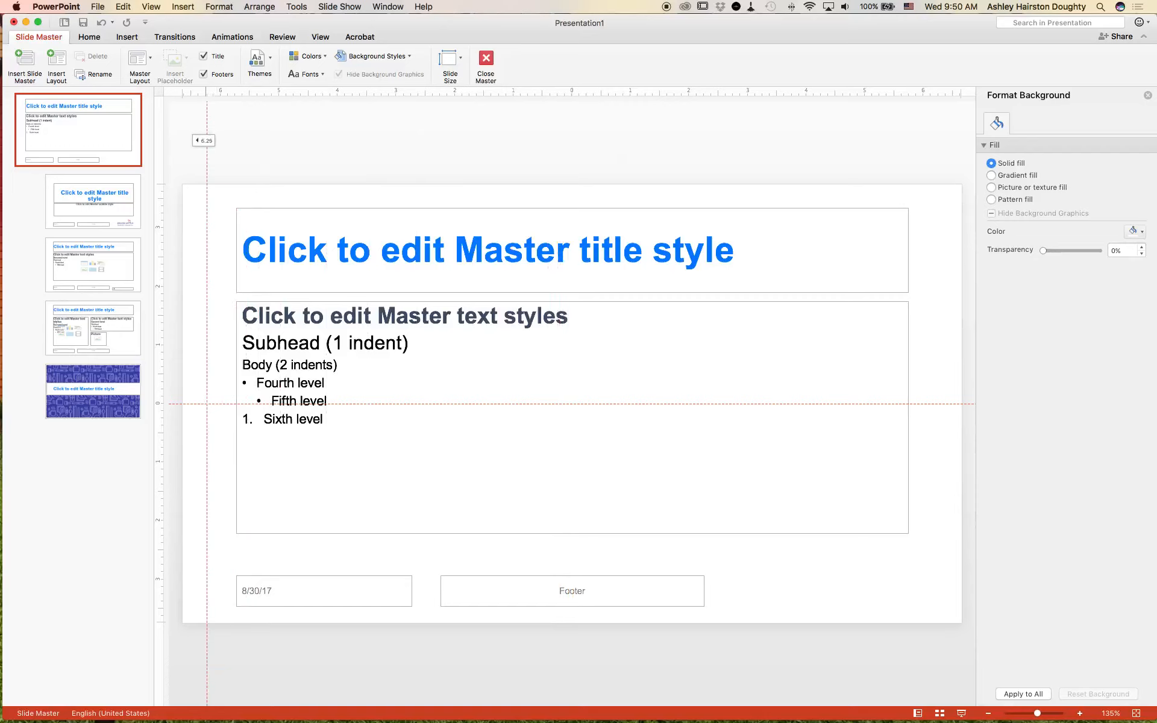